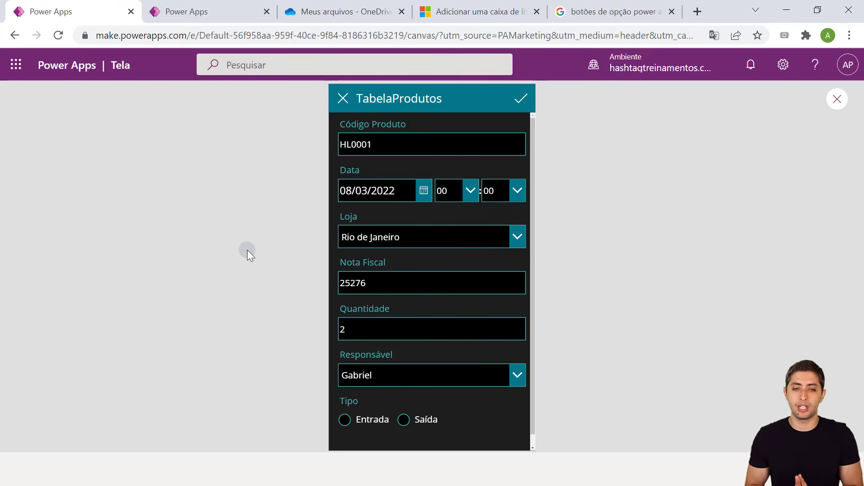
Switch to the second browser tab with the Power Apps home page
click(174, 10)
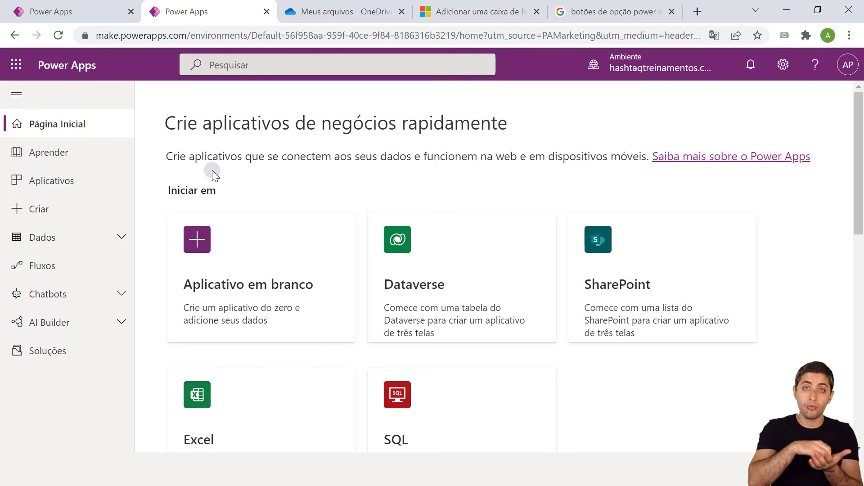
Reach OneDrive's Meus arquivos list through the Power Apps app launcher and the existing OneDrive tab
click(295, 9)
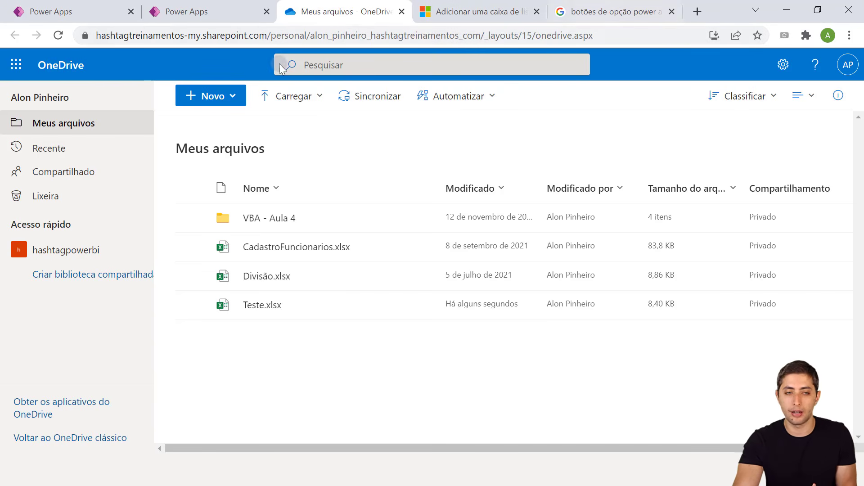
click(203, 10)
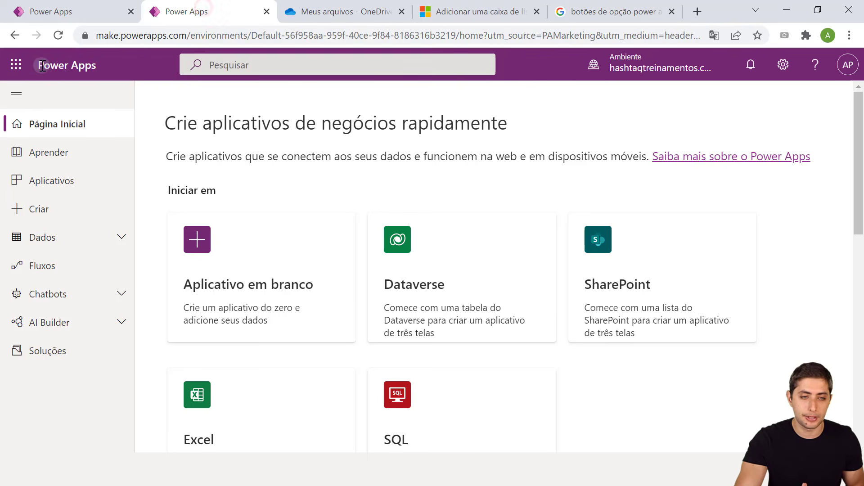
click(16, 67)
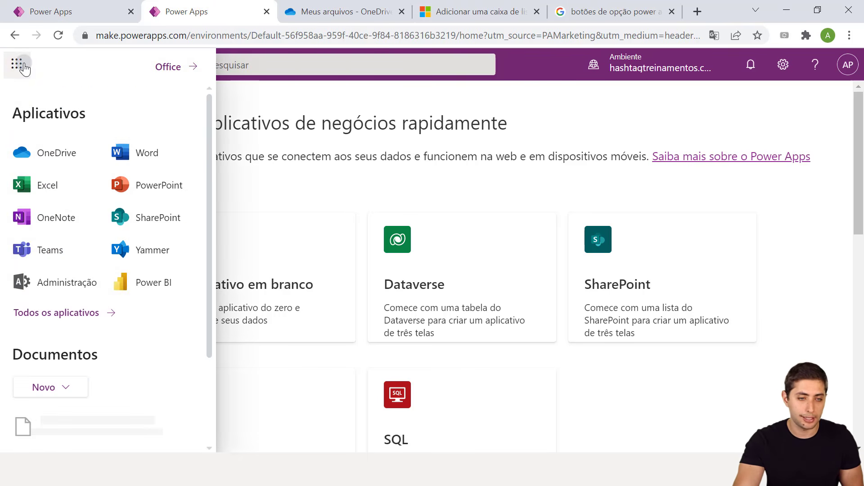
right_click(51, 159)
click(105, 178)
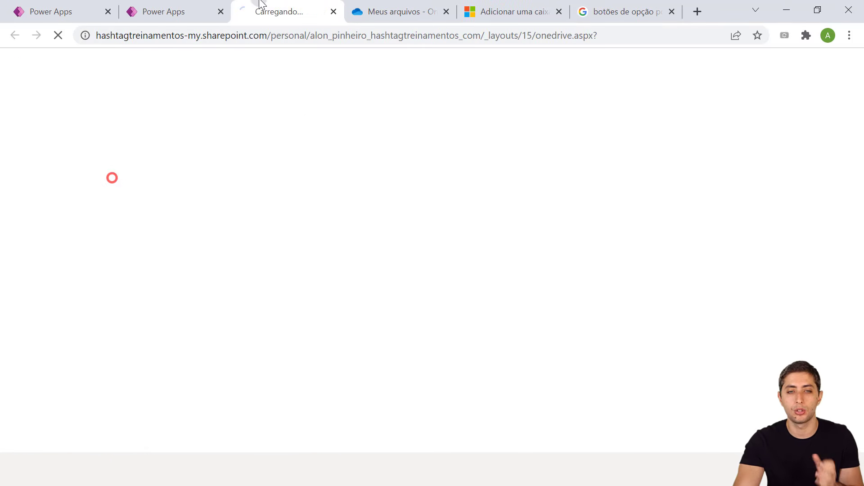
click(334, 12)
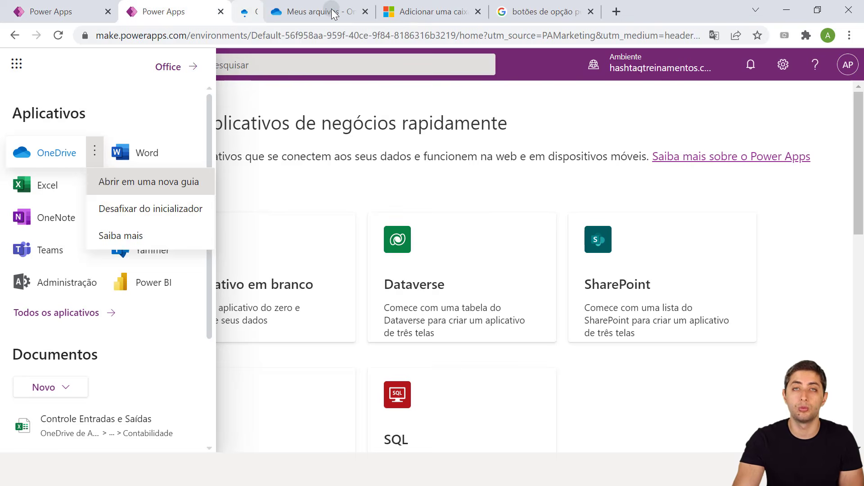
click(307, 9)
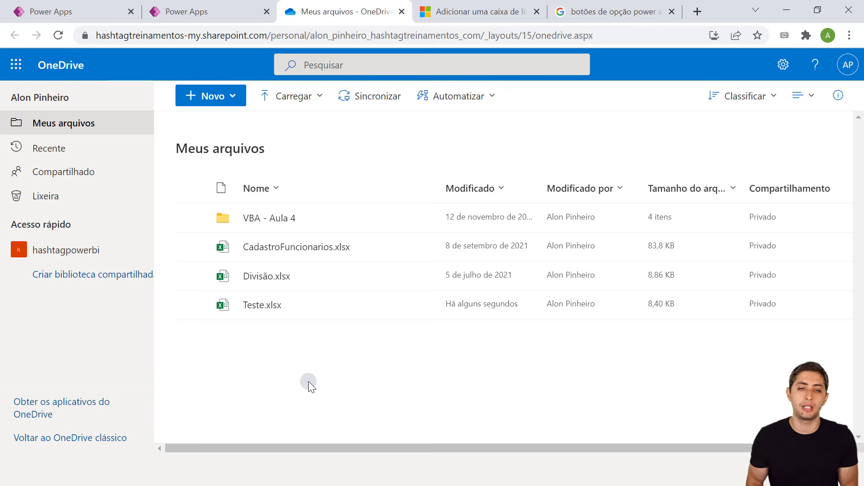
Create a new blank Excel workbook, Pasta.xlsx, from OneDrive's Novo menu
click(208, 95)
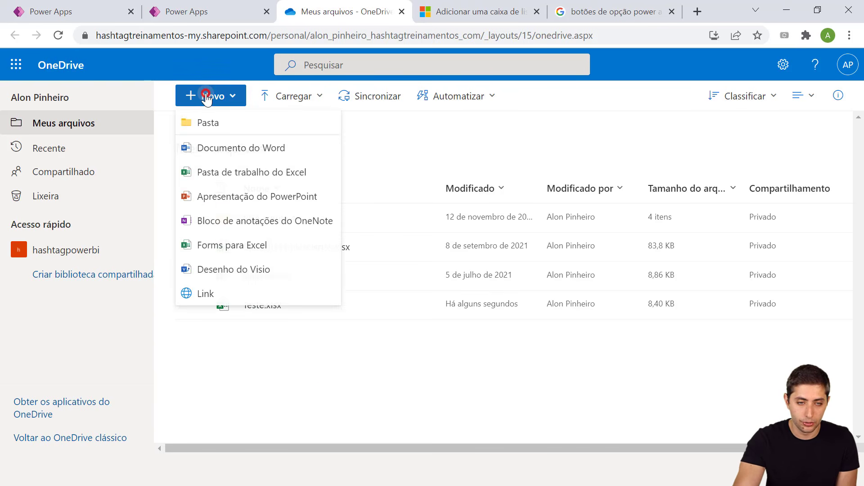
click(204, 181)
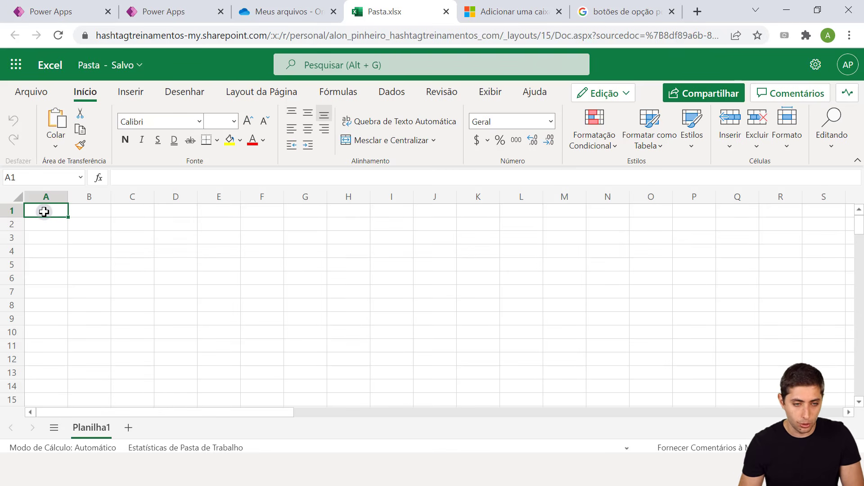
Enter headers Data and Codigo Produto in A1:B1, auto-fitting column B
text(Data)
key(Tab)
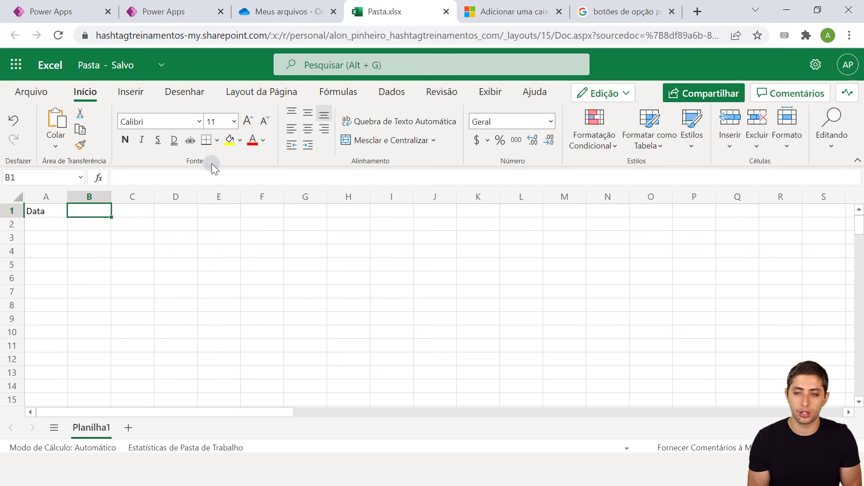
text(C)
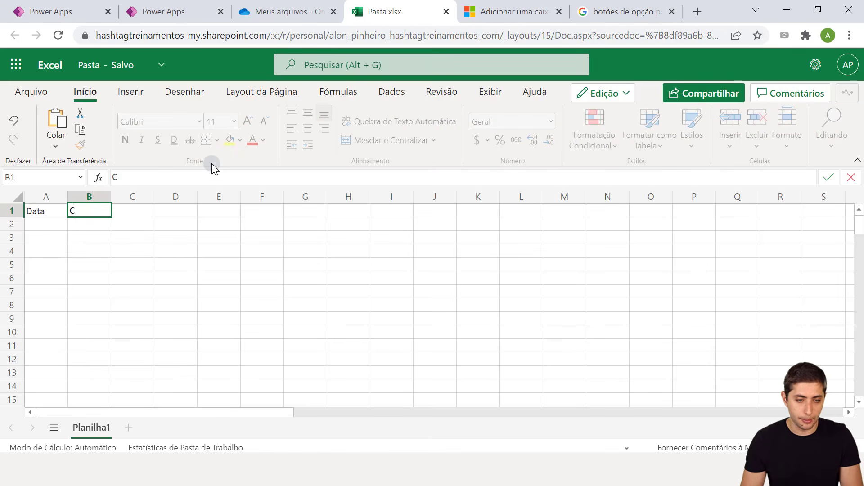
text(odigo Produto)
key(Return)
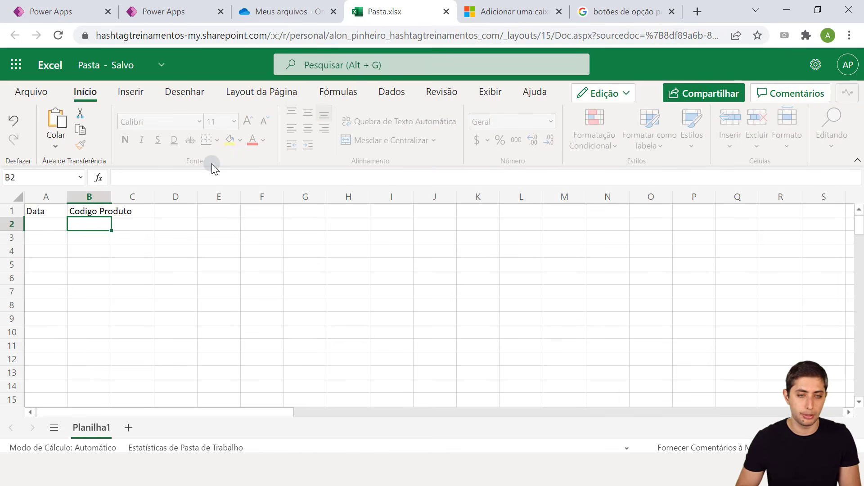
key(Up)
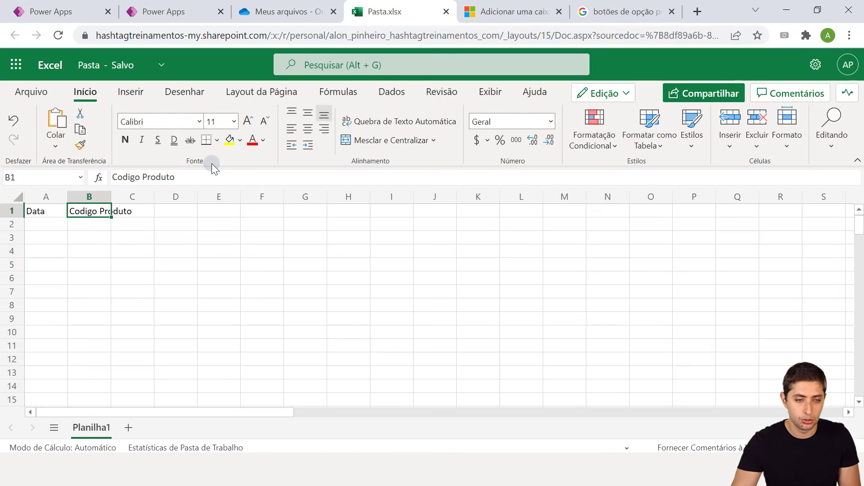
double_click(110, 197)
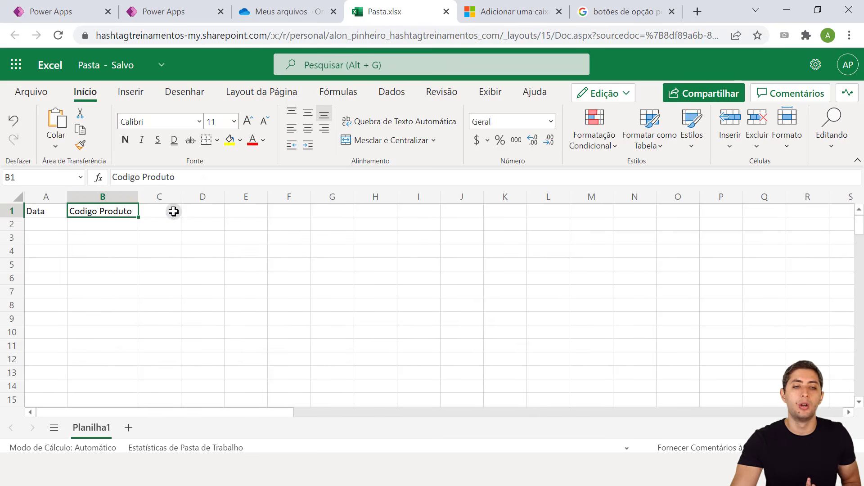
click(173, 210)
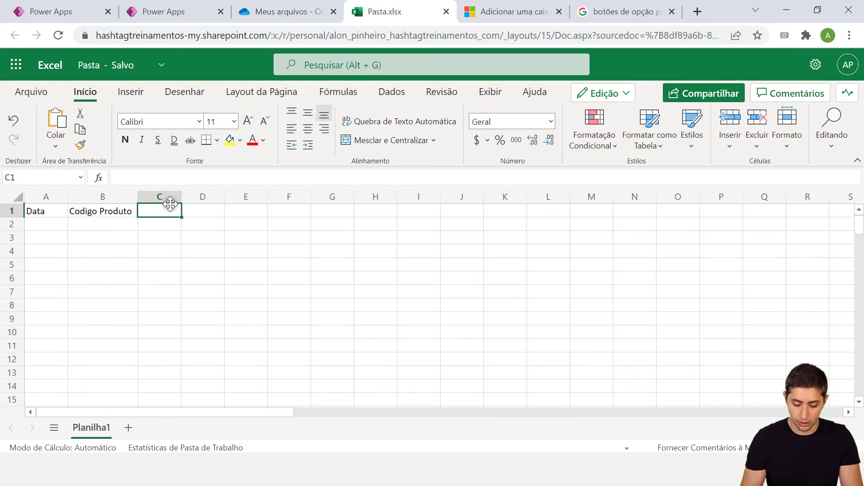
Add headers Loja, Quantidade and Tipo in C1:E1
text(Loja)
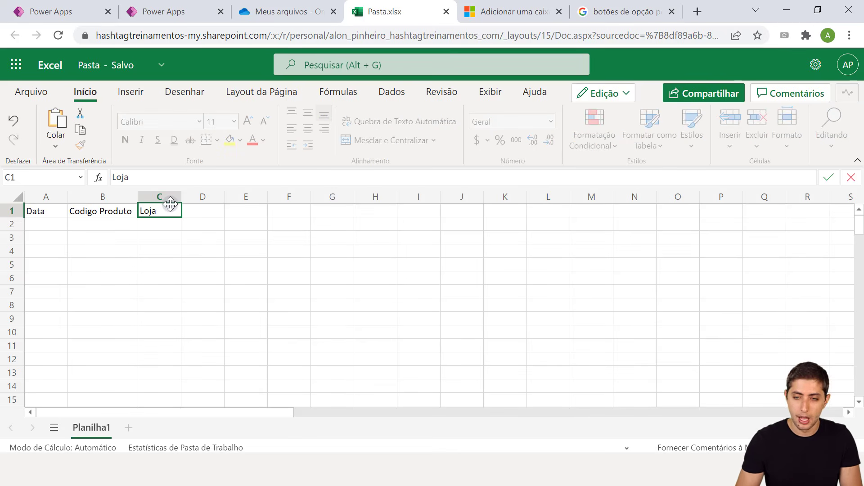
key(Tab)
text(Quantida)
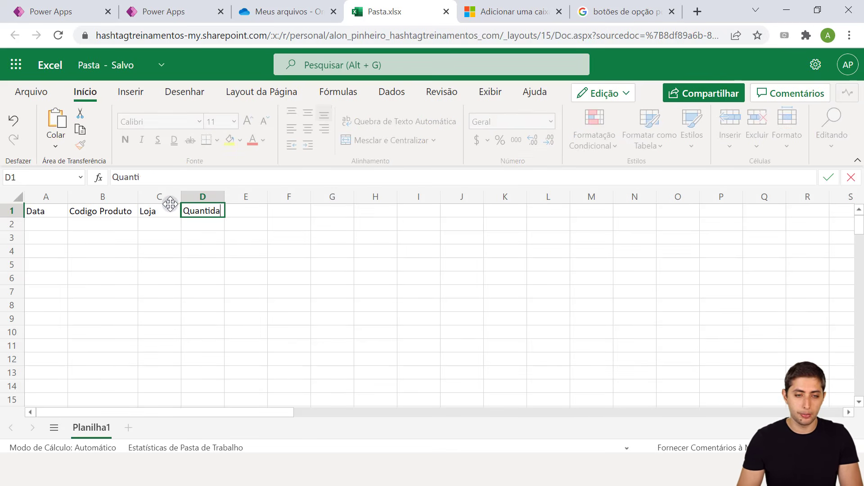
text(de)
key(Tab)
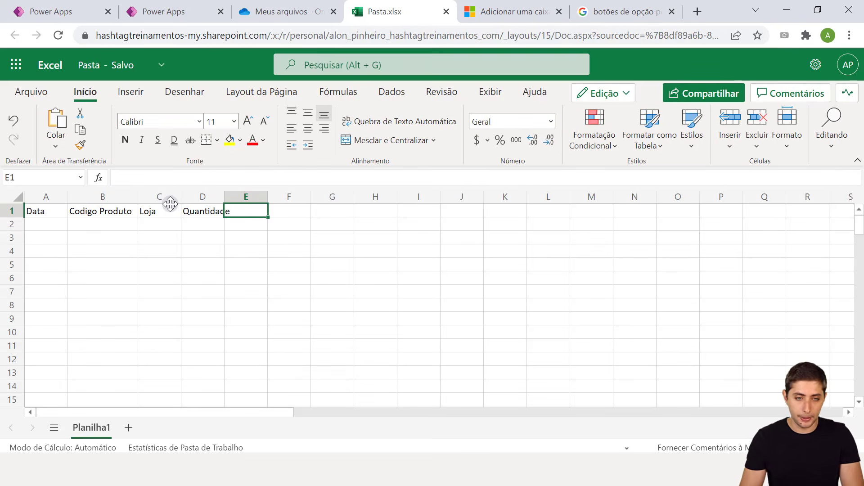
text(Tipo)
key(Tab)
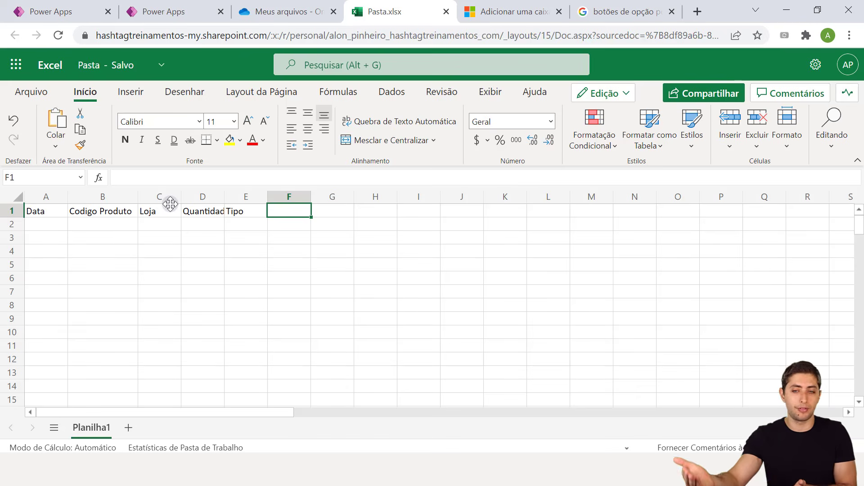
Add headers Nota Fiscal in F1 and Responsável in G1
text(Nota)
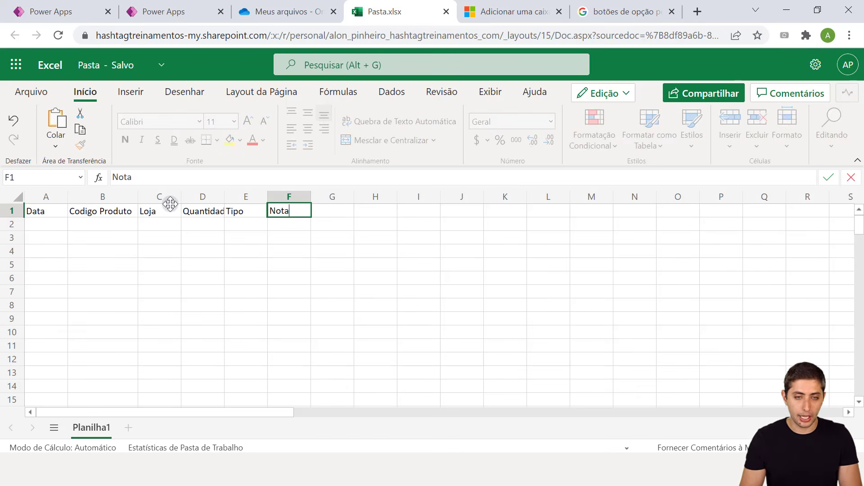
key(Tab)
key(Left)
key(F2)
text(Fiscal)
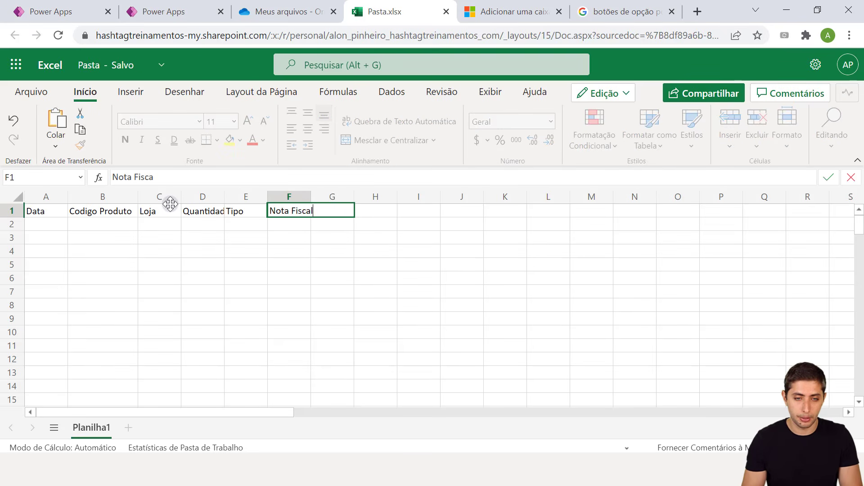
key(Tab)
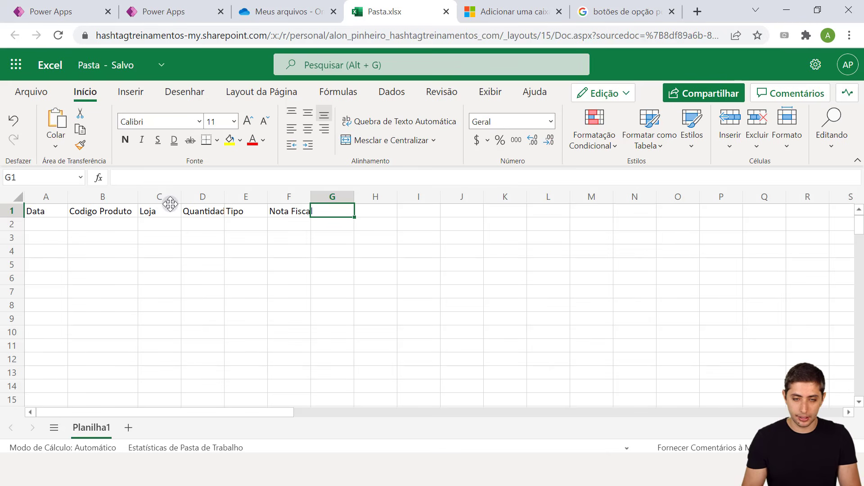
text(Respo)
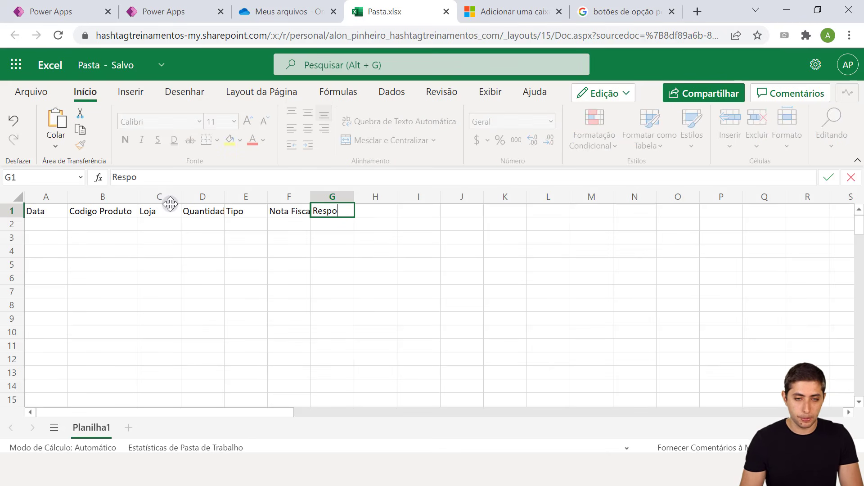
text(nsável)
key(Return)
key(Up)
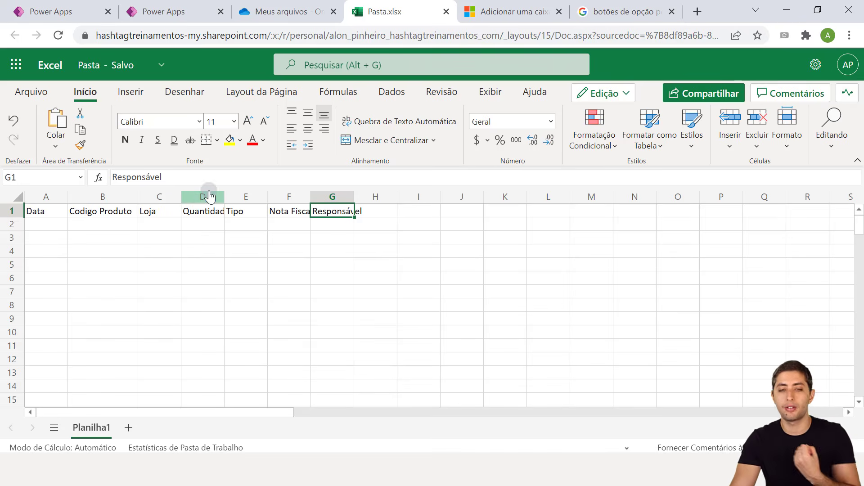
Auto-fit columns G, F and D to their header text
double_click(354, 196)
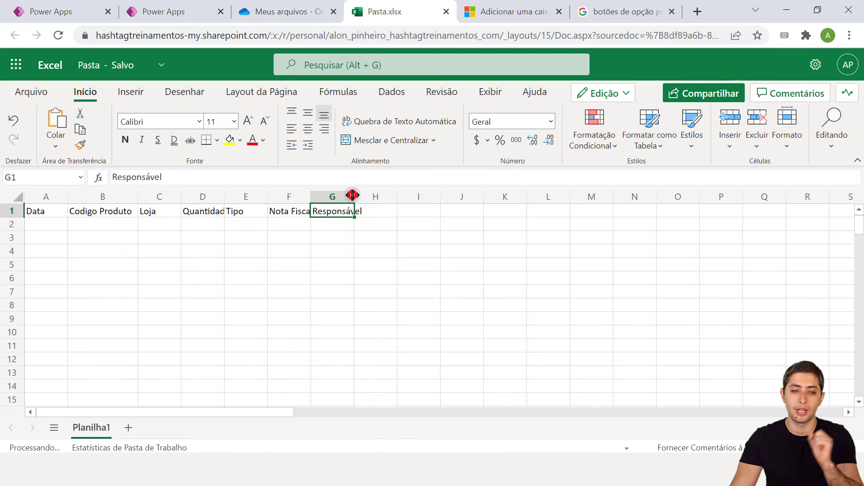
double_click(310, 196)
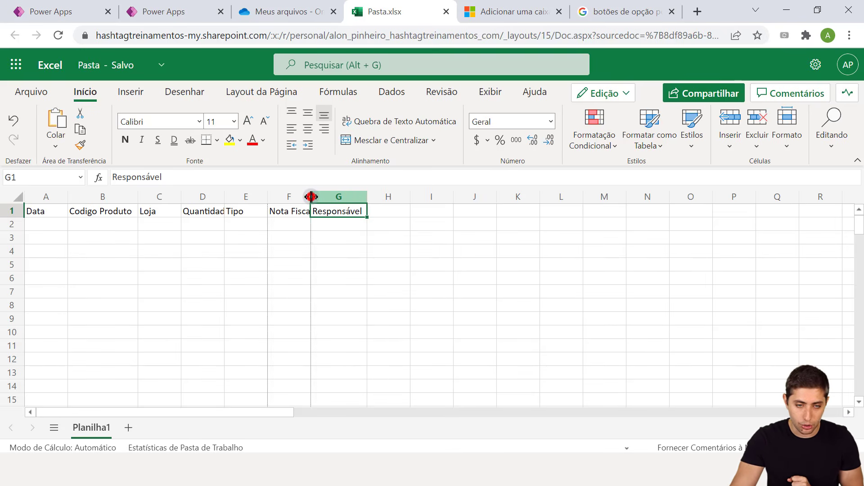
double_click(225, 196)
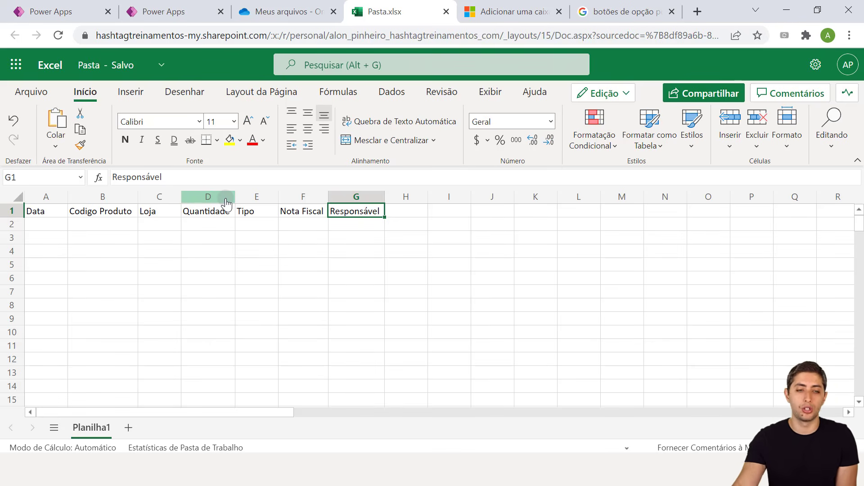
Format A1:G2 as a gold-styled table with the first row as headers
drag(47, 210, 339, 224)
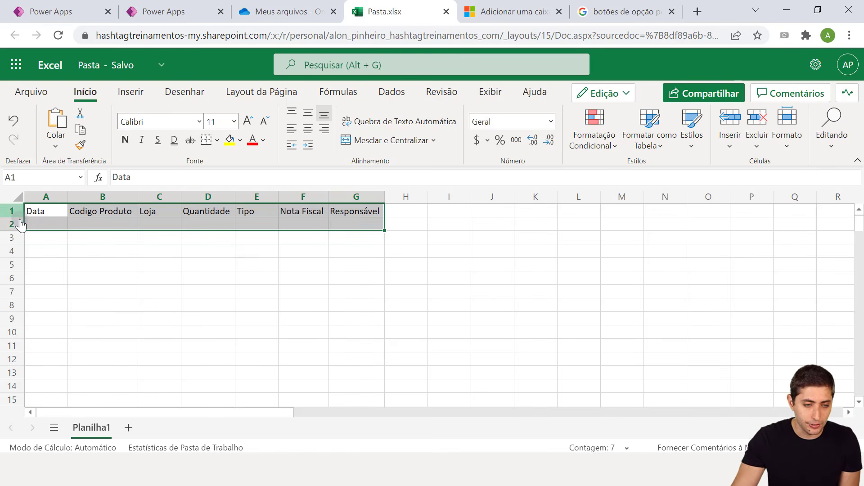
drag(36, 209, 362, 223)
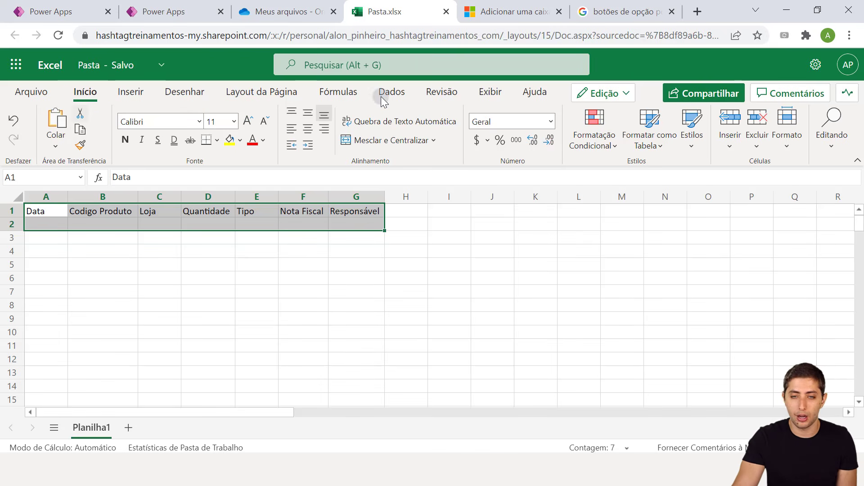
click(646, 145)
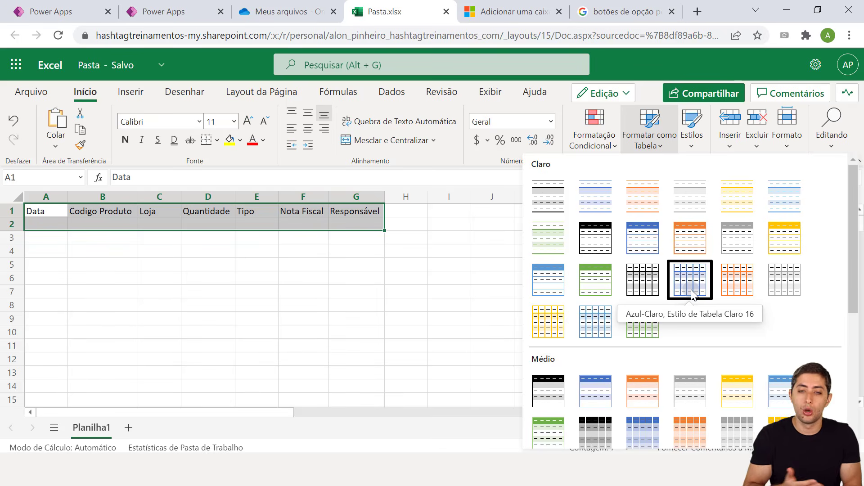
click(787, 243)
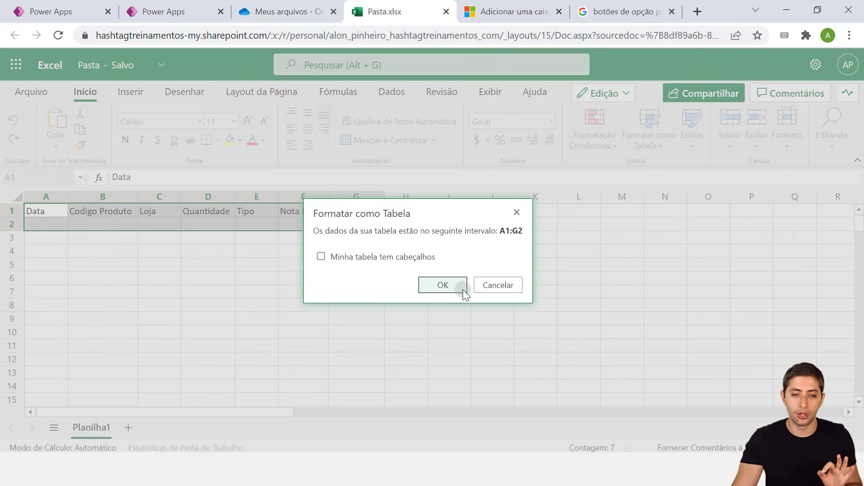
click(320, 256)
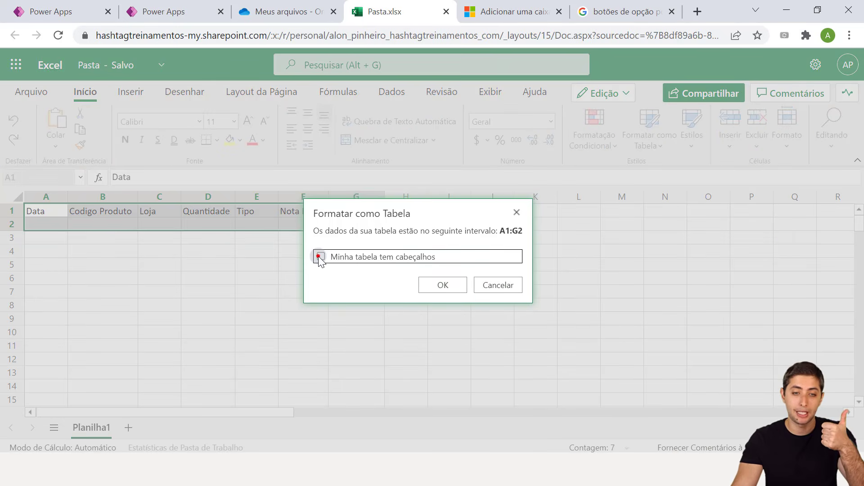
click(449, 286)
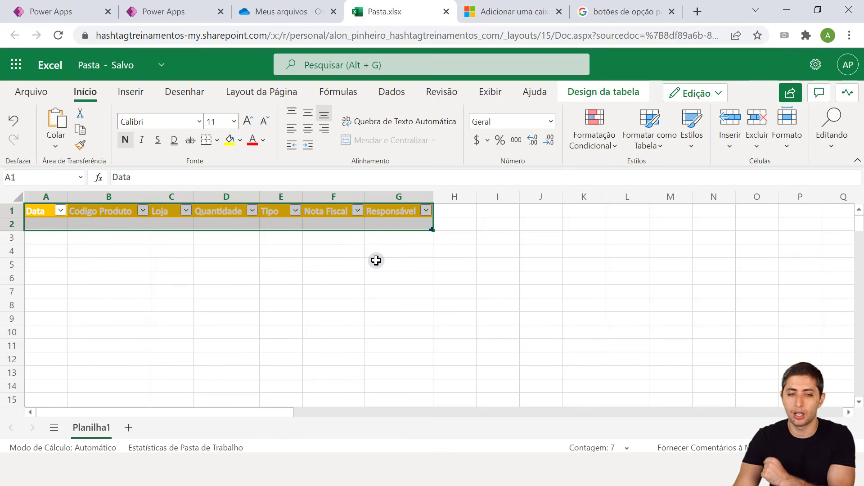
Select the table's columns and cells, then bring up the Design da tabela settings
click(37, 211)
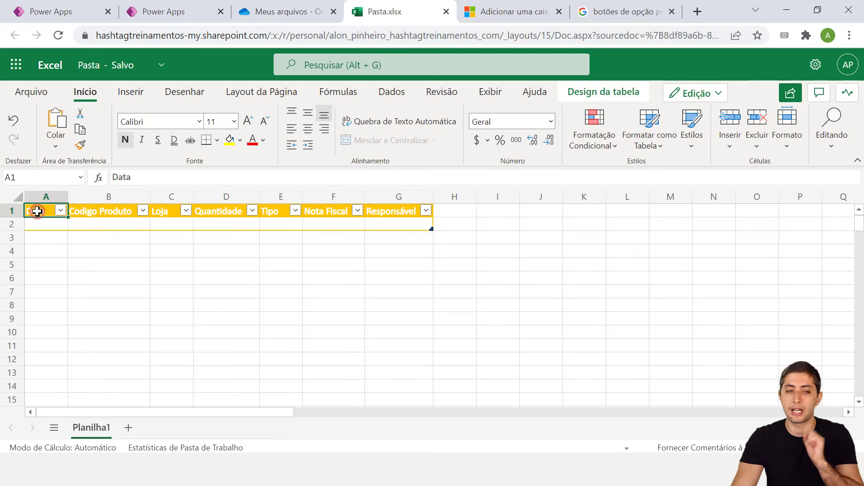
click(46, 197)
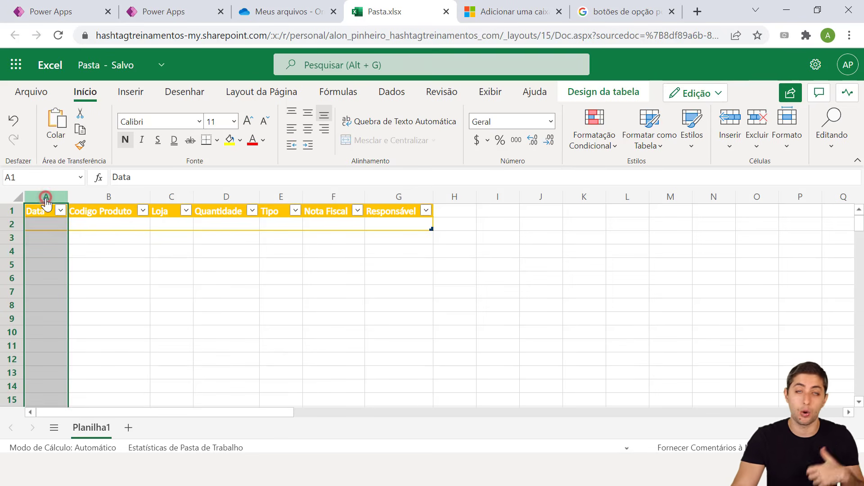
click(99, 197)
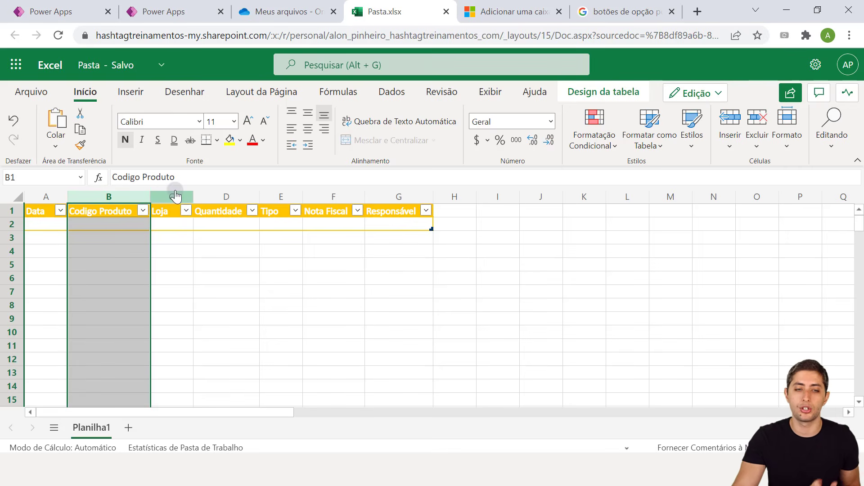
click(43, 207)
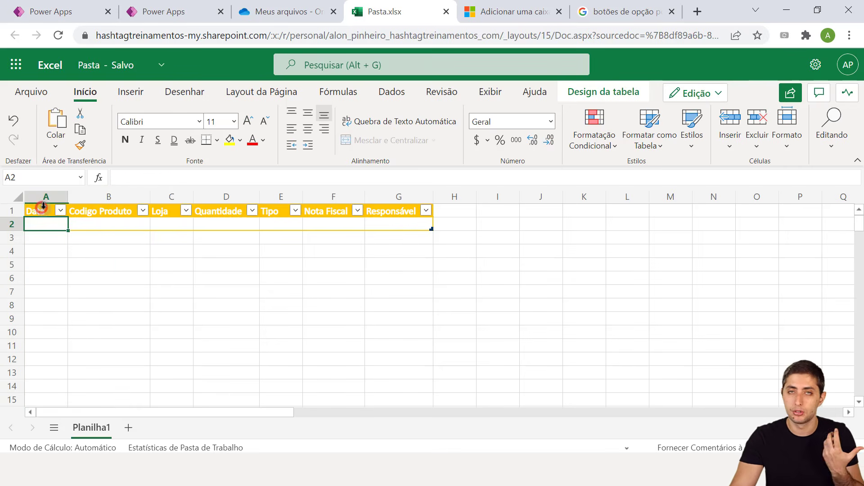
drag(42, 207, 400, 222)
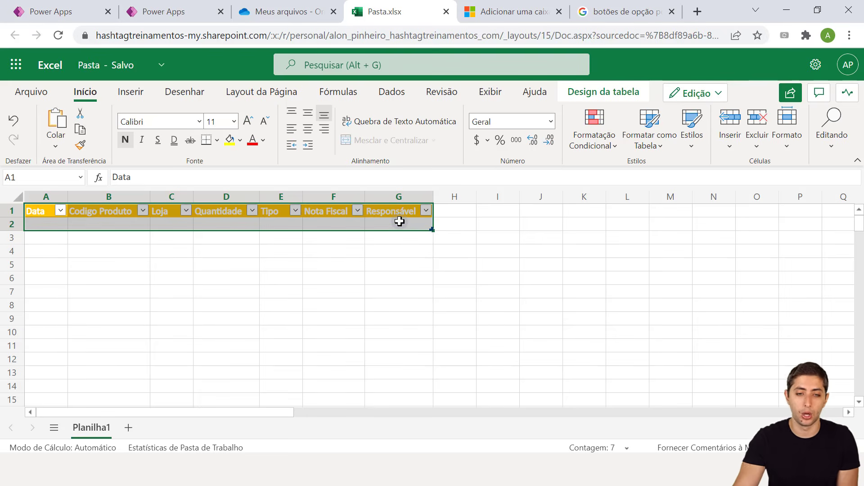
click(183, 223)
click(210, 219)
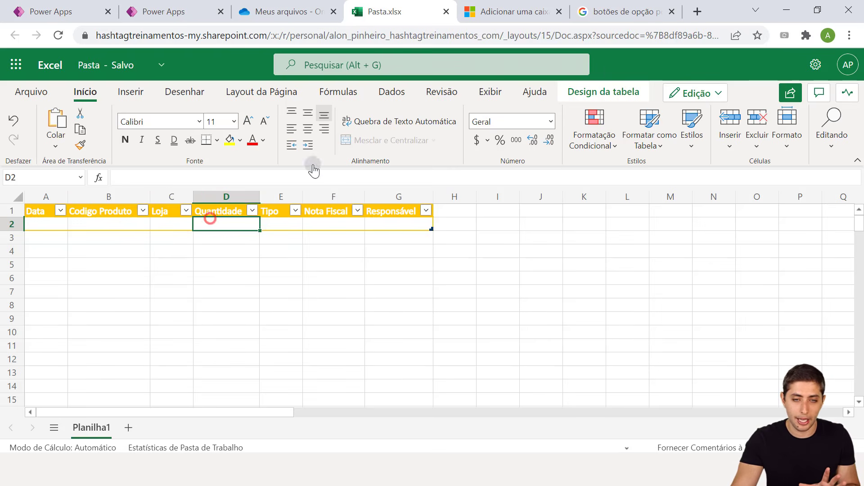
click(604, 91)
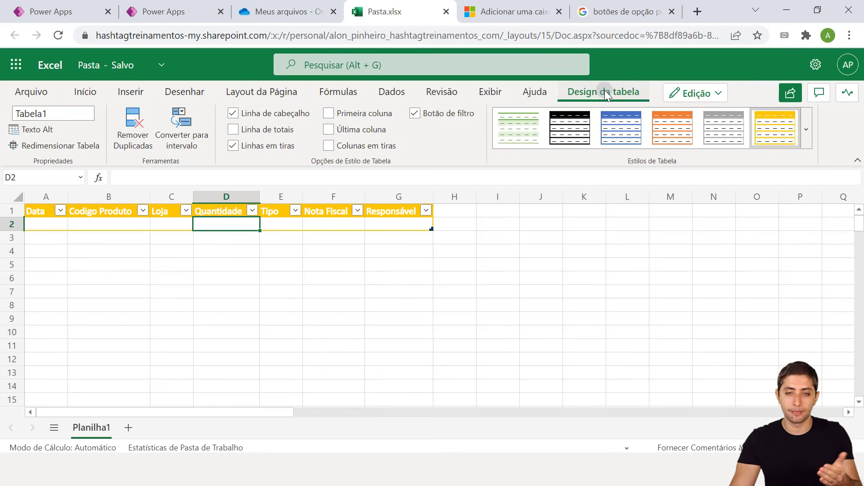
Click through cells in and below the table, then reopen Design da tabela showing Tabela1
click(401, 318)
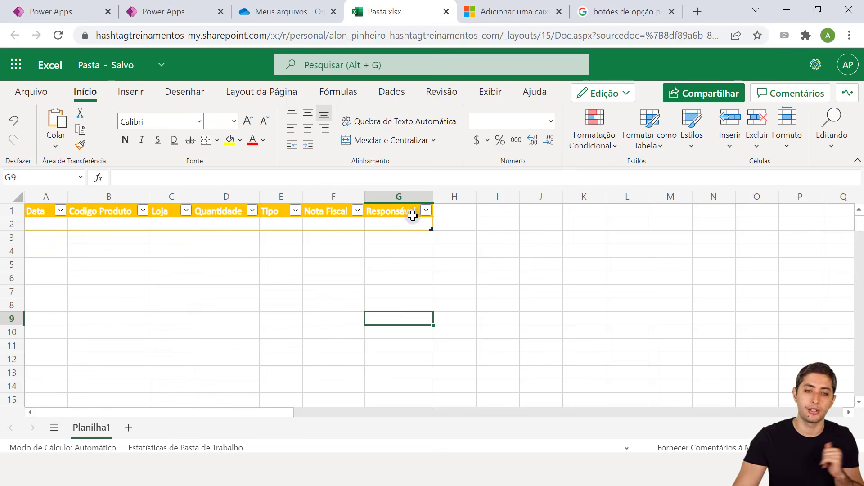
click(329, 223)
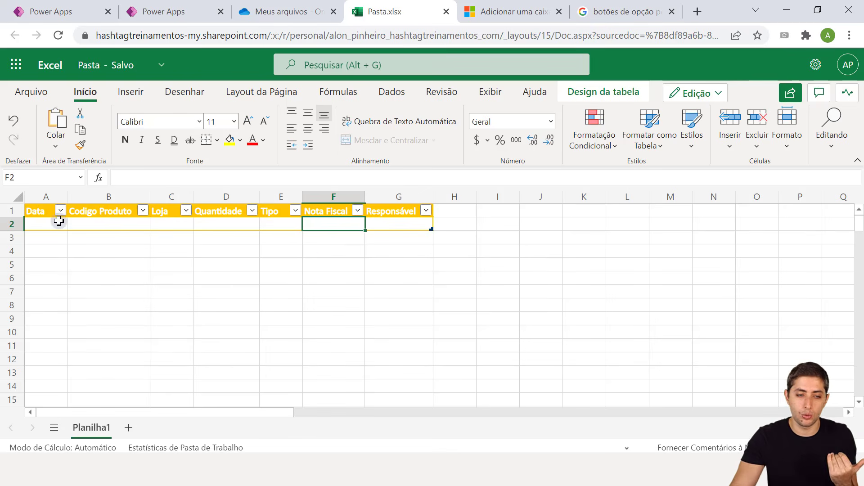
mouse_move(56, 223)
mouse_down()
mouse_move(409, 233)
mouse_move(406, 216)
mouse_up()
click(403, 223)
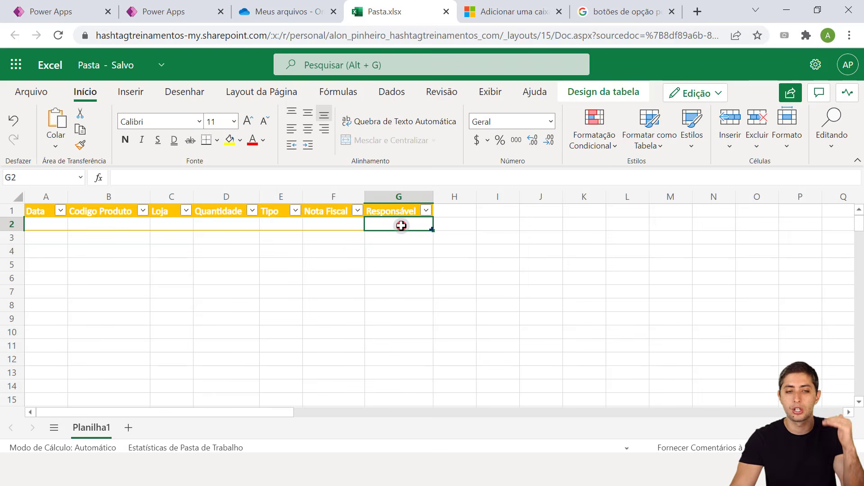
click(45, 222)
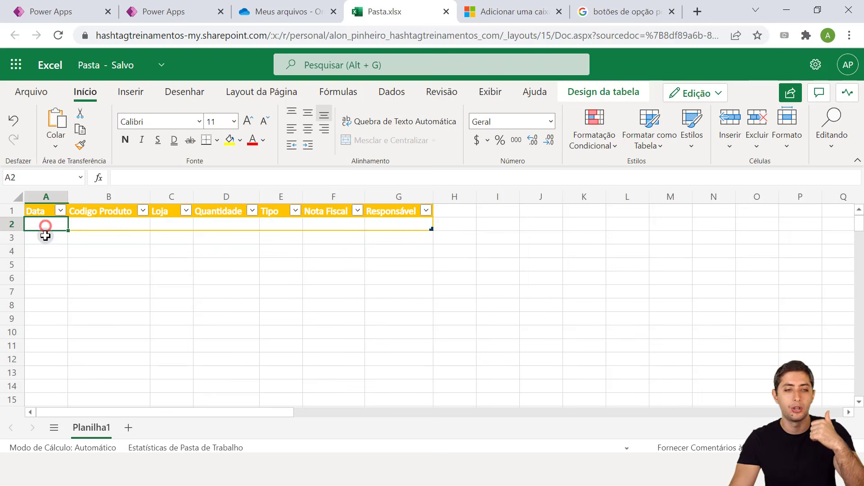
click(37, 233)
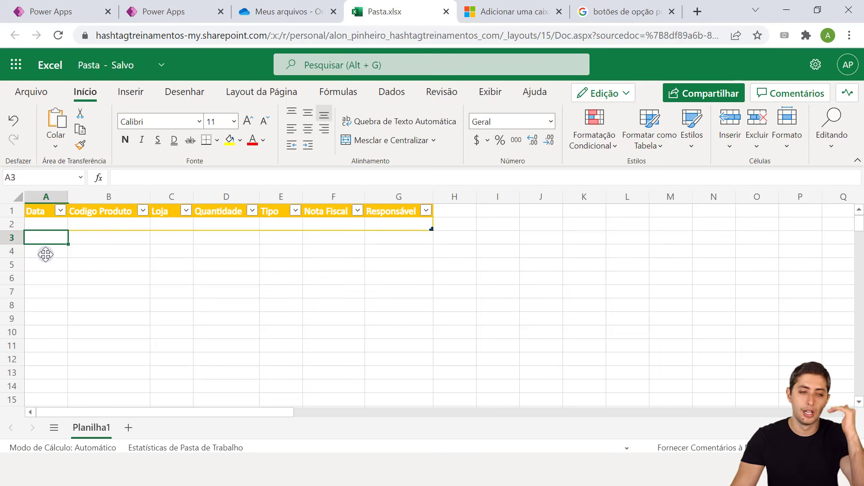
click(46, 254)
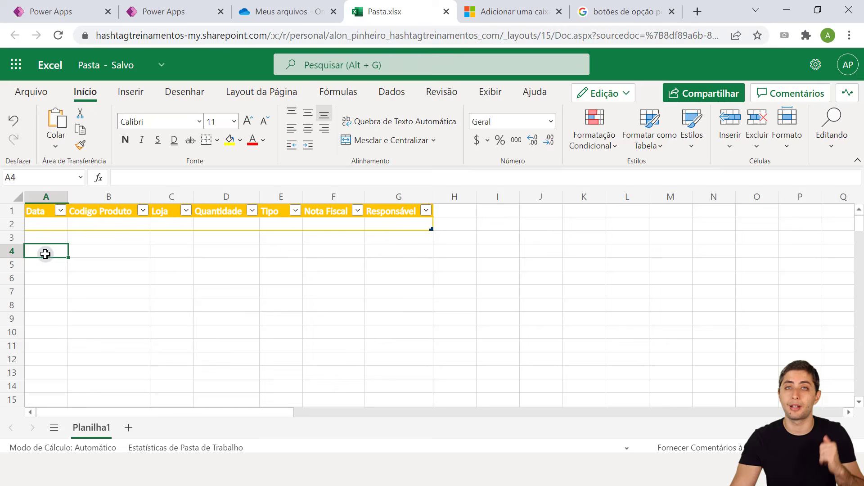
click(258, 226)
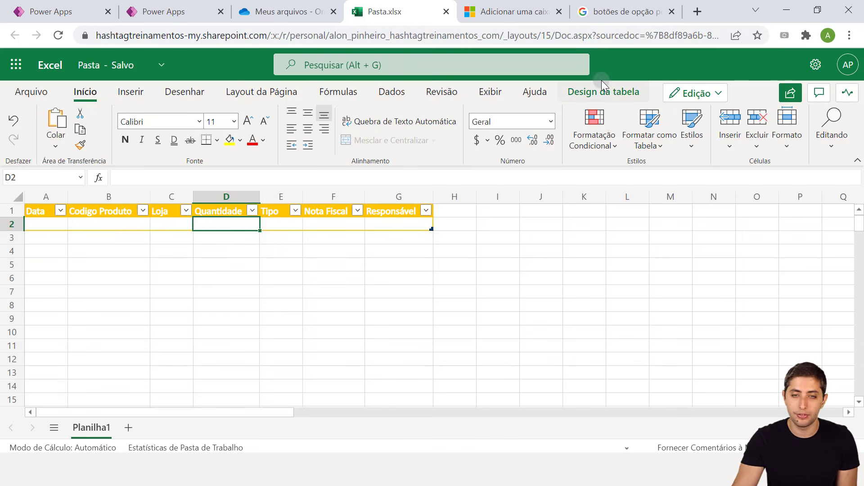
click(596, 92)
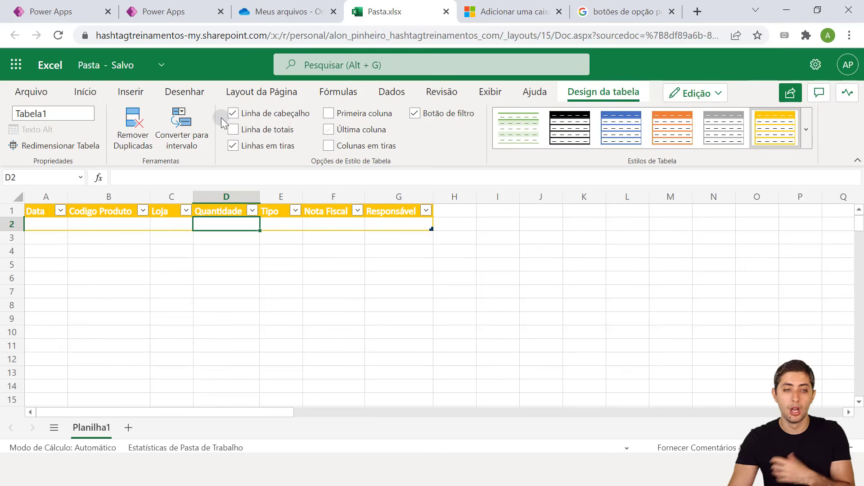
Rename the table from Tabela1 to TabelaEstoque
click(55, 118)
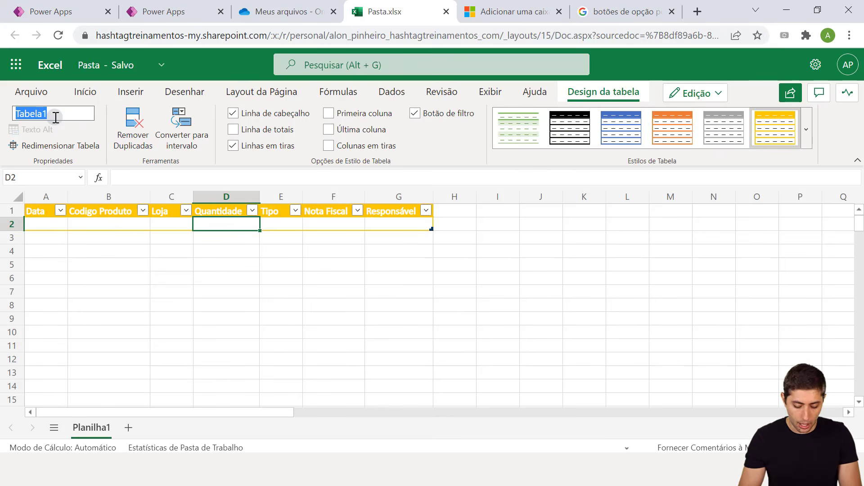
text(Tabela)
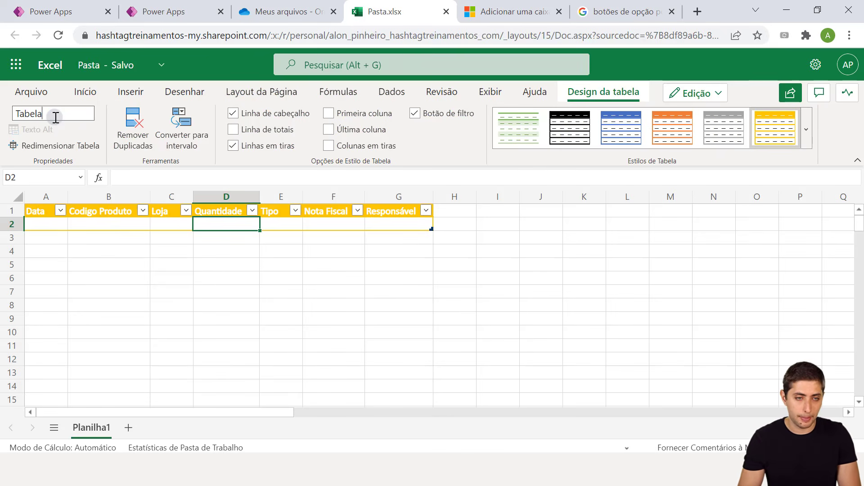
text(Estoque)
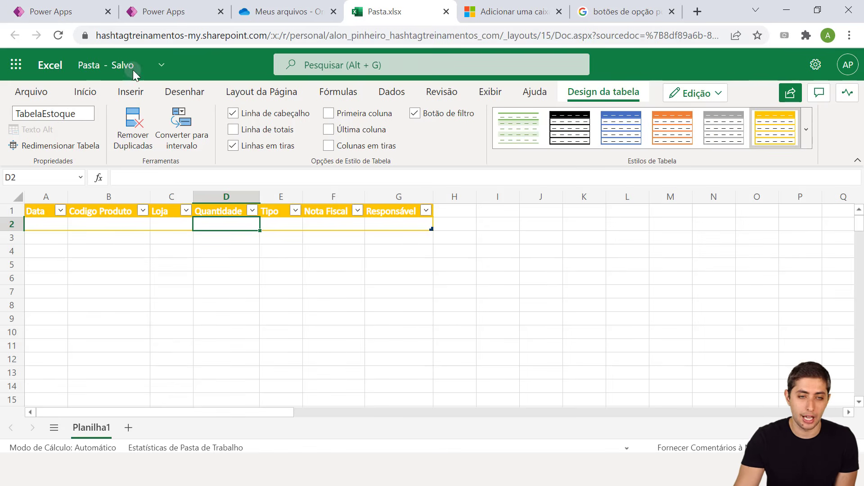
click(286, 11)
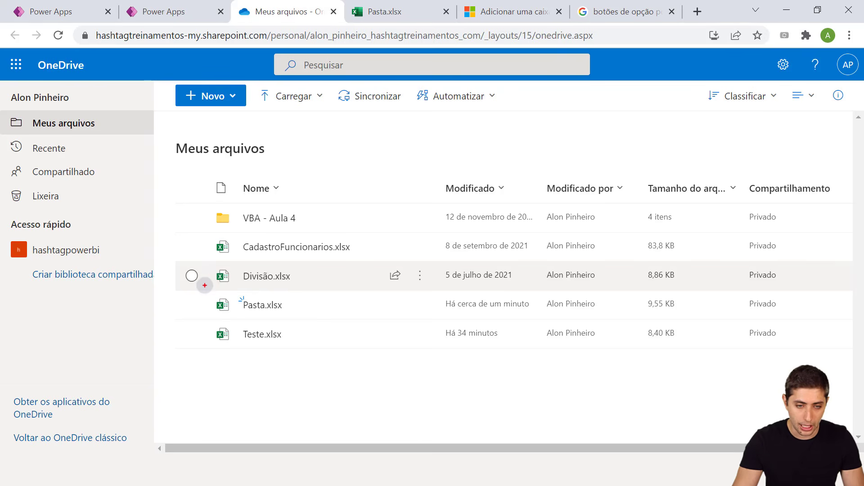
drag(205, 285, 298, 313)
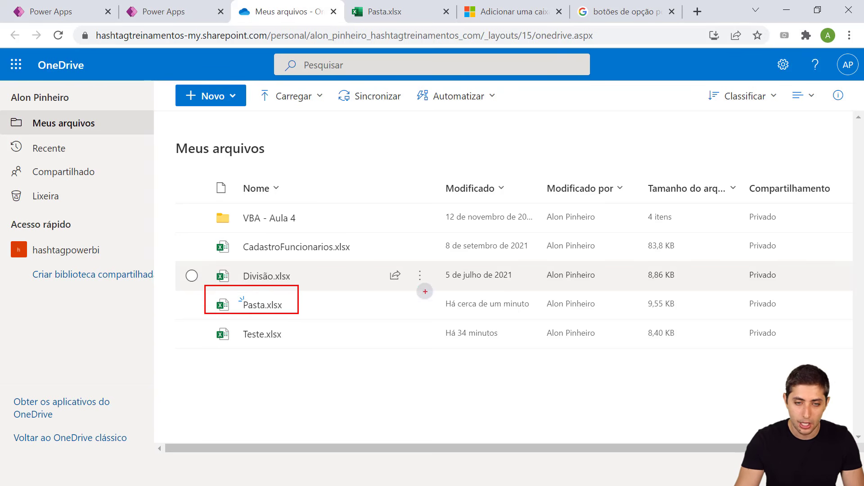
drag(424, 291, 537, 312)
key(Escape)
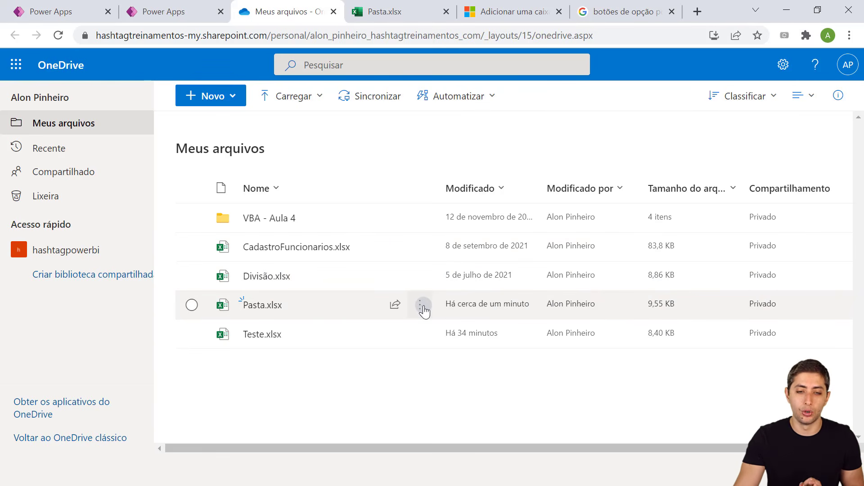
click(380, 14)
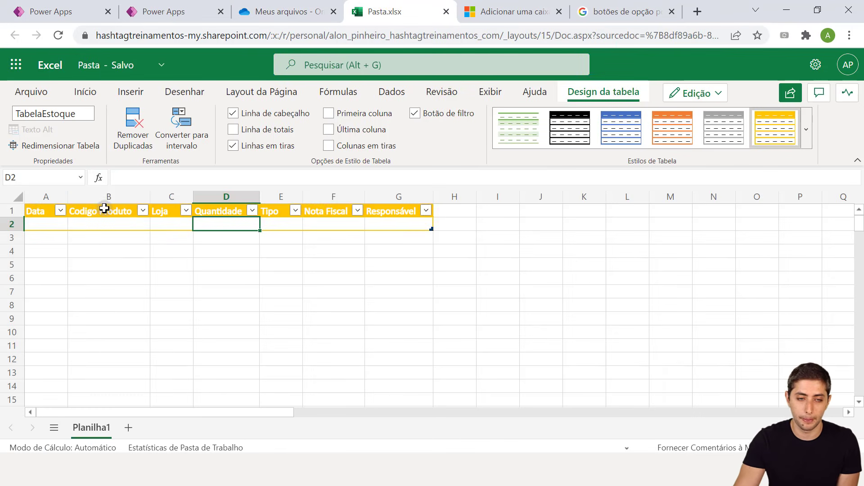
click(119, 226)
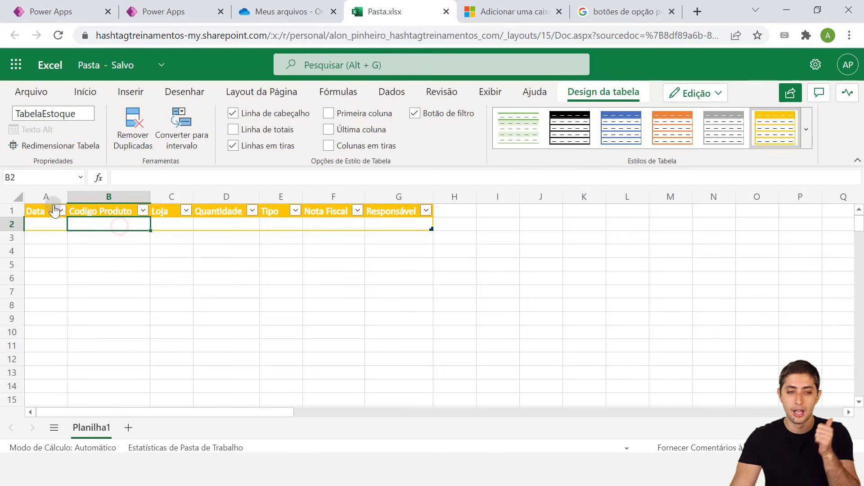
click(107, 213)
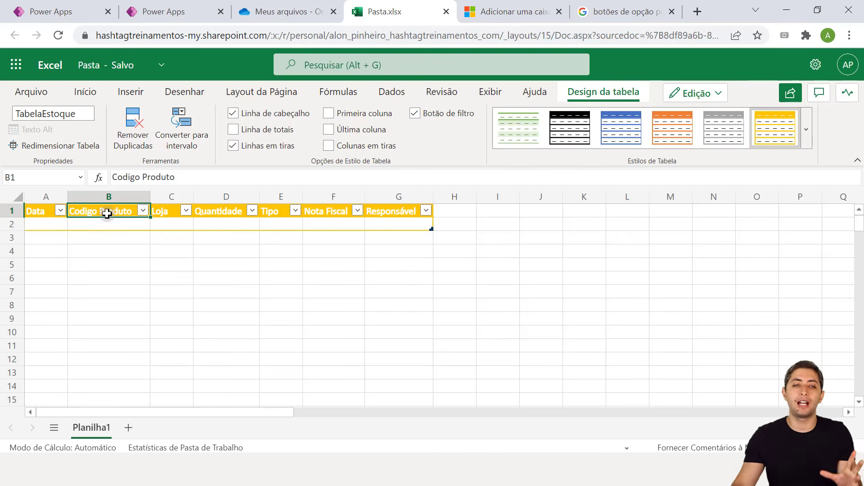
click(65, 6)
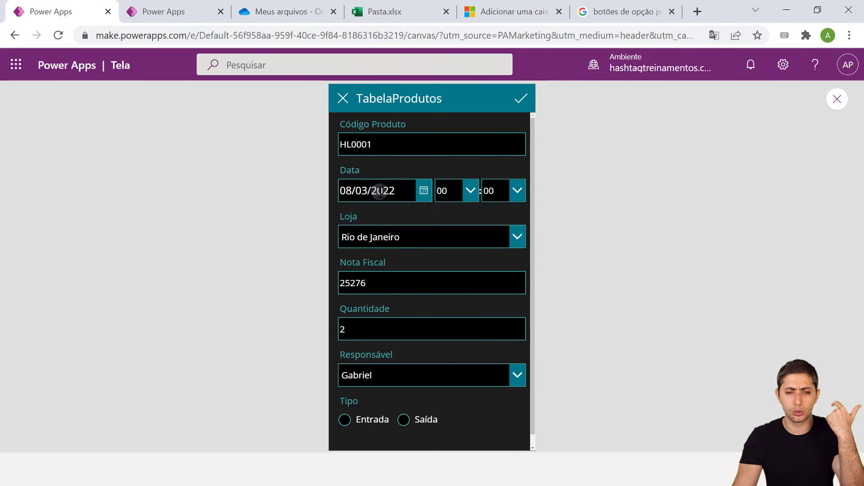
click(396, 9)
click(92, 245)
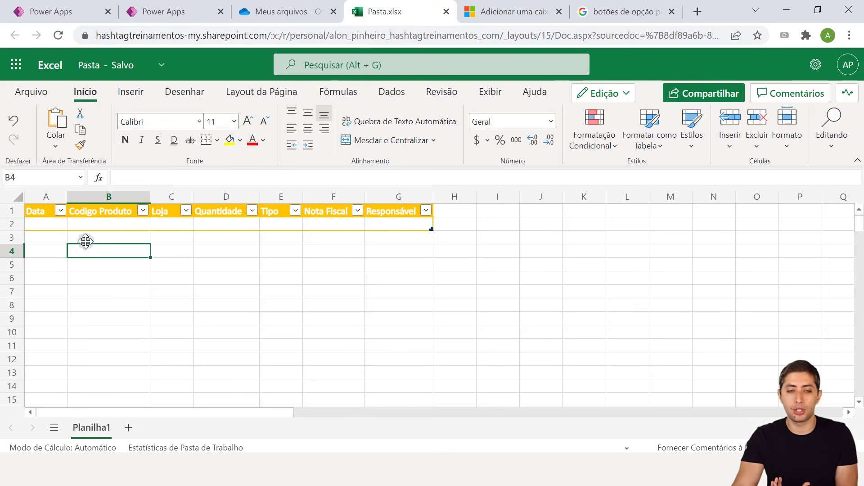
click(36, 198)
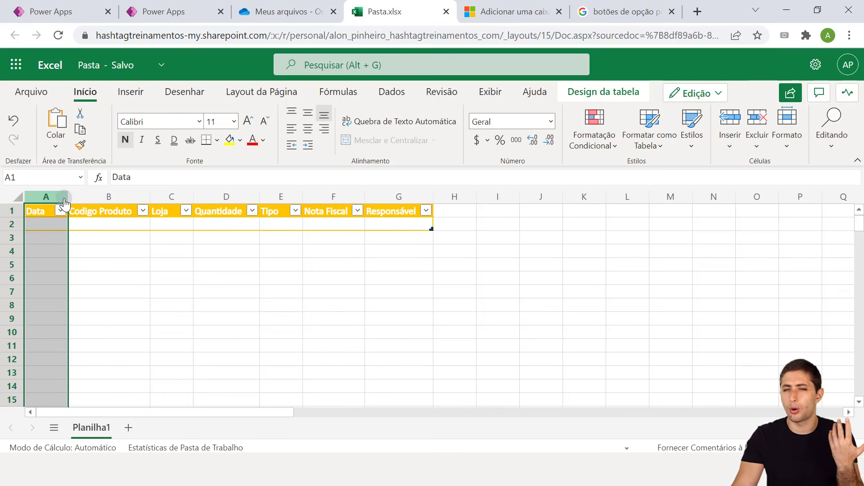
Format the Data column as short dates and check cell A2
click(549, 123)
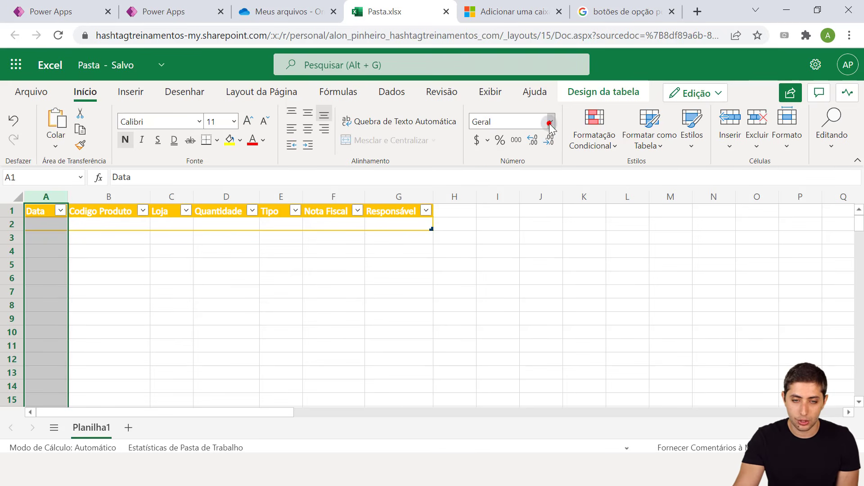
click(534, 217)
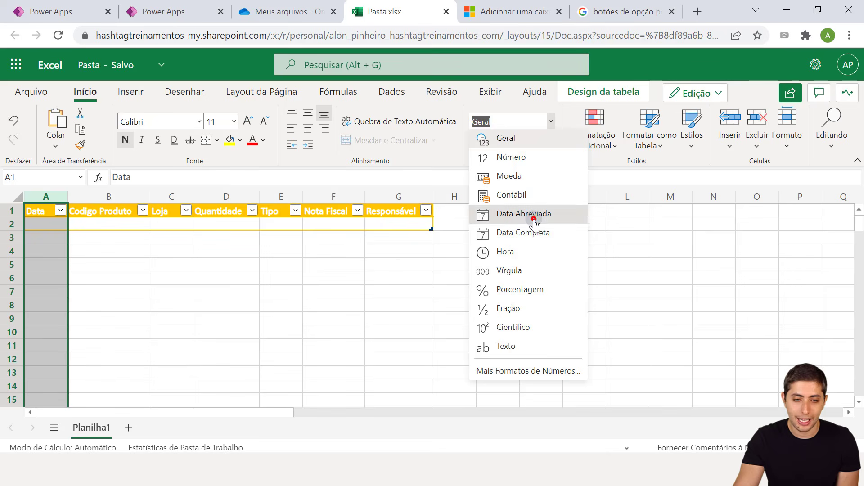
click(397, 251)
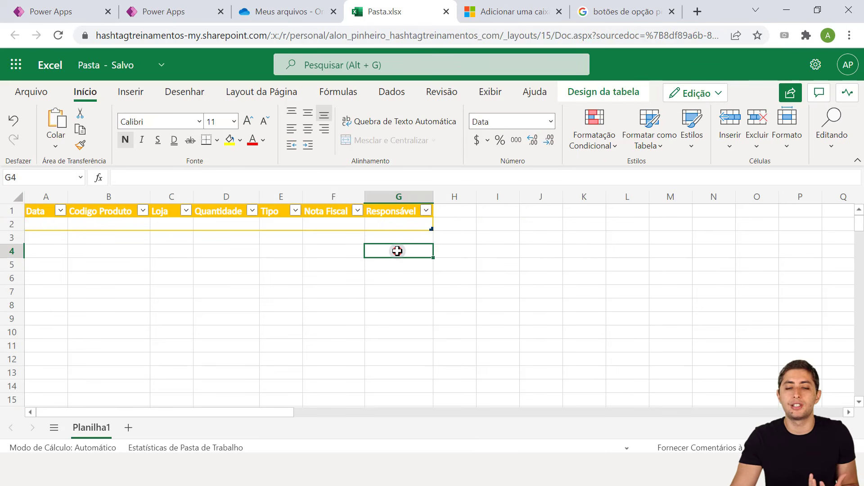
click(44, 225)
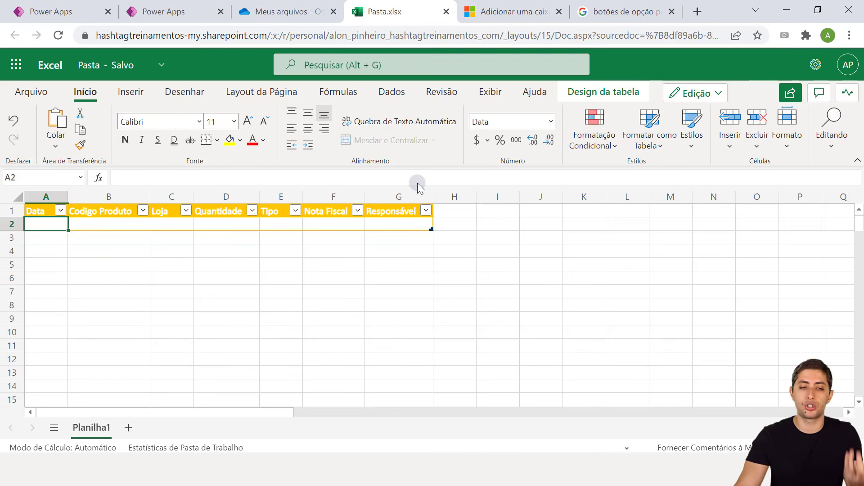
Compare the Data column with the TabelaProdutos form app, then go to the OneDrive file list
click(43, 197)
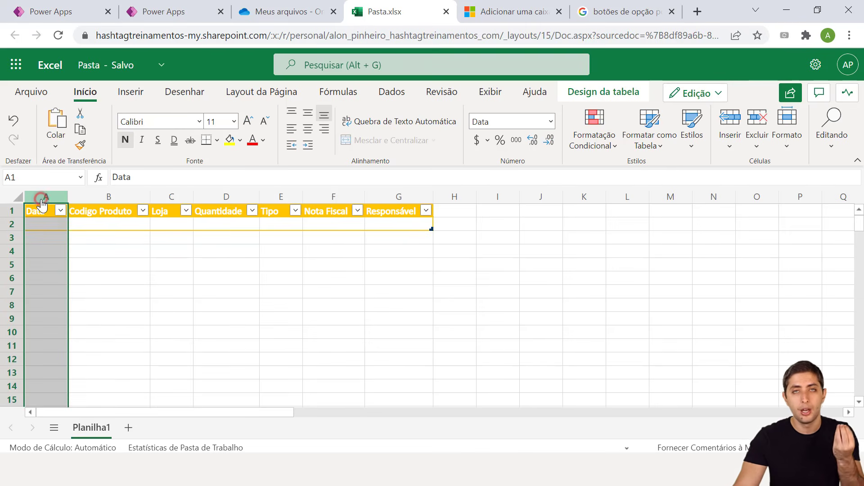
click(57, 6)
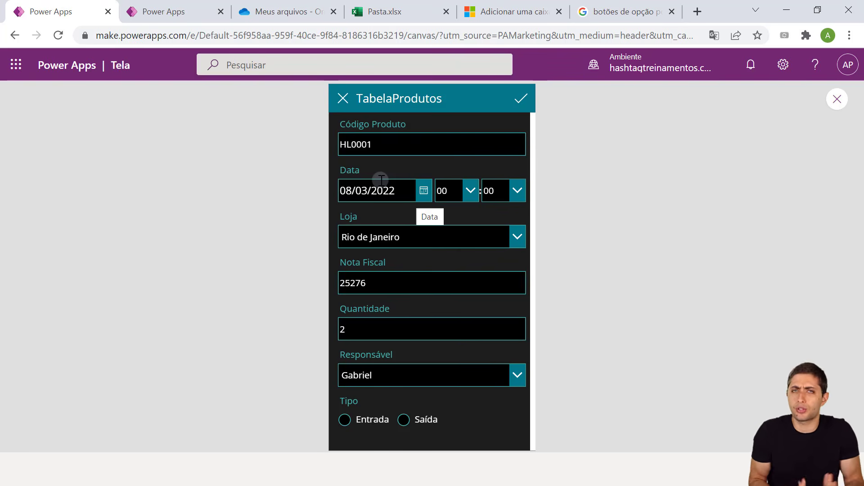
click(391, 6)
click(366, 286)
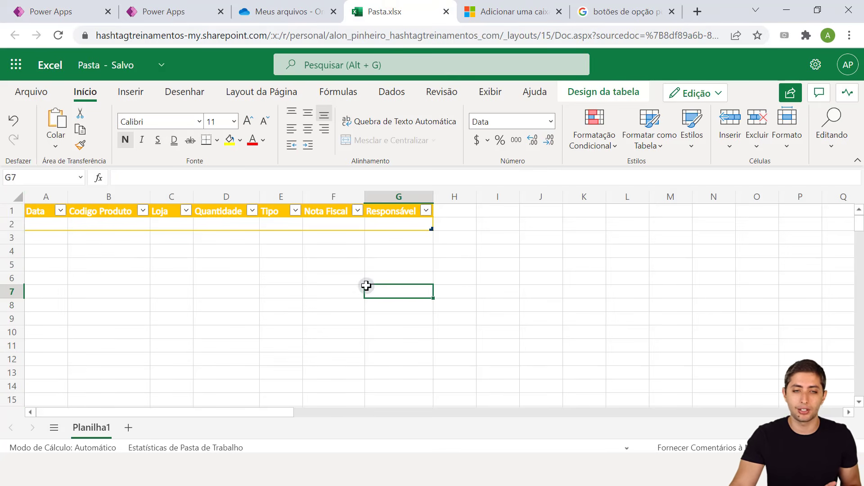
click(304, 7)
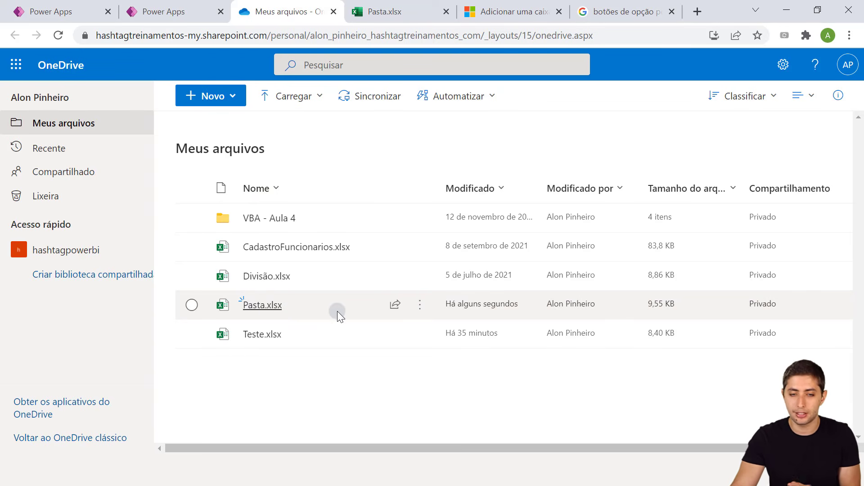
Rename Pasta.xlsx to 'Controle Estoque' through its options menu in Meus arquivos
mouse_move(367, 305)
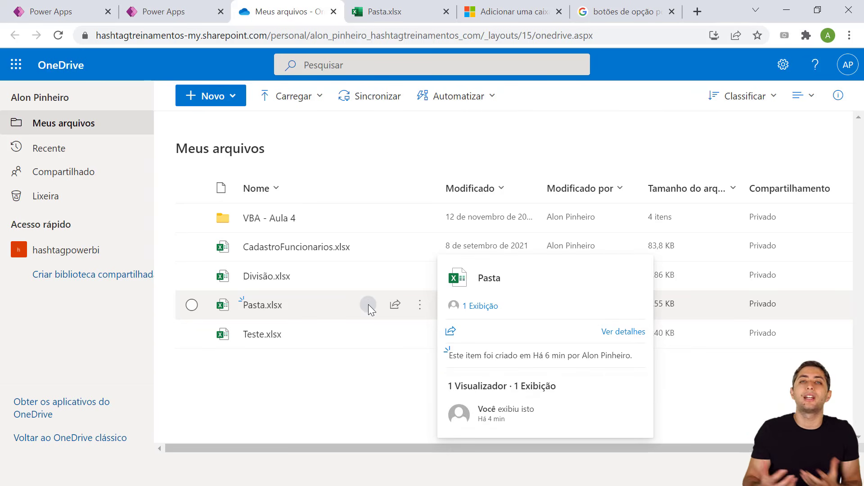
click(418, 308)
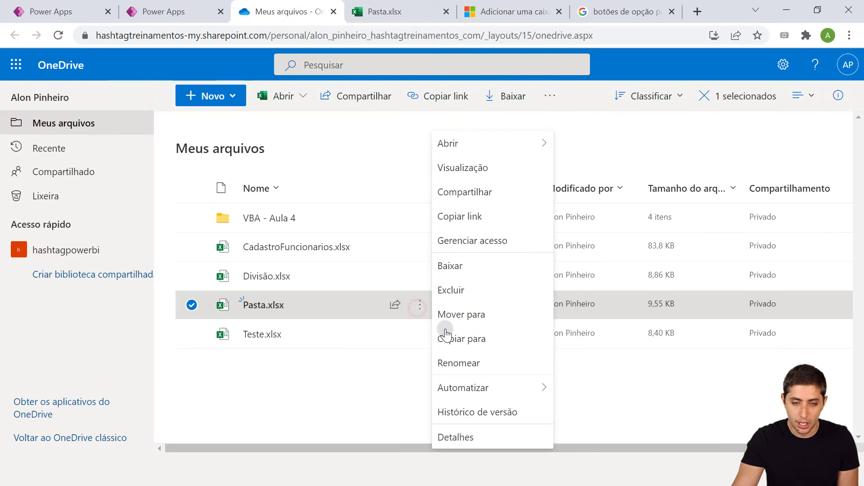
click(478, 363)
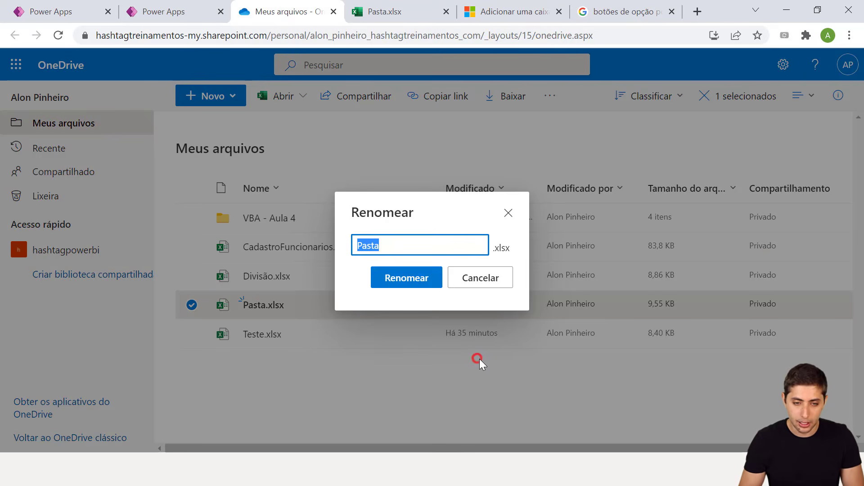
text(Controle Estoque)
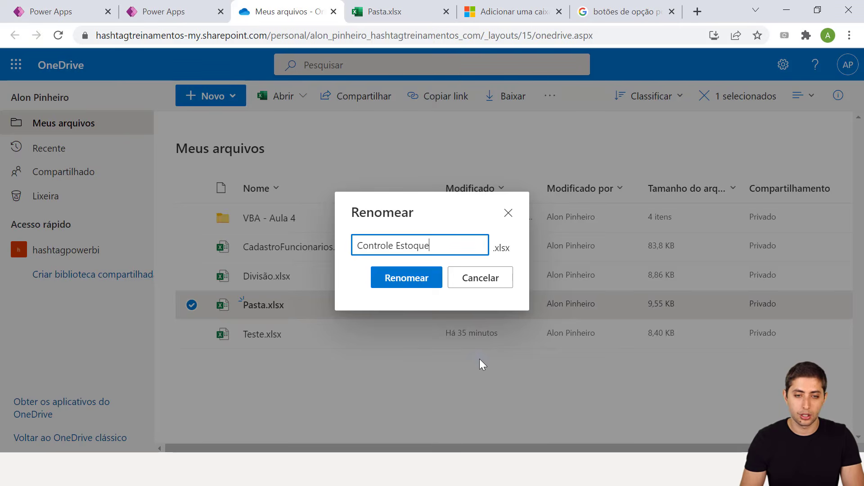
key(Return)
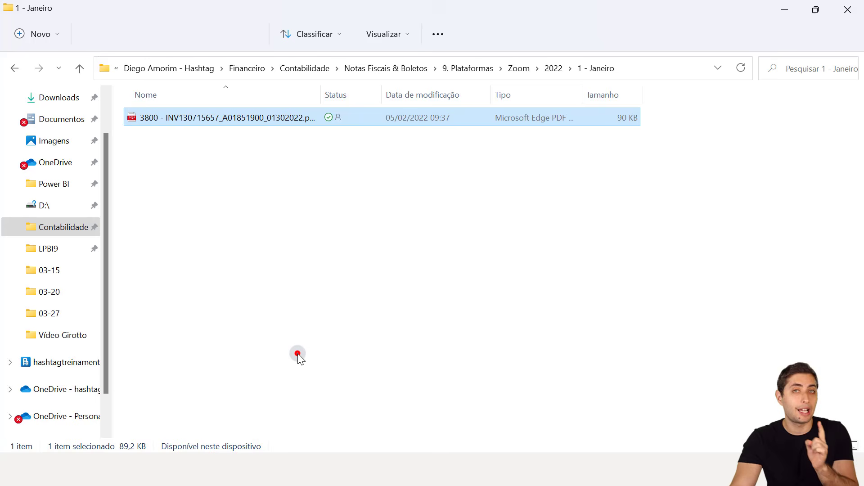
Open the synced business OneDrive folder in File Explorer and select Controle Estoque.xlsx
click(298, 353)
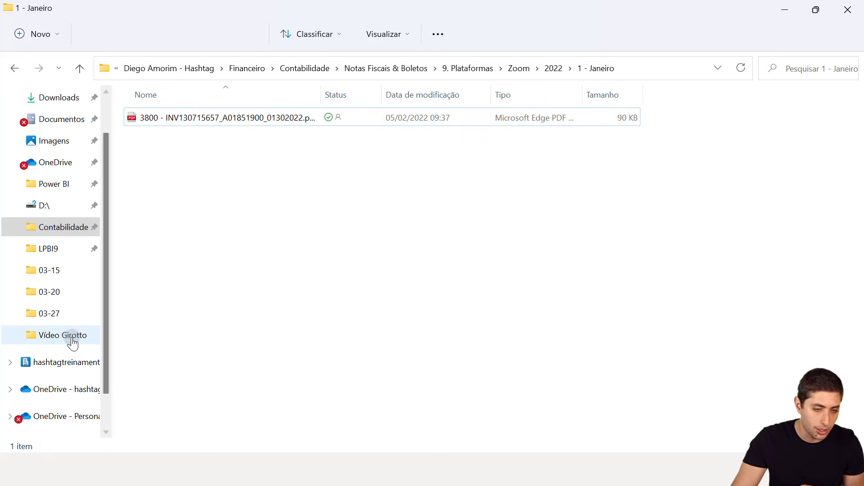
click(70, 396)
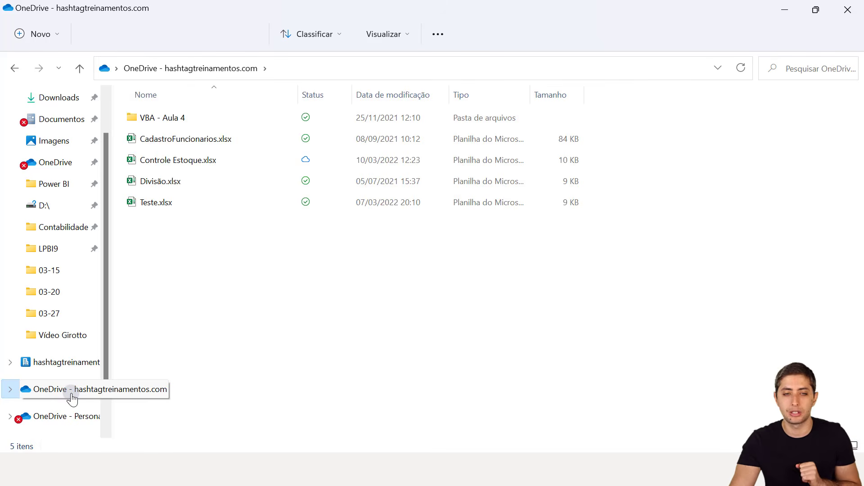
click(169, 163)
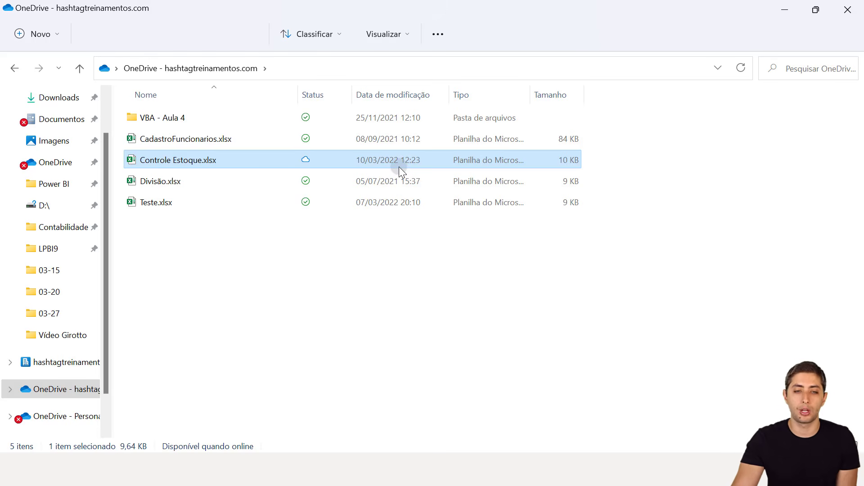
click(392, 263)
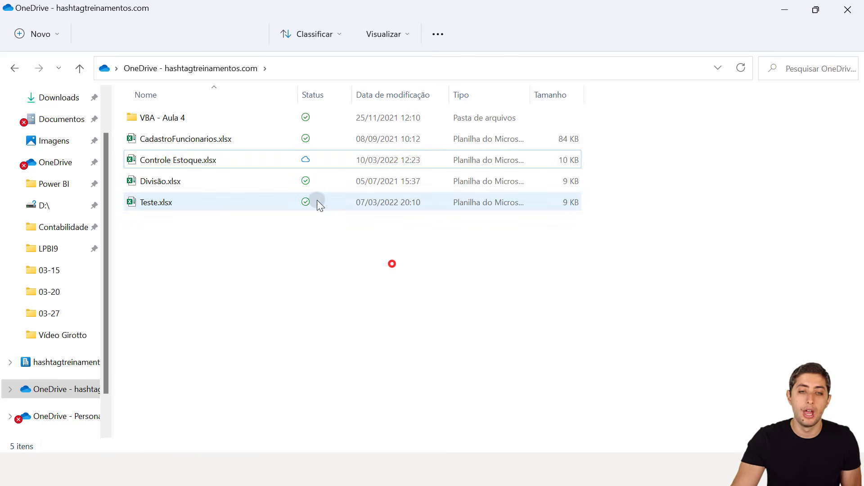
click(280, 160)
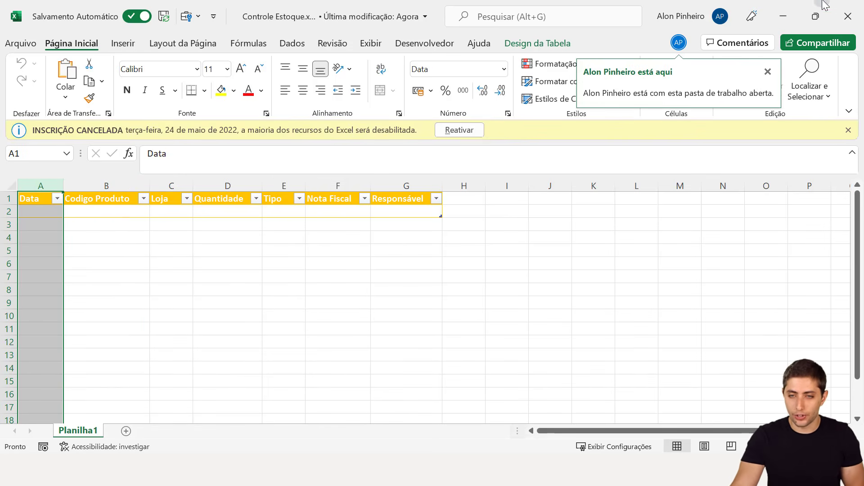
Close the Controle Estoque workbook in Excel and clear the file selection in Explorer
click(839, 28)
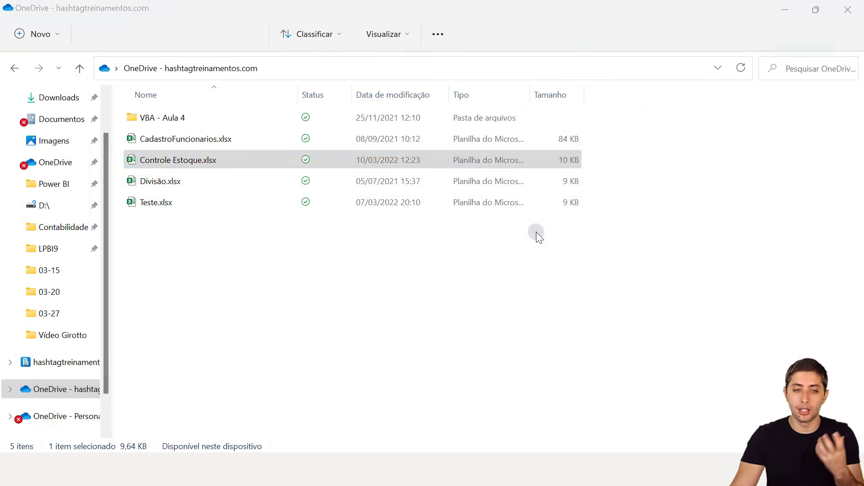
click(337, 258)
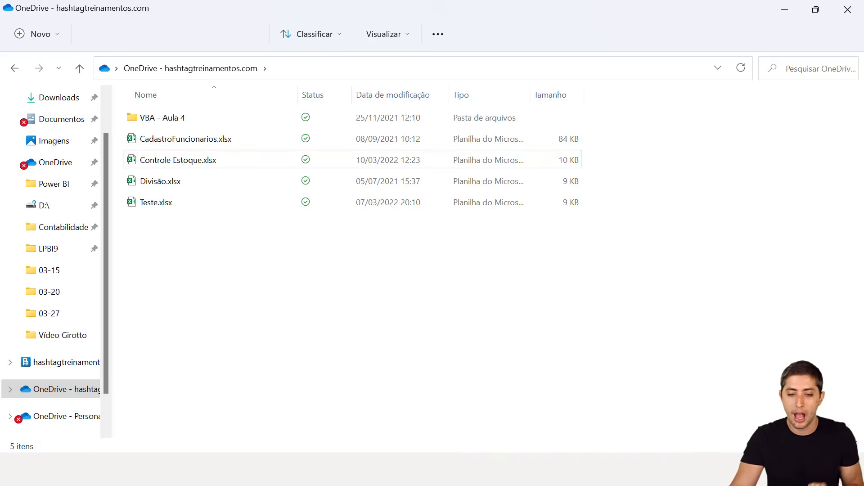
Switch back to Chrome's OneDrive 'Meus arquivos' file list
click(449, 468)
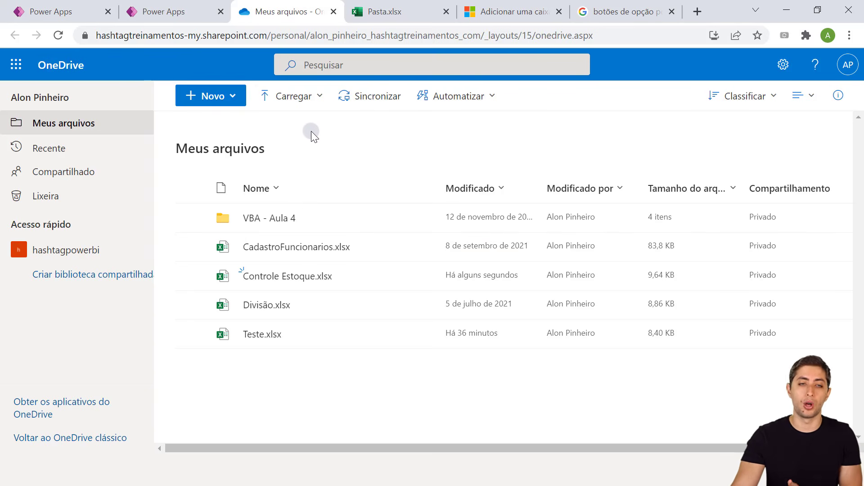
Return to the OneDrive file list browser tab
click(163, 11)
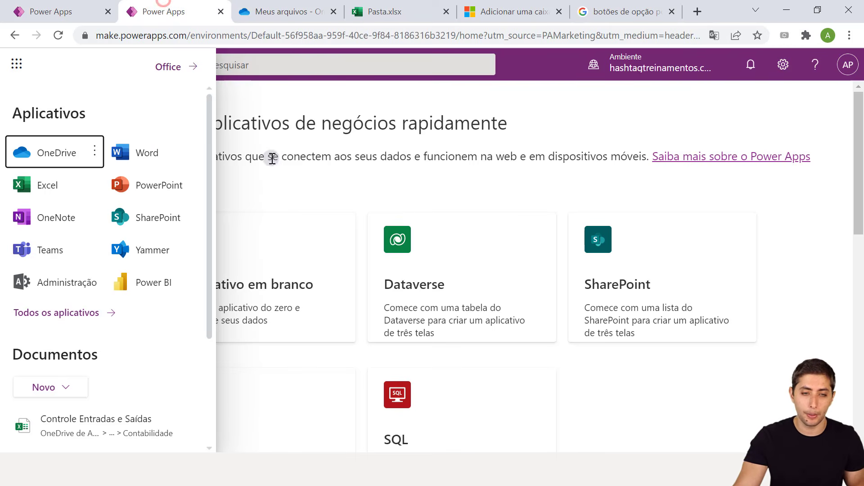
click(285, 192)
click(280, 11)
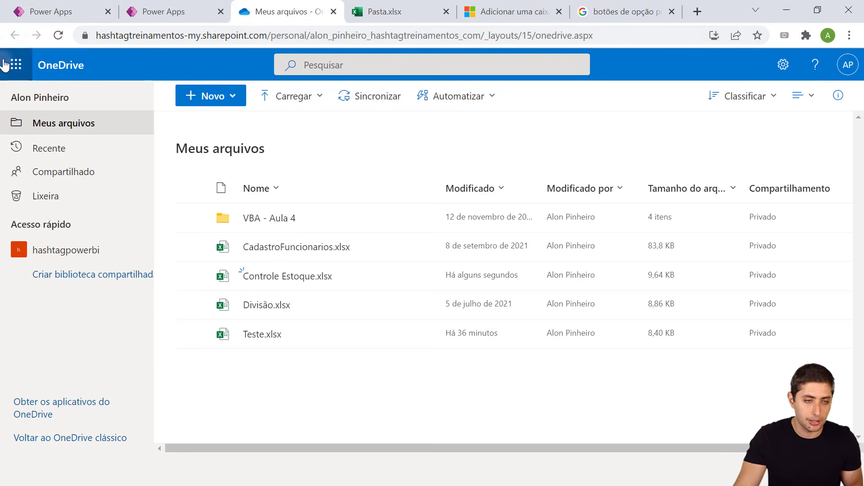
Launch Power Apps from the Microsoft 365 launcher's full app list, searching 'Power'
click(14, 70)
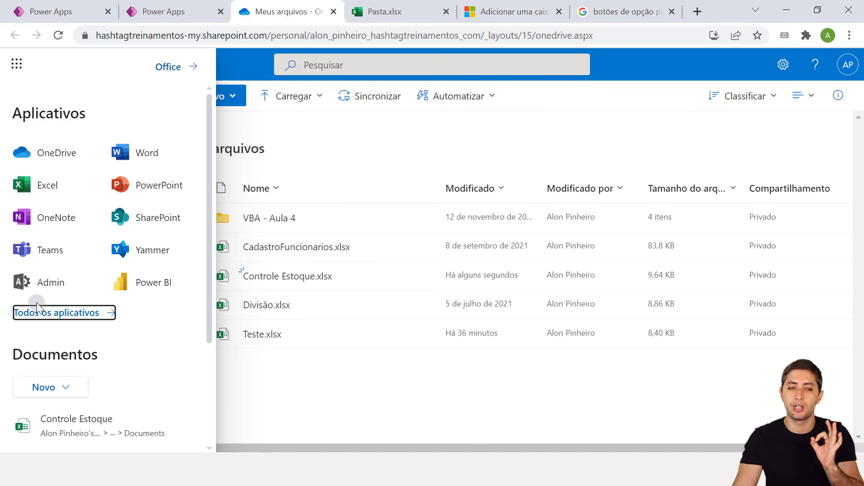
click(44, 314)
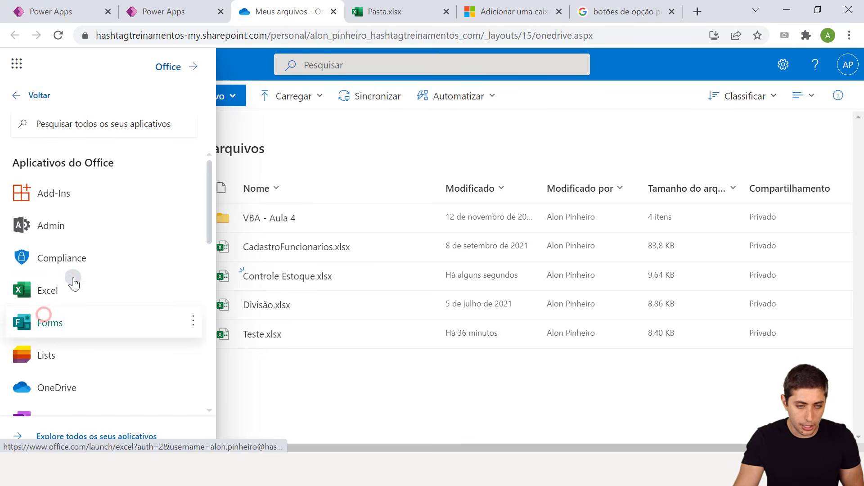
click(101, 124)
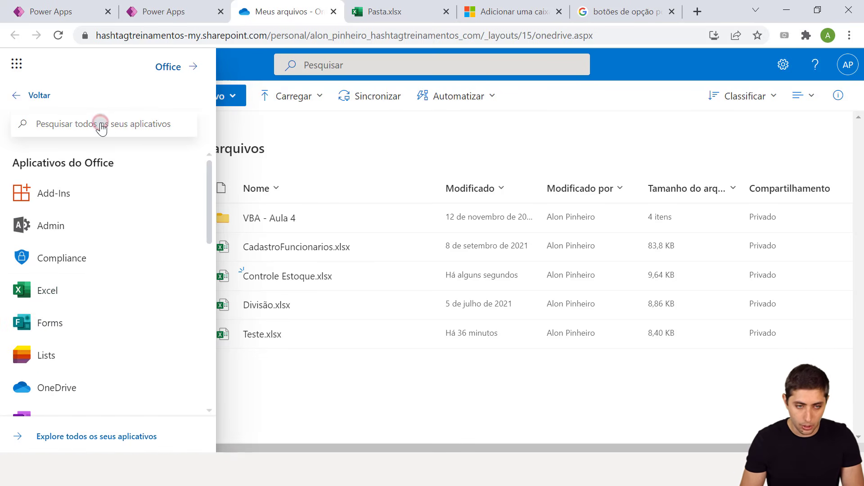
text(Power)
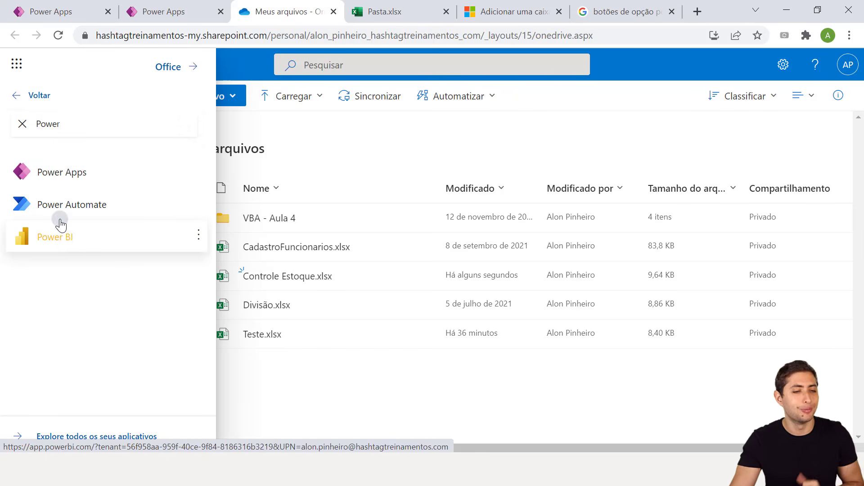
click(77, 171)
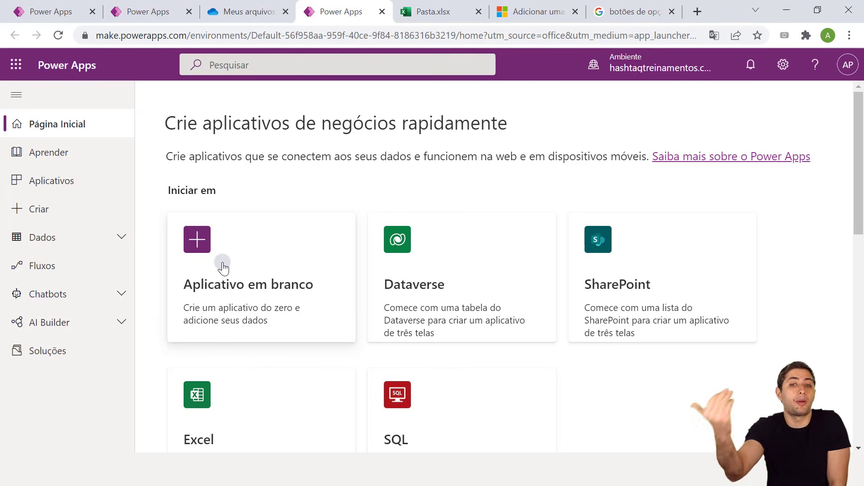
scroll(388, 351, down, 1)
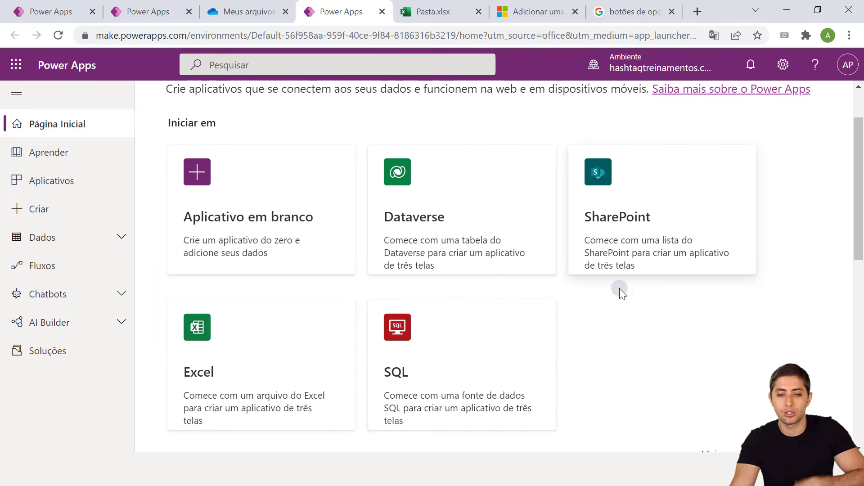
scroll(619, 291, down, 1)
scroll(619, 290, up, 1)
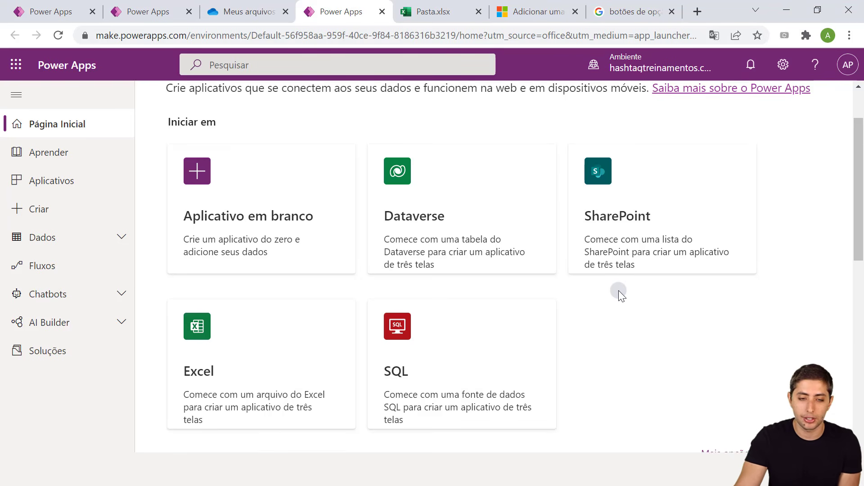
scroll(618, 290, down, 2)
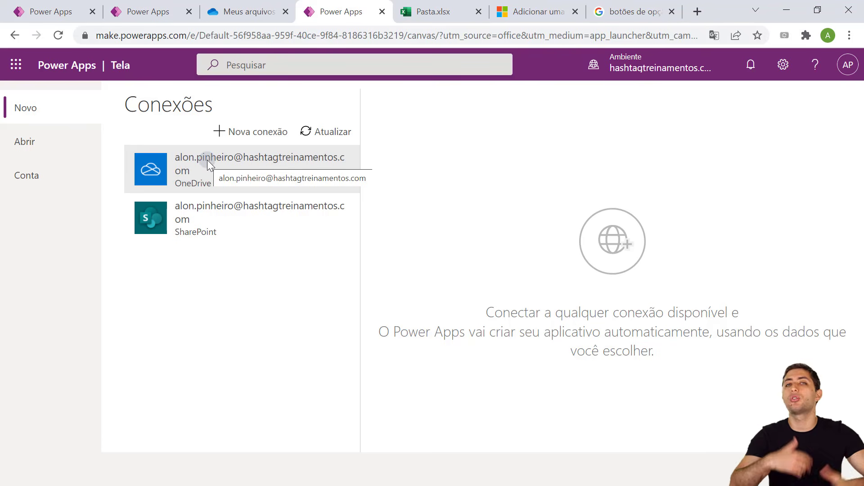
Browse the Conexões connector list and open the OneDrive for Business connector details
click(249, 134)
scroll(243, 195, down, 3)
scroll(239, 202, up, 3)
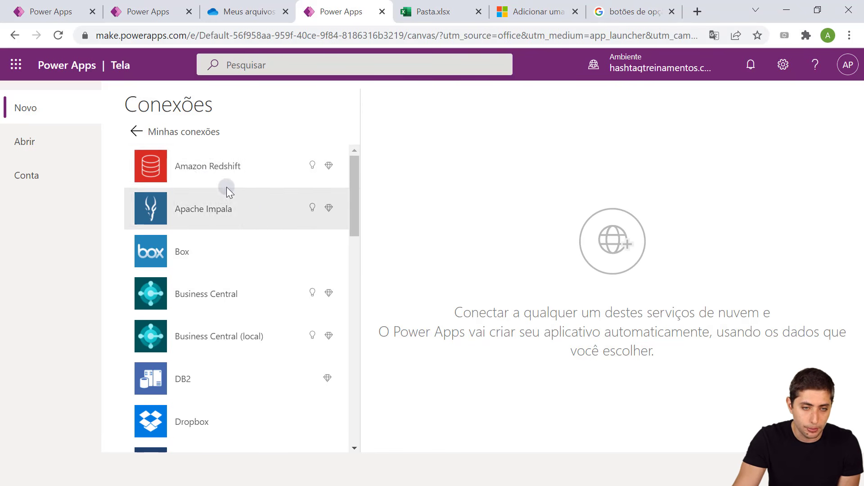
scroll(180, 193, down, 2)
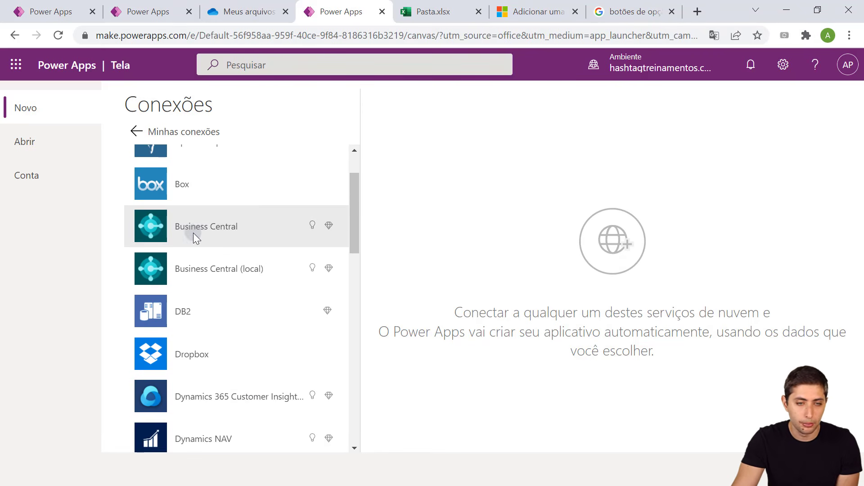
scroll(194, 235, down, 2)
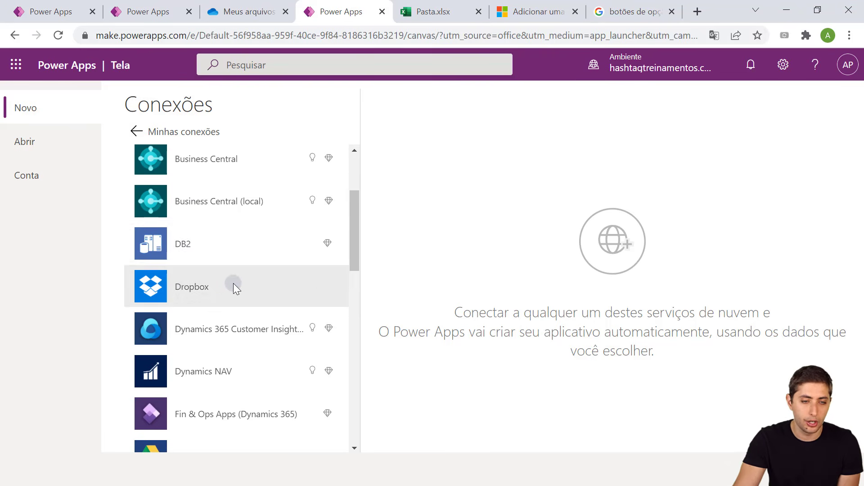
scroll(235, 284, down, 3)
scroll(239, 284, down, 6)
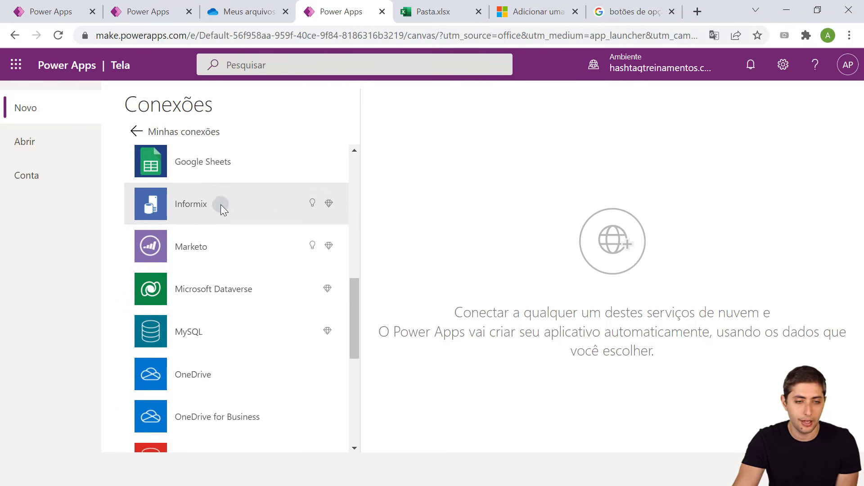
scroll(252, 309, down, 6)
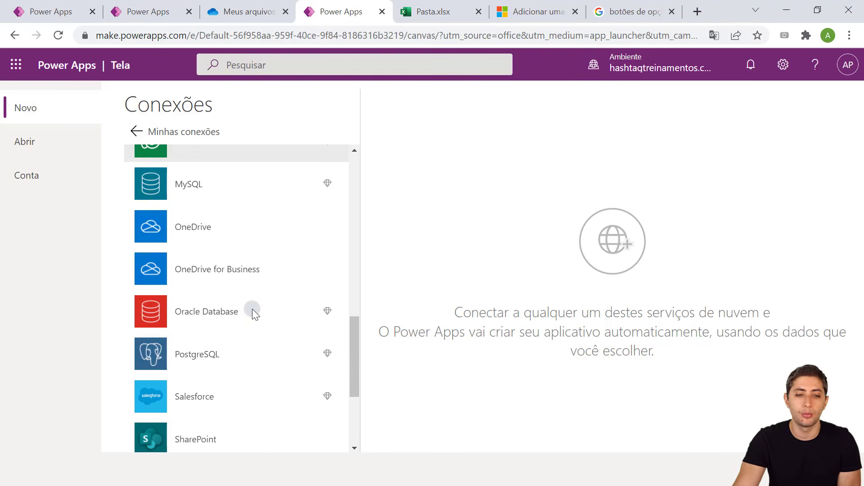
scroll(253, 309, up, 3)
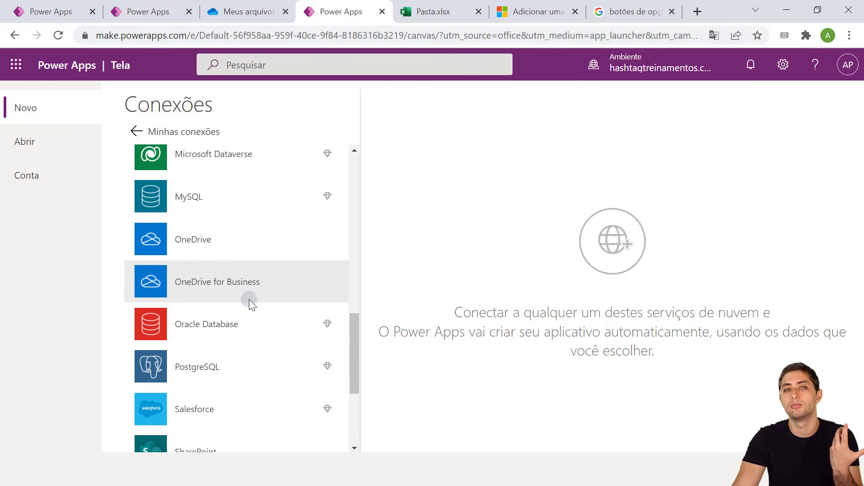
click(210, 286)
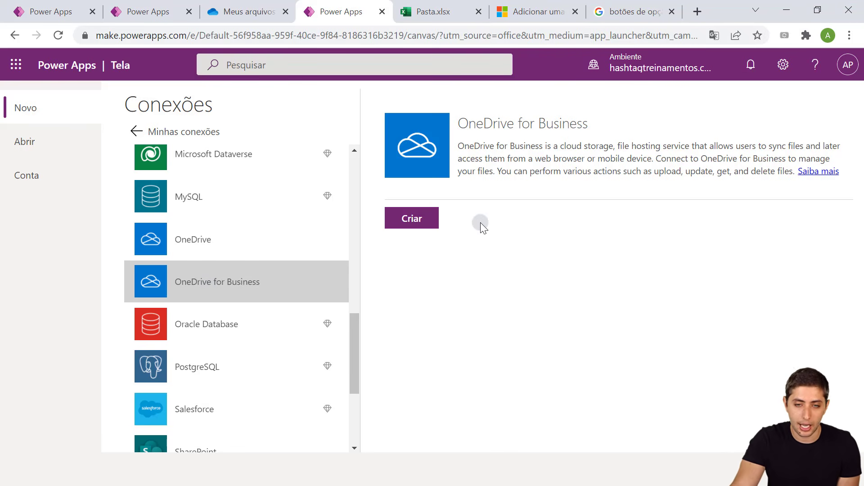
Create an app from OneDrive for Business using the TabelaEstoque table in Controle Estoque.xlsx
click(413, 224)
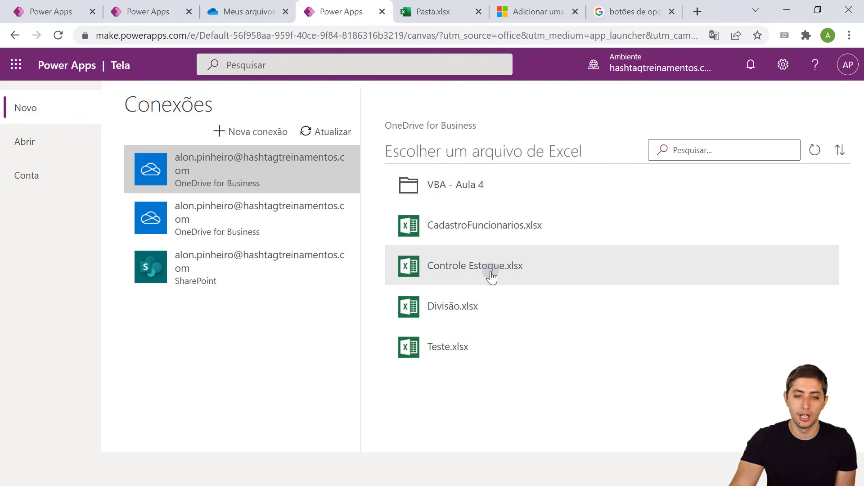
click(468, 280)
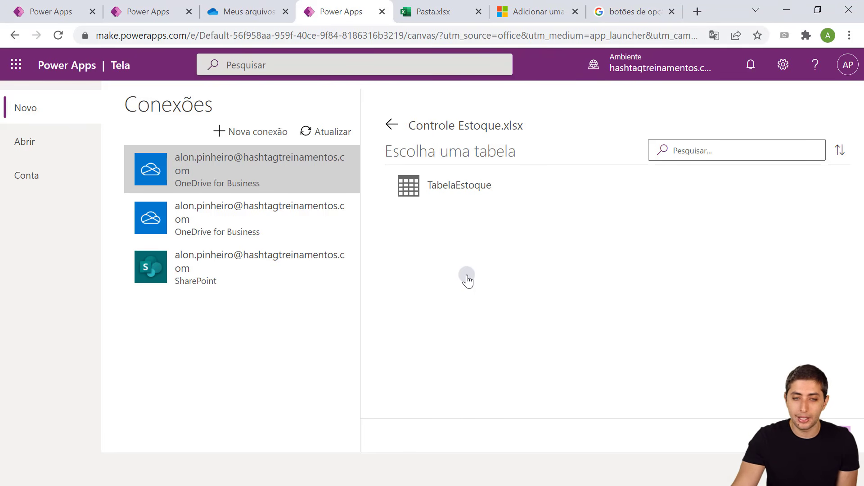
click(442, 238)
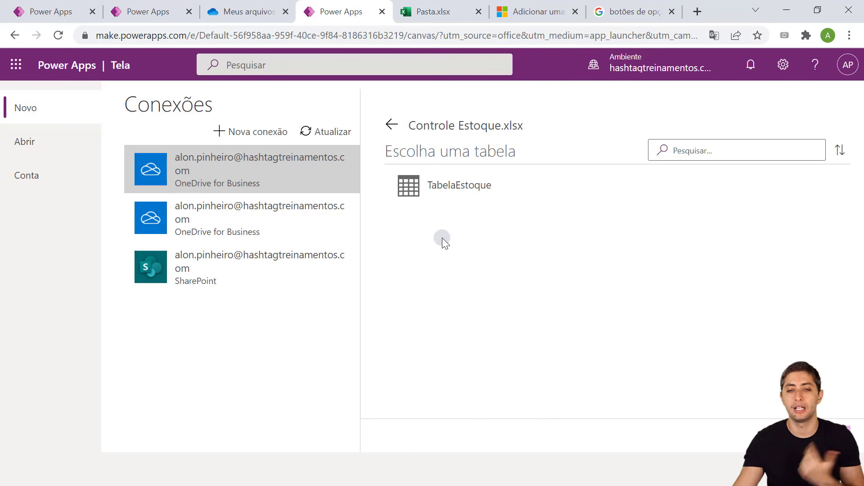
click(454, 183)
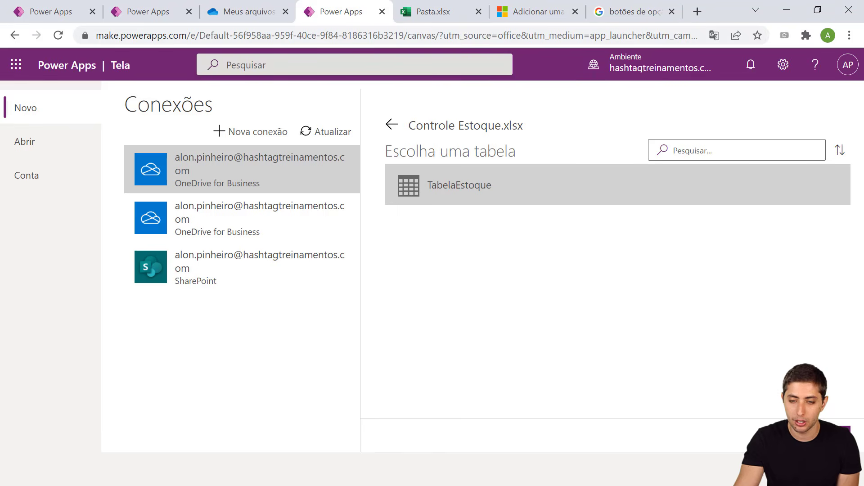
click(821, 435)
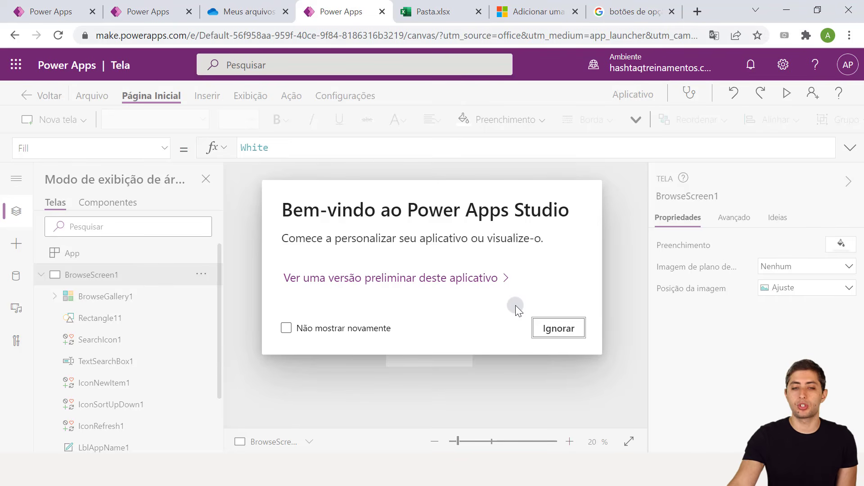
Dismiss the welcome dialog and quick tips, then zoom in on the TabelaEstoque browse screen
click(546, 334)
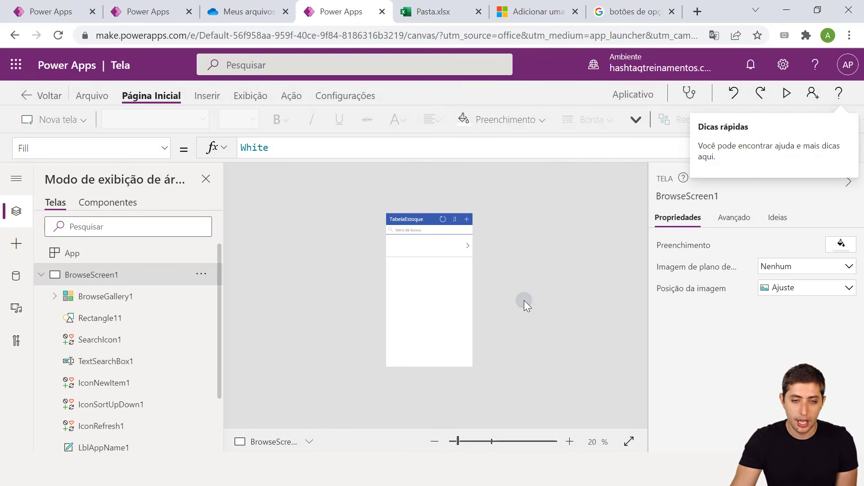
click(523, 277)
scroll(450, 277, up, 1)
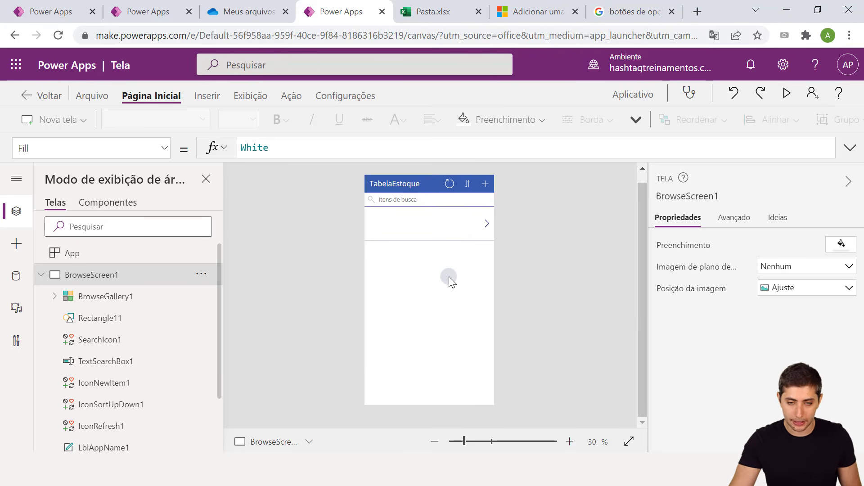
scroll(450, 276, up, 1)
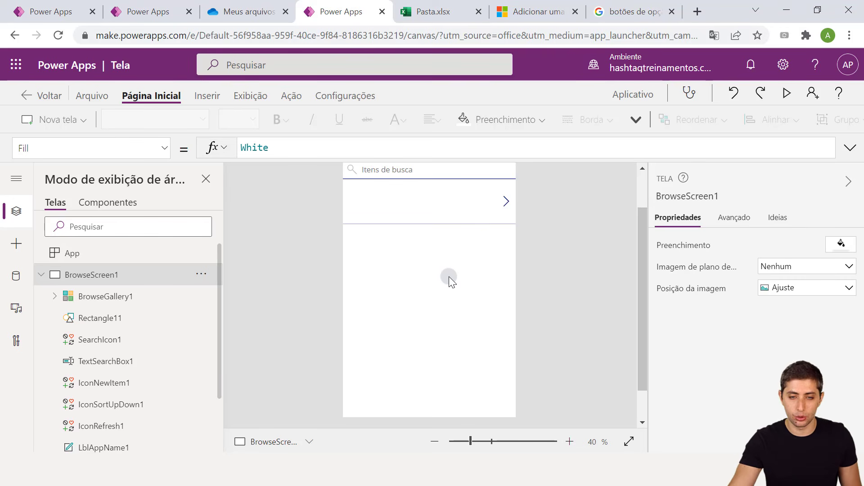
scroll(449, 277, down, 1)
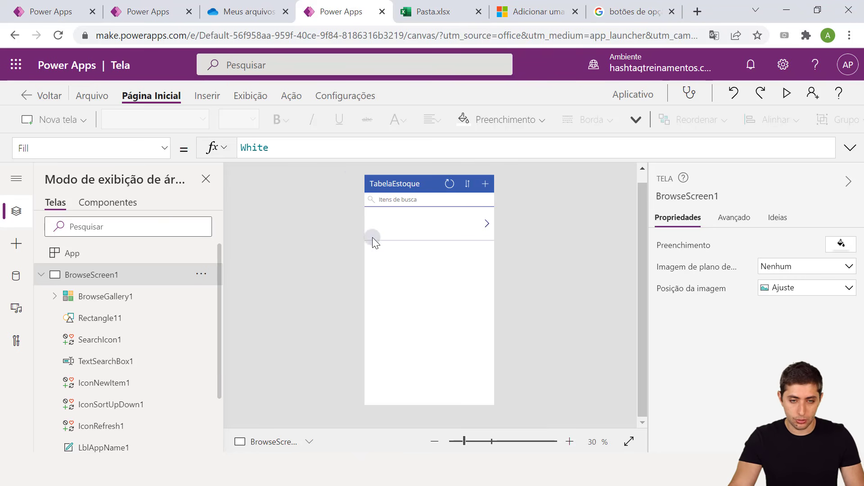
key(ctrl+2)
mouse_move(346, 163)
mouse_down()
mouse_move(395, 216)
mouse_move(509, 383)
mouse_move(521, 416)
mouse_move(511, 413)
mouse_up()
key(Escape)
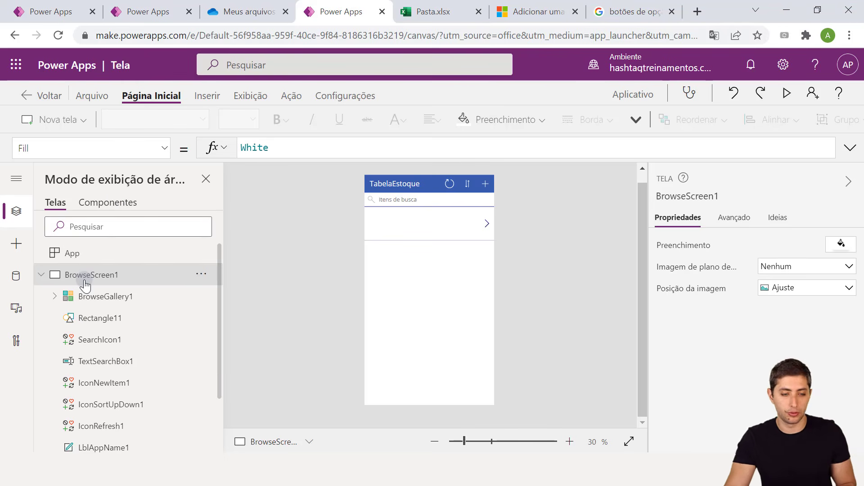
mouse_move(31, 260)
mouse_down()
mouse_move(71, 279)
mouse_move(137, 284)
mouse_up()
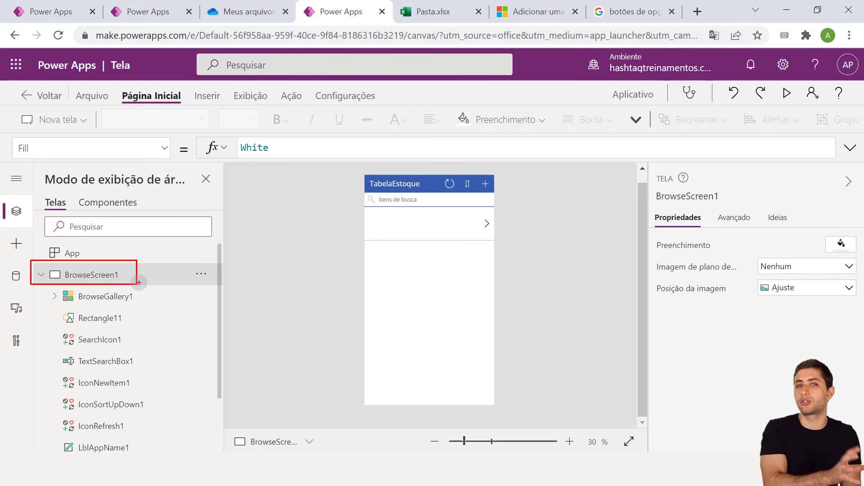
key(Escape)
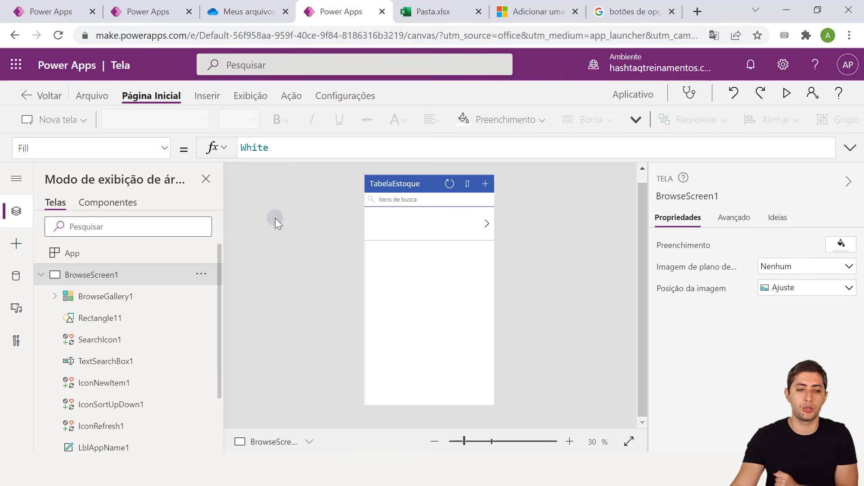
Collapse BrowseScreen1 in the tree view and inspect DetailScreen1 and the EditScreen1 form
click(42, 275)
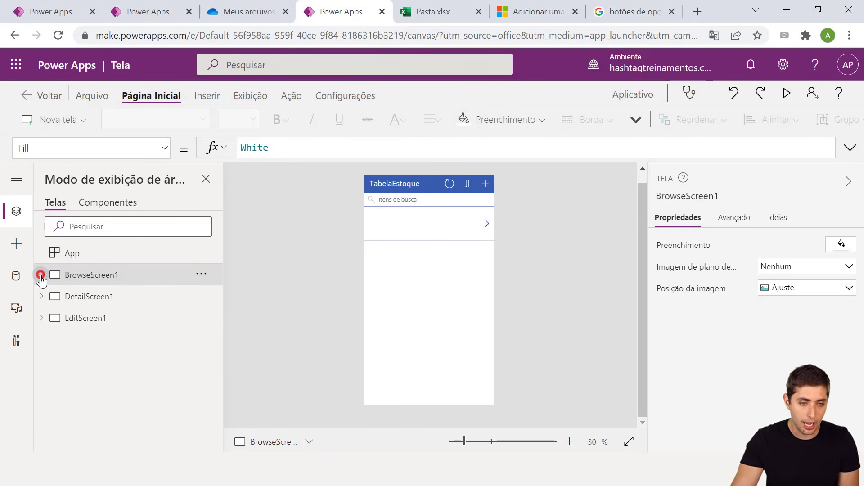
click(85, 305)
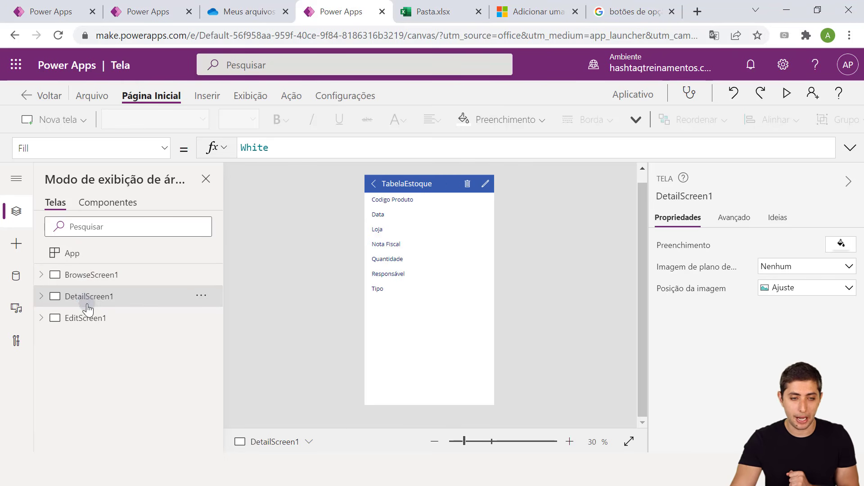
click(89, 312)
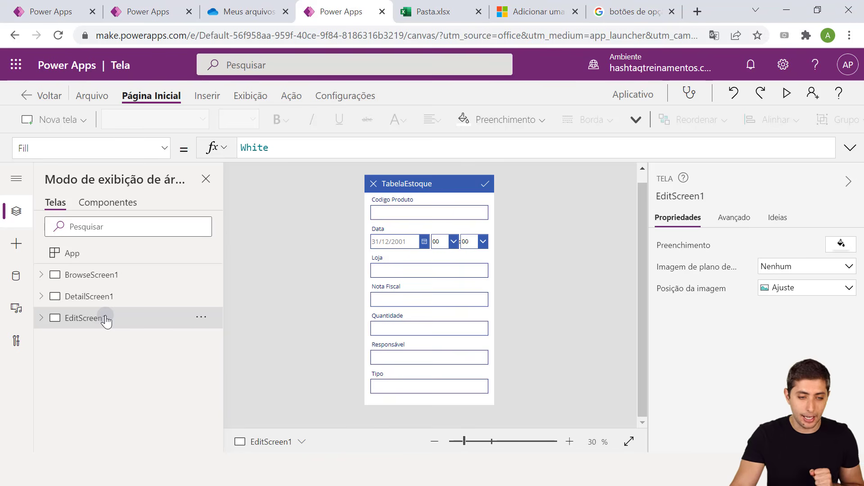
click(455, 280)
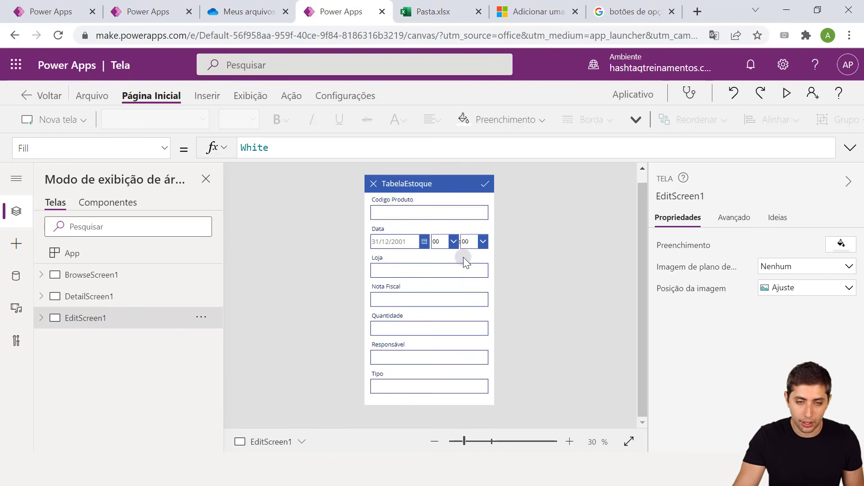
scroll(463, 257, up, 1)
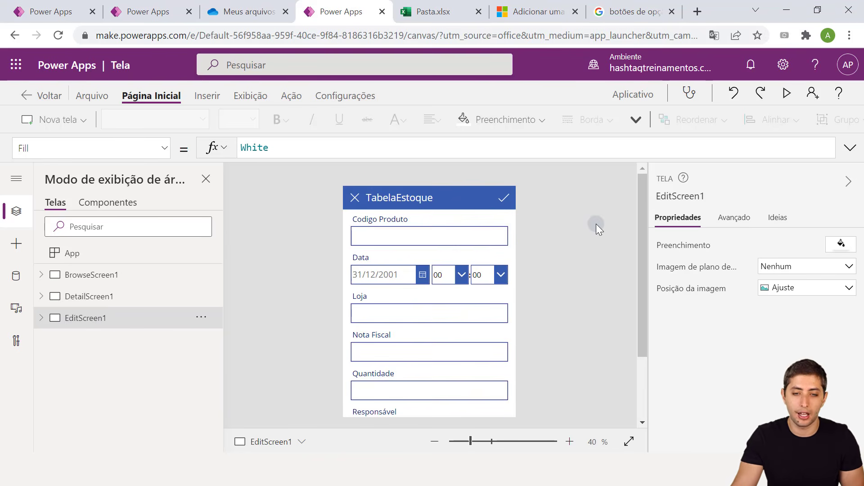
drag(637, 244, 571, 234)
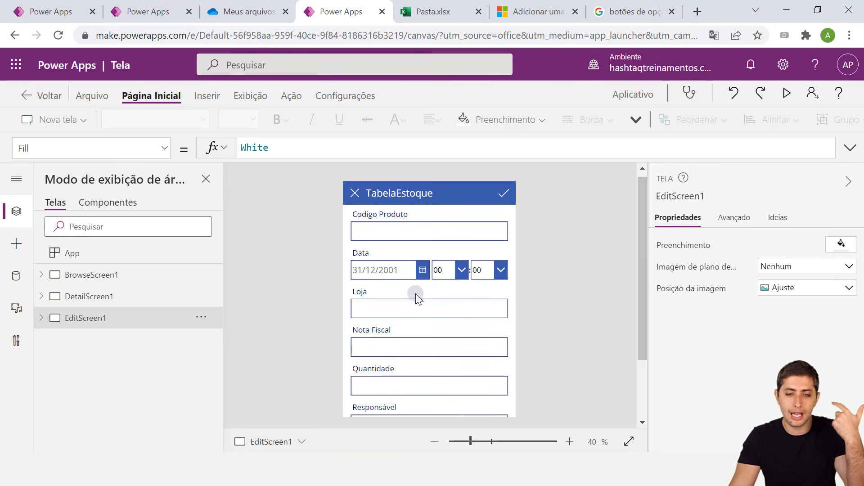
Review DetailScreen1 and EditScreen1 once more, ending back on BrowseScreen1
click(95, 298)
click(115, 275)
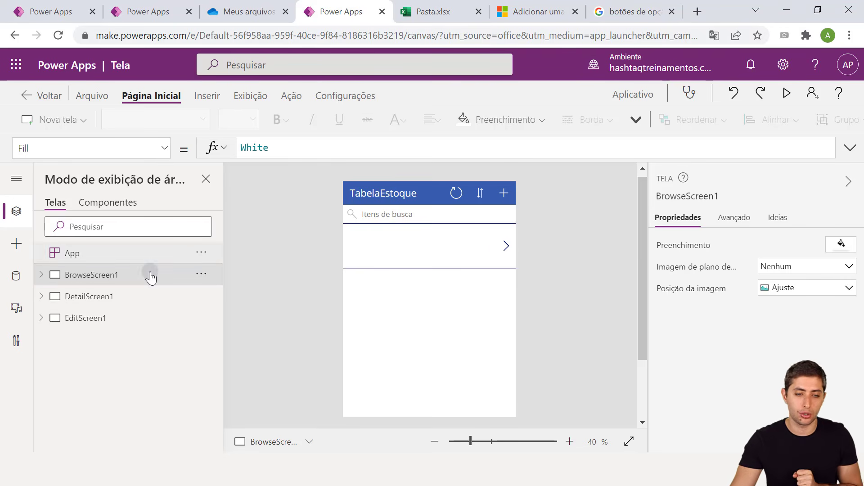
click(109, 299)
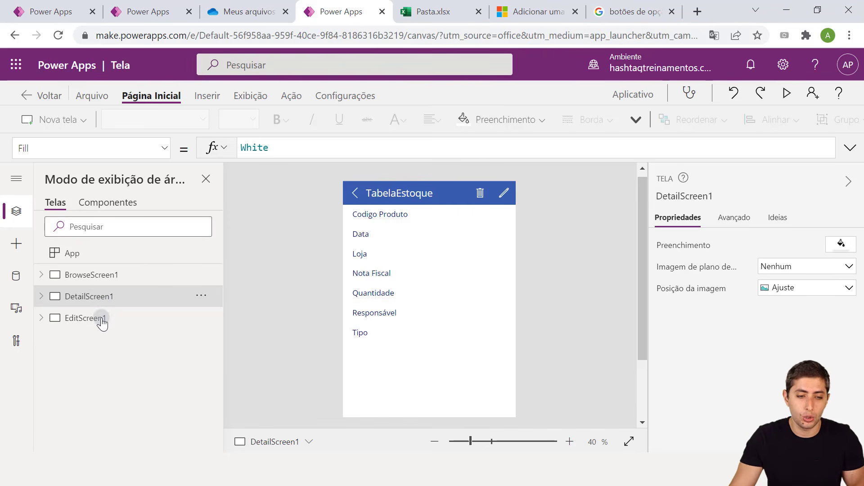
click(88, 325)
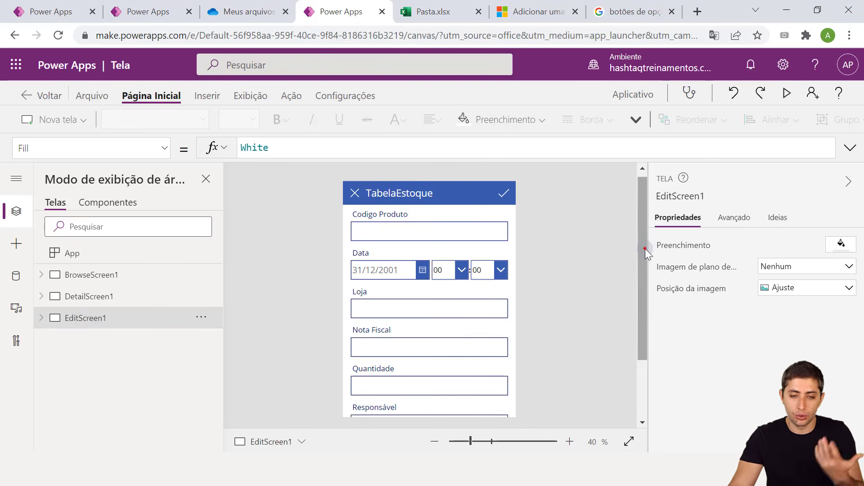
mouse_move(645, 248)
mouse_down()
mouse_move(638, 276)
mouse_move(642, 260)
mouse_up()
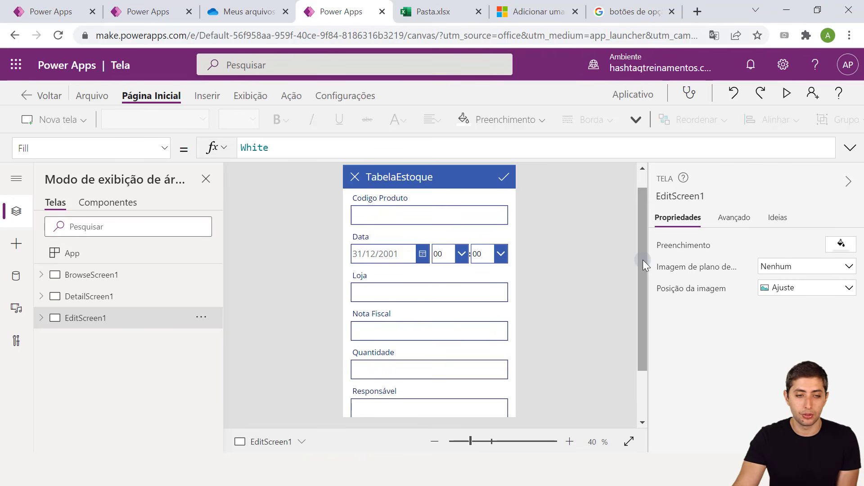
click(99, 275)
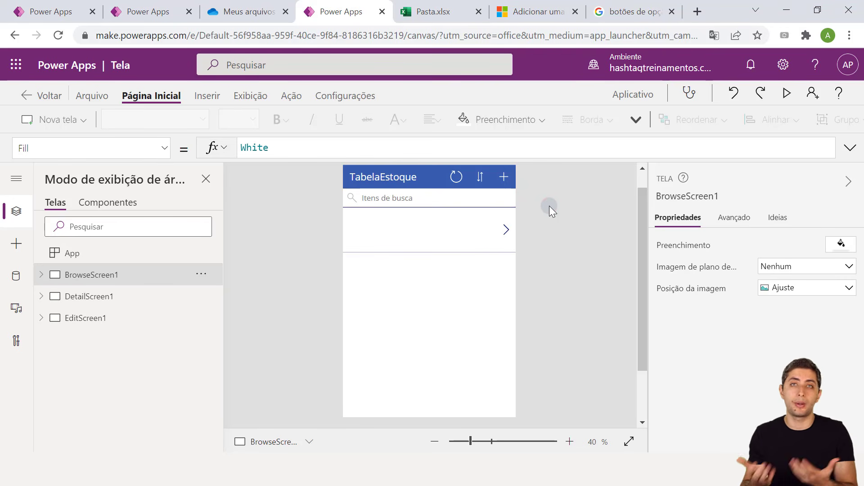
In preview, start a new item with Codigo Produto HL1001 and date 09/03/2022
click(786, 94)
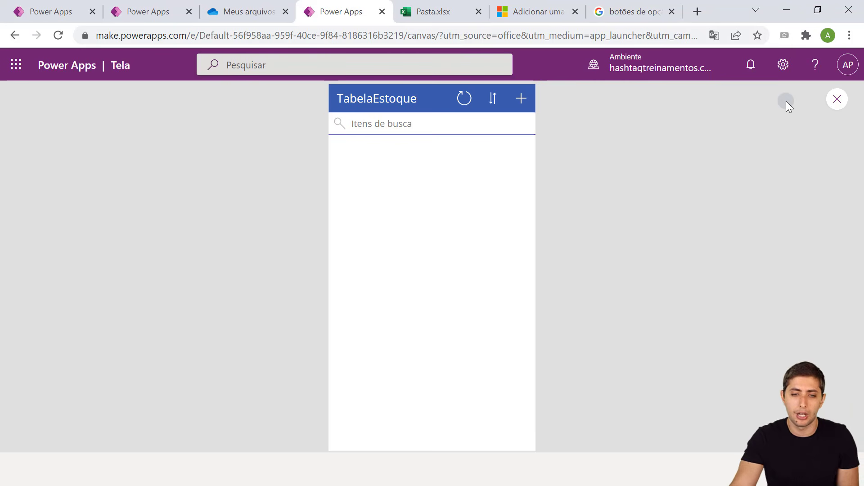
click(521, 103)
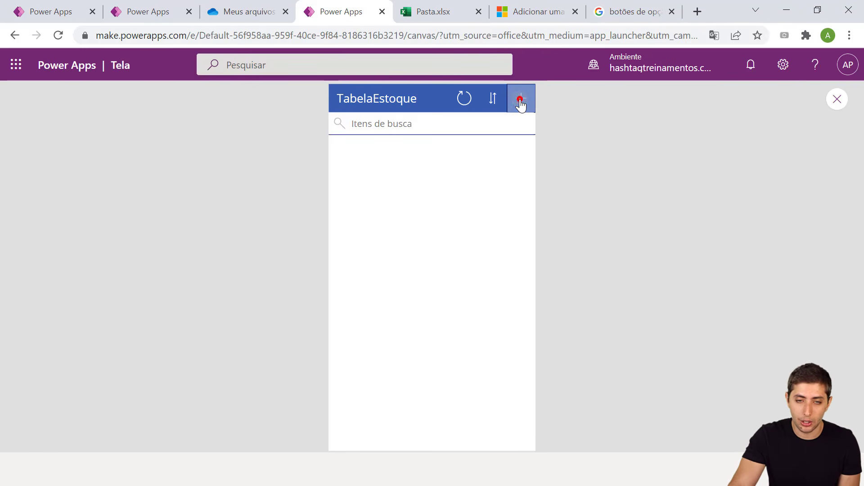
click(444, 150)
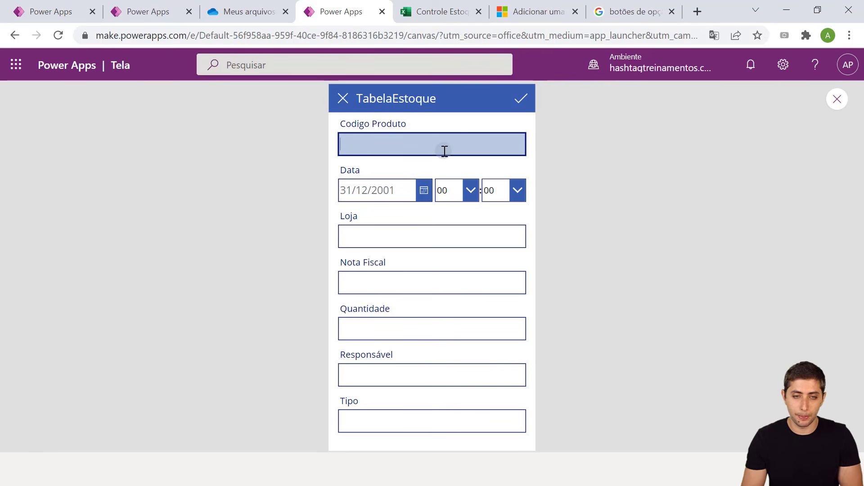
text(HL1001)
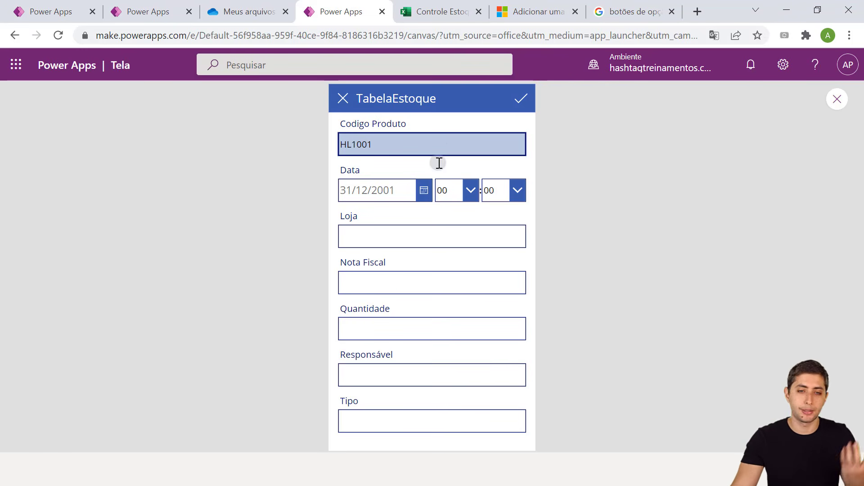
click(423, 194)
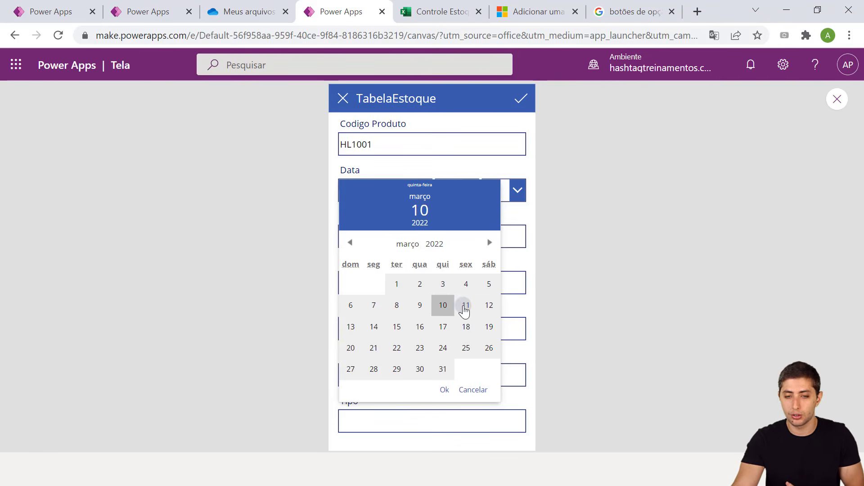
click(418, 306)
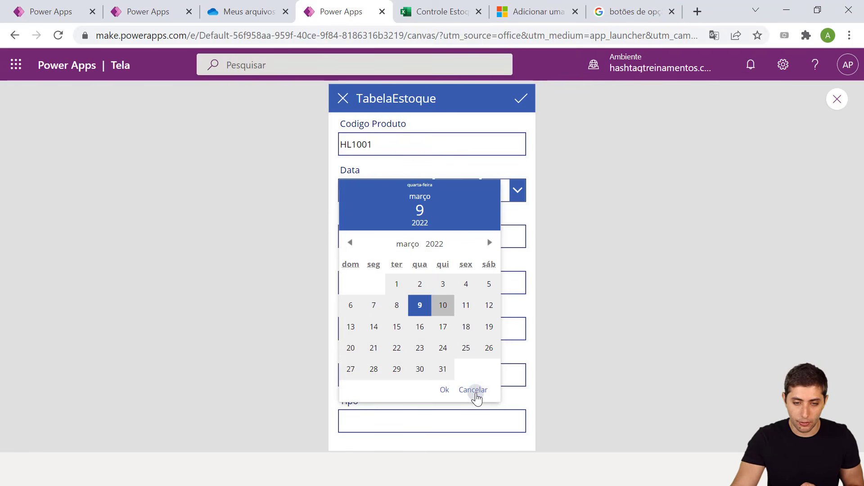
click(443, 390)
Enter Loja Rio de Janeiro, Nota Fiscal 25765, quantity 2, the responsible person's name, Tipo Entrada, and submit
click(376, 238)
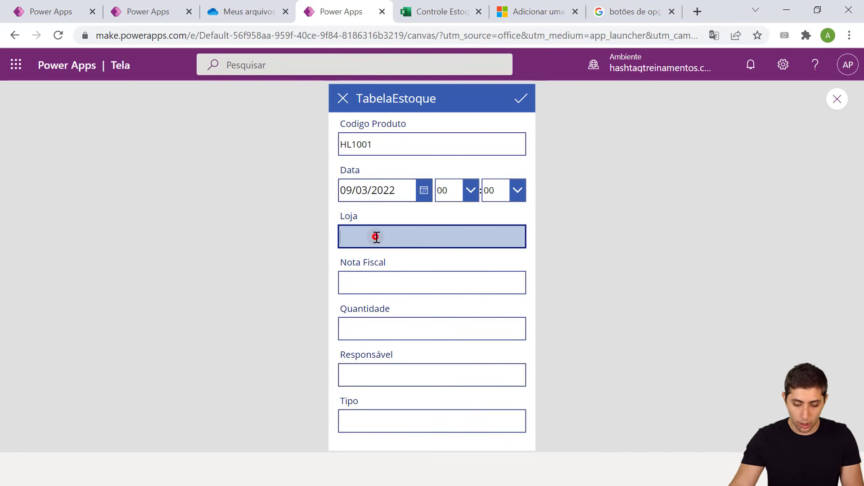
text(rIO D)
key(BackSpace)
key(BackSpace)
key(BackSpace)
key(BackSpace)
key(BackSpace)
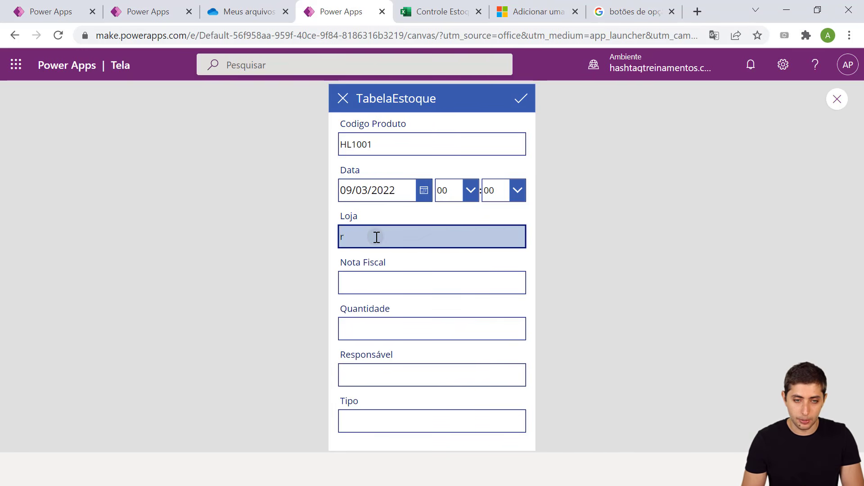
text(Rio de Janeiro)
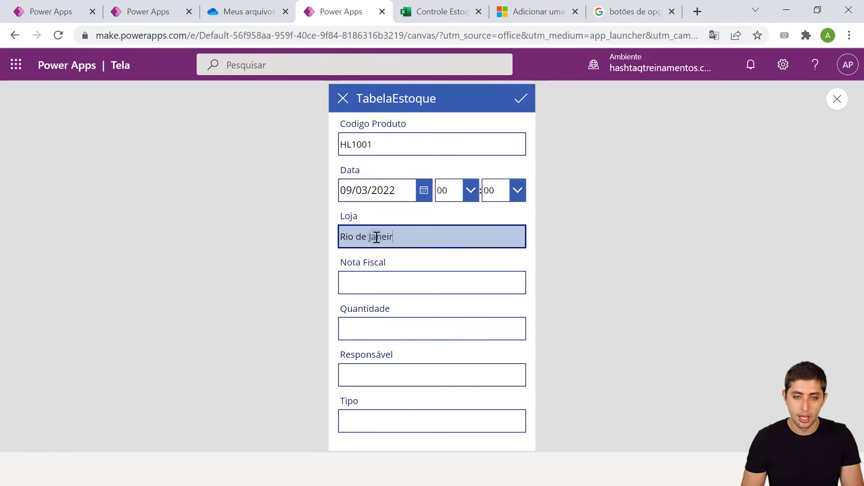
key(Tab)
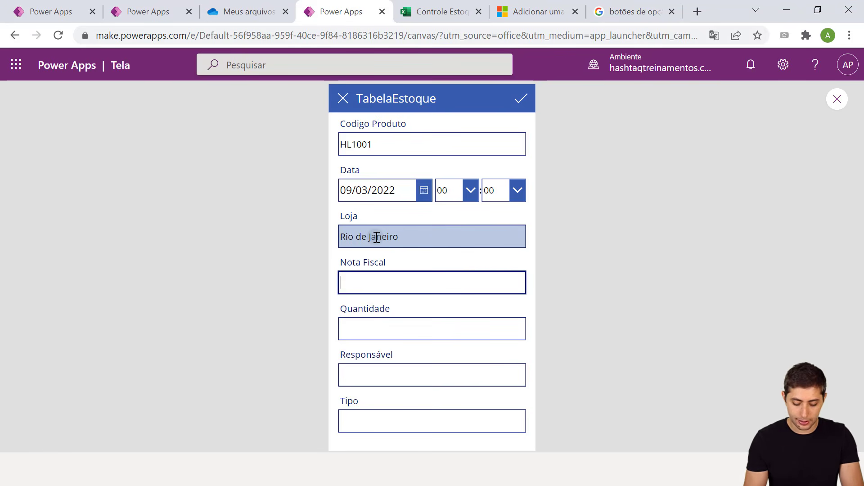
text(25765)
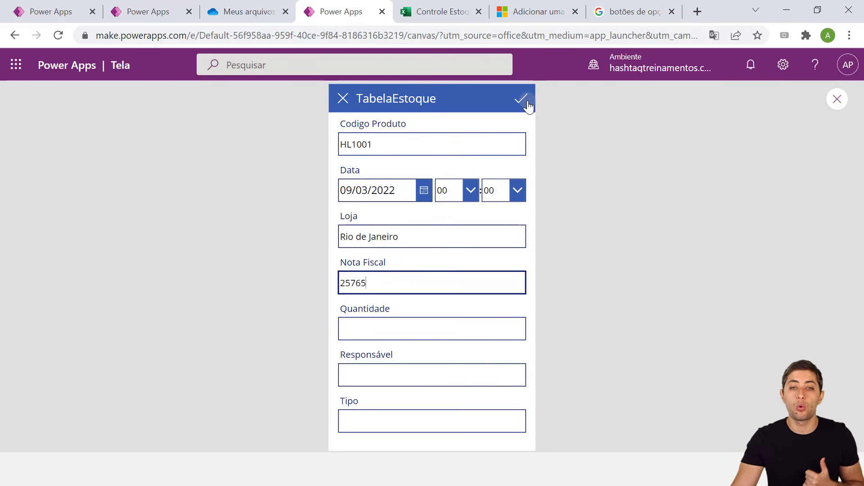
click(416, 323)
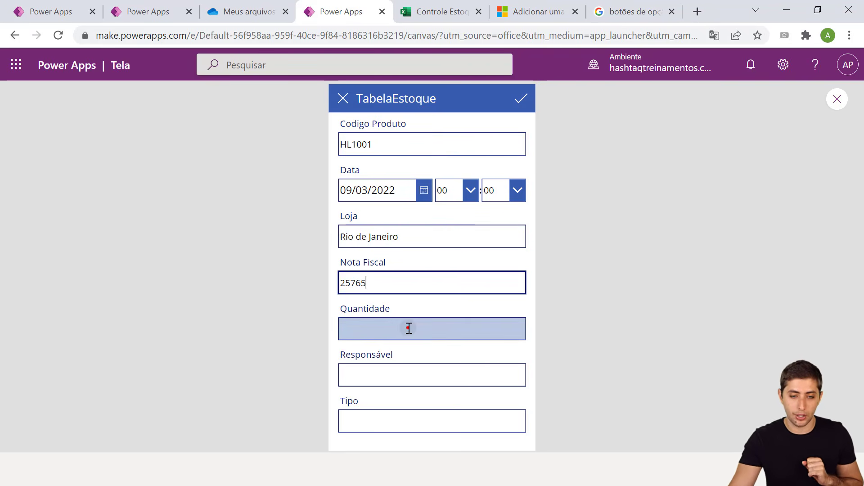
text(2)
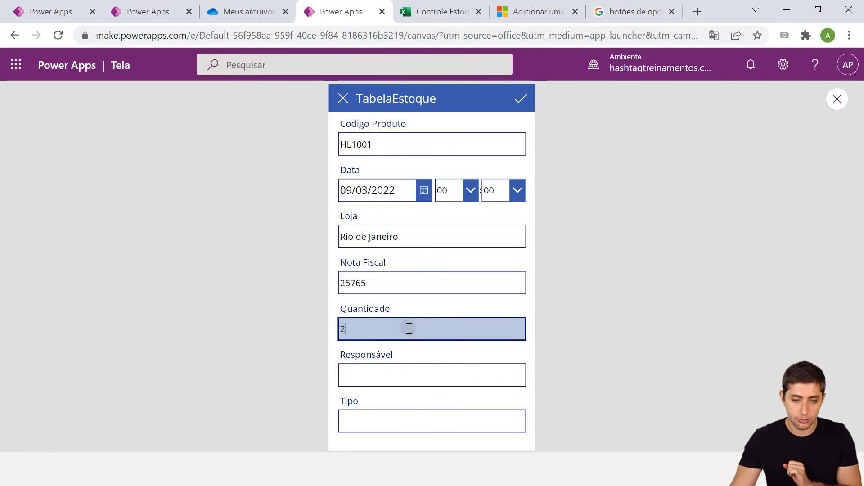
click(392, 377)
text(Gabrie)
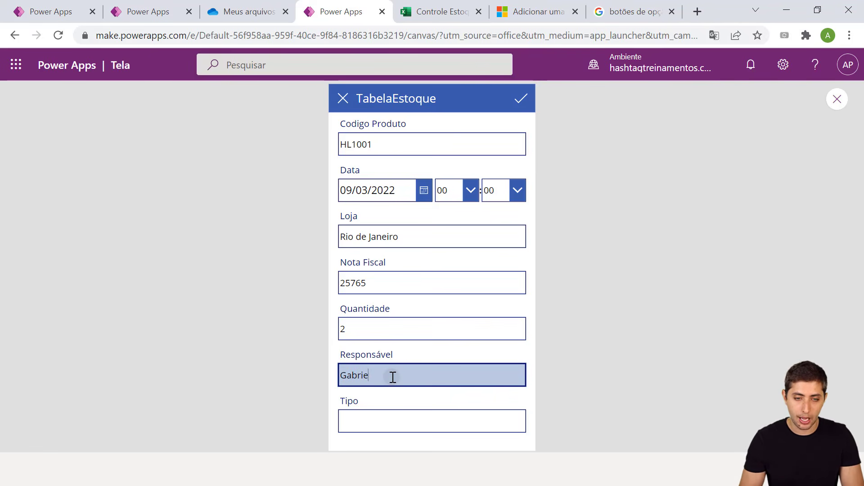
text(l)
key(Tab)
text(E)
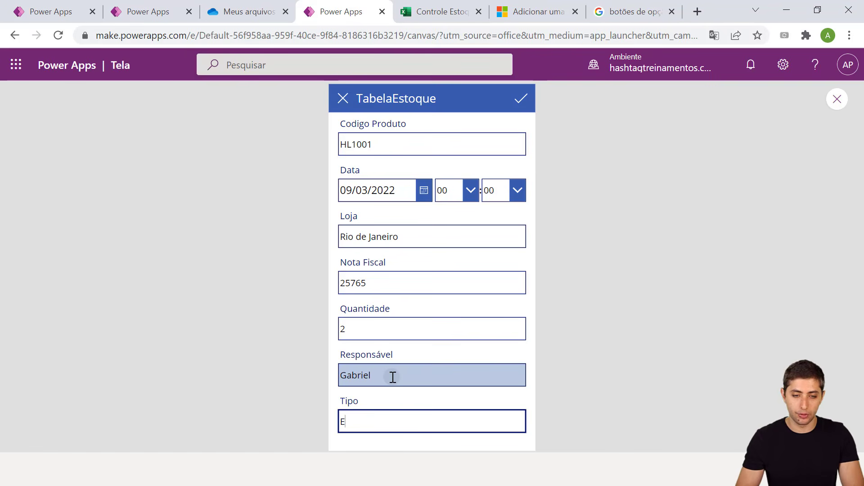
text(ntrada)
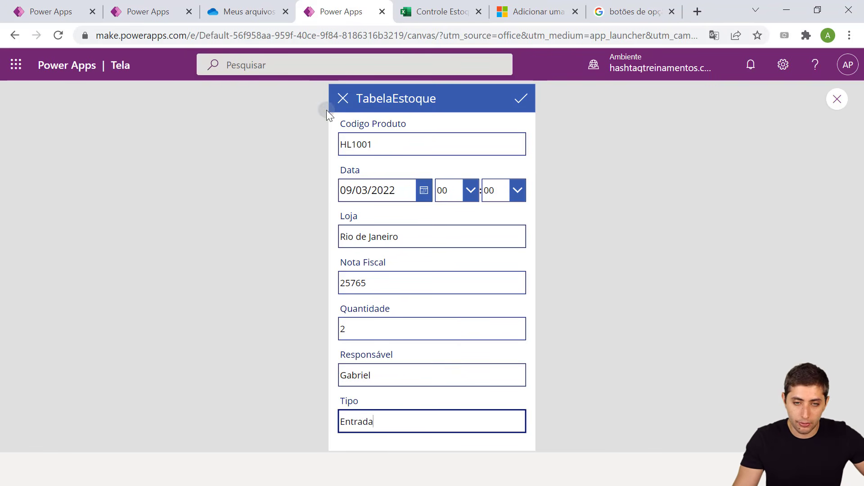
click(522, 96)
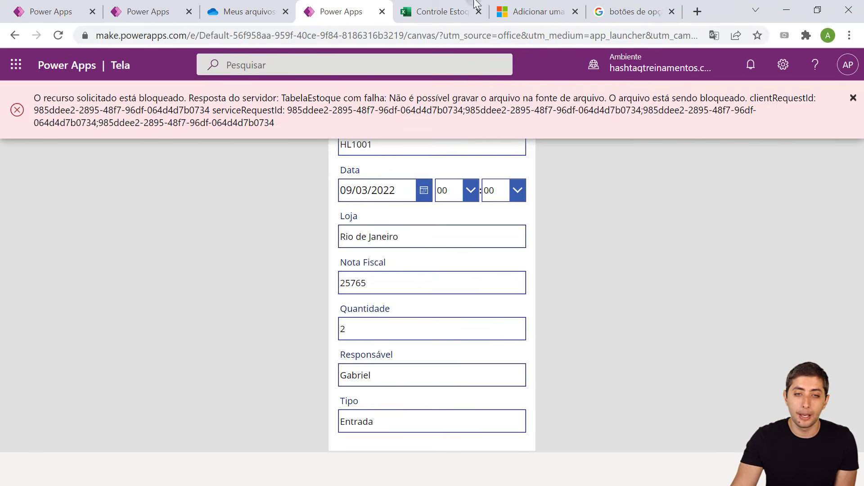
Close the Controle Estoque Excel Online tab that locked the file and return to the app preview
click(445, 7)
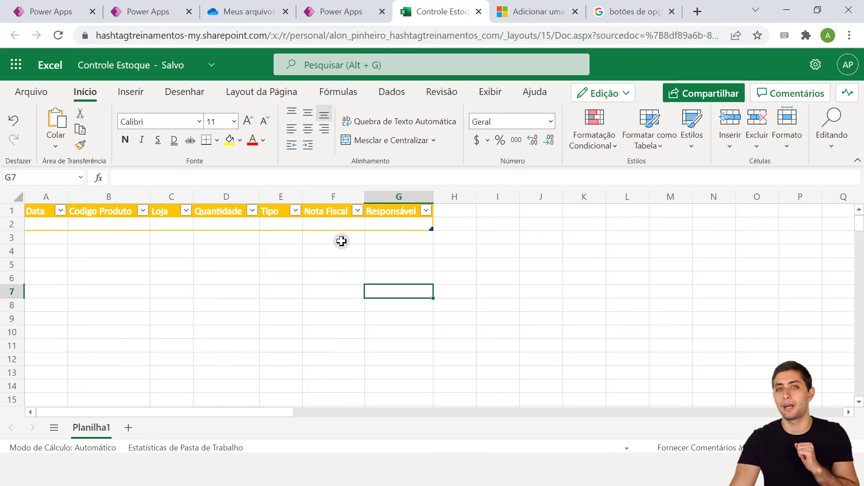
click(480, 11)
click(356, 12)
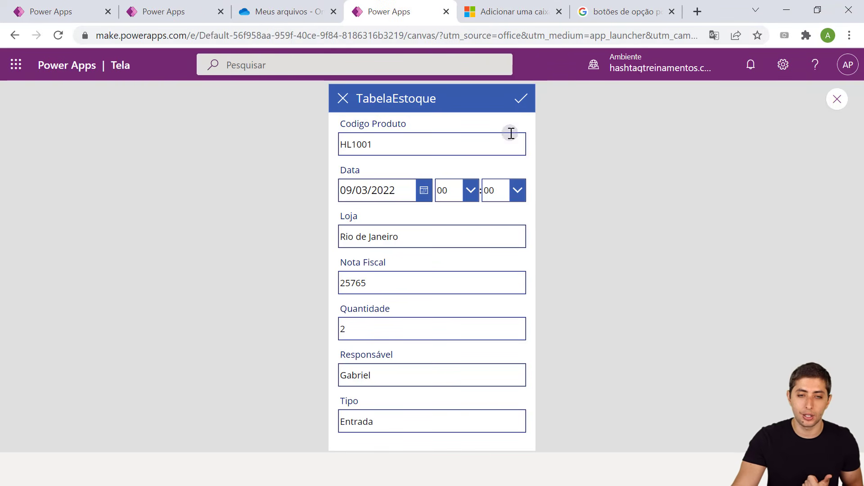
Resubmit the HL1001 record, view its details, then go back to the browse list
click(521, 99)
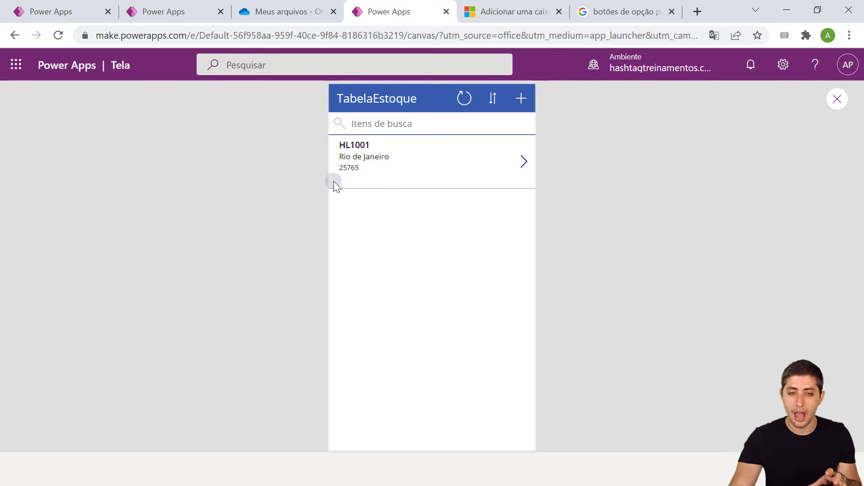
click(526, 165)
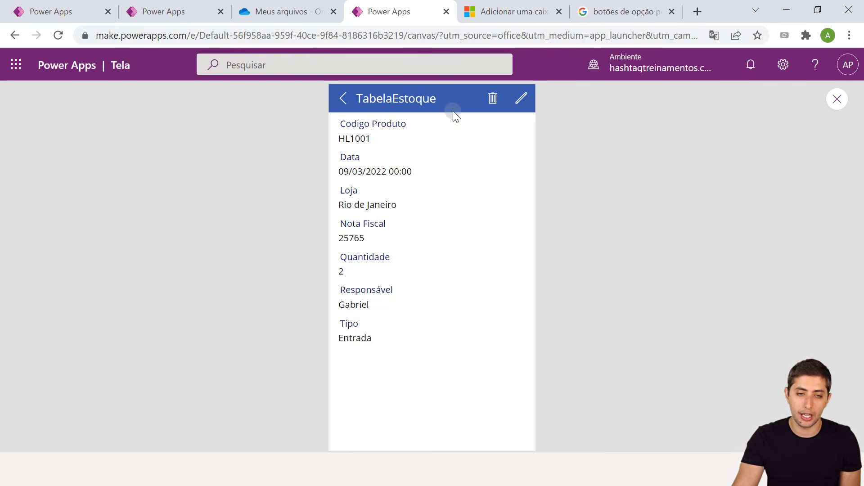
click(341, 96)
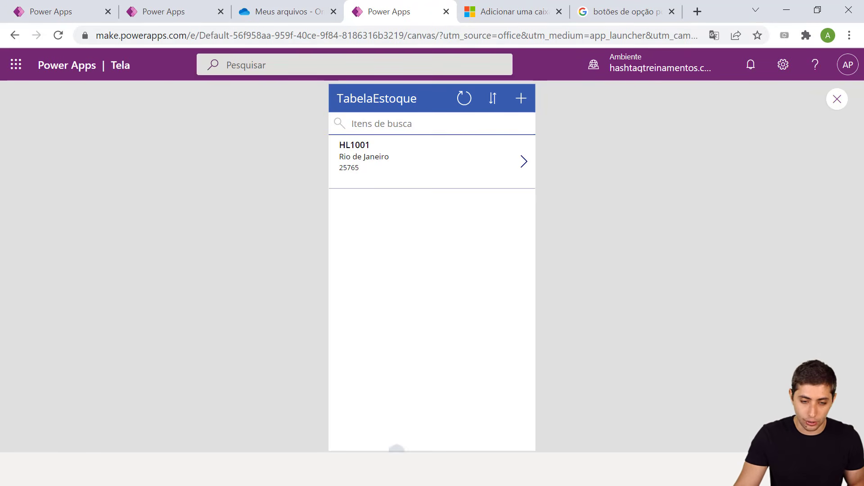
Open Controle Estoque.xlsx from the synced OneDrive folder in desktop Excel
click(318, 6)
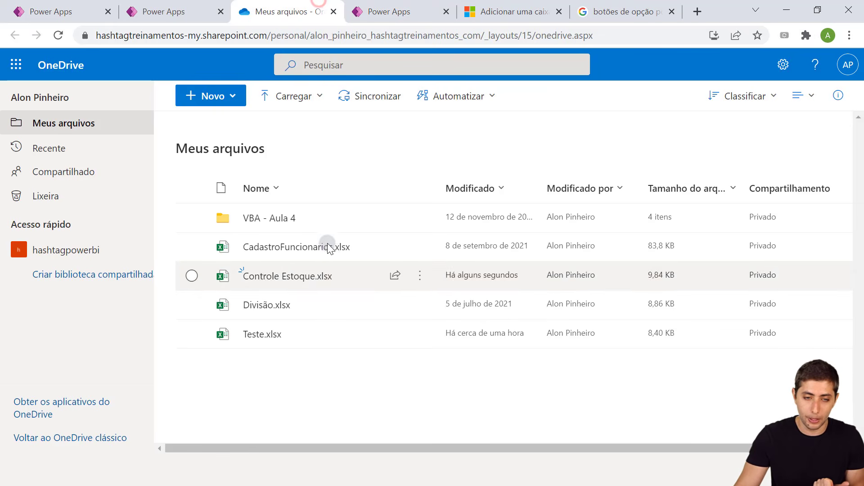
drag(457, 275, 503, 275)
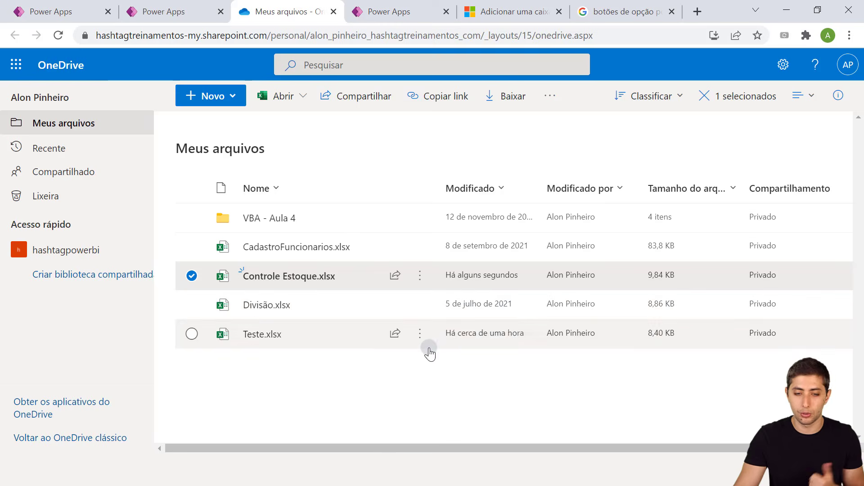
click(404, 470)
click(293, 320)
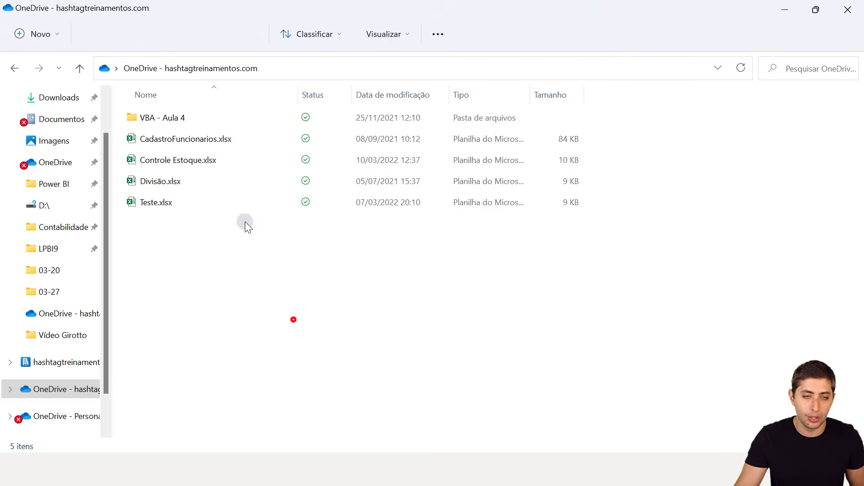
click(212, 161)
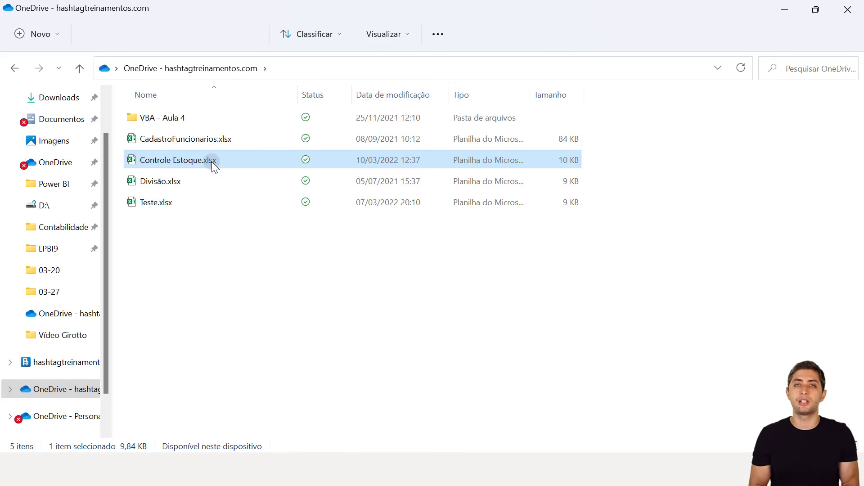
double_click(212, 161)
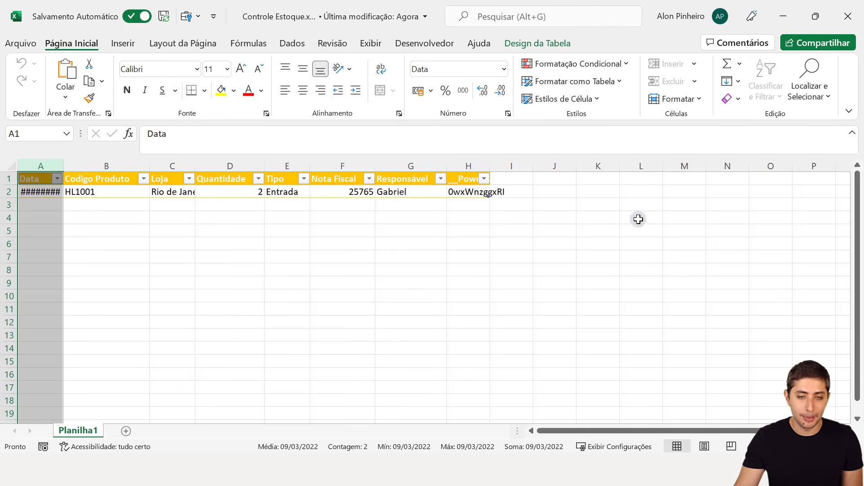
AutoFit columns A, C and H to show the full dates, Rio de Janeiro and __PowerAppsId__
click(409, 234)
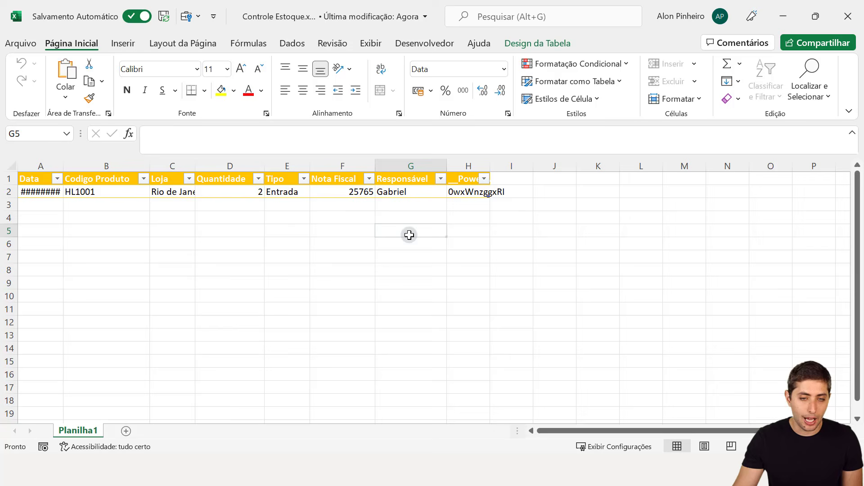
double_click(63, 162)
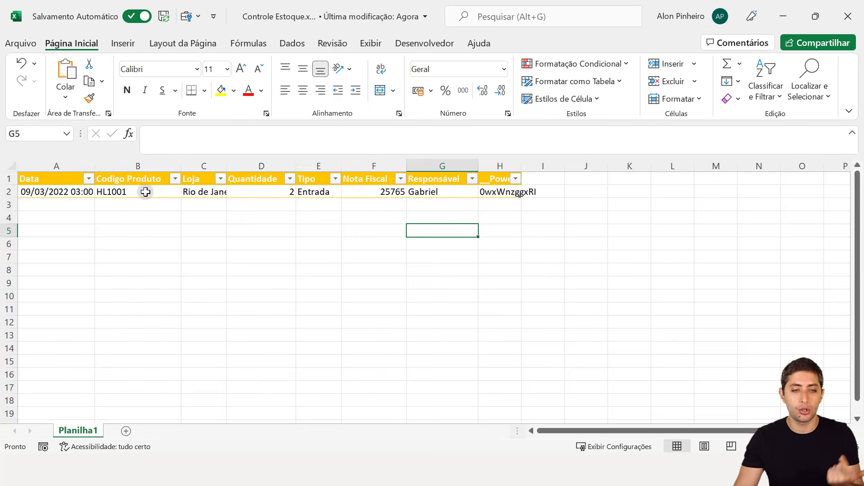
double_click(226, 167)
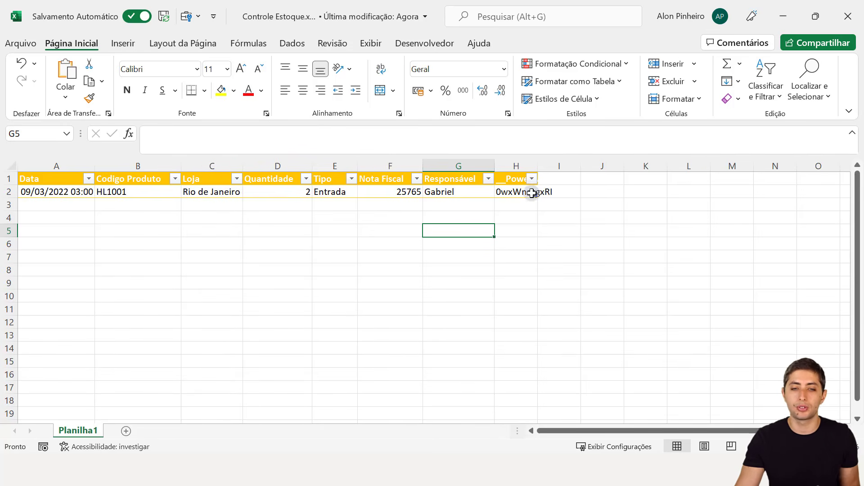
double_click(541, 167)
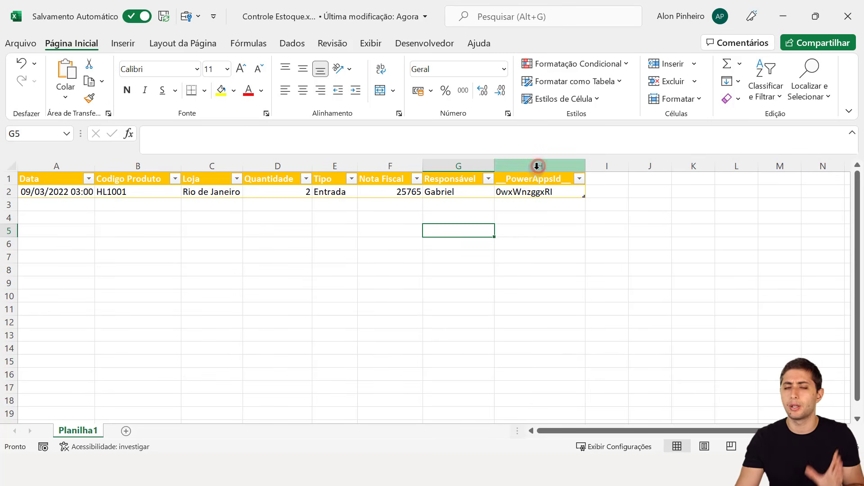
Check the PowerAppsId value in H2 and the date in A2, then close Excel
click(520, 187)
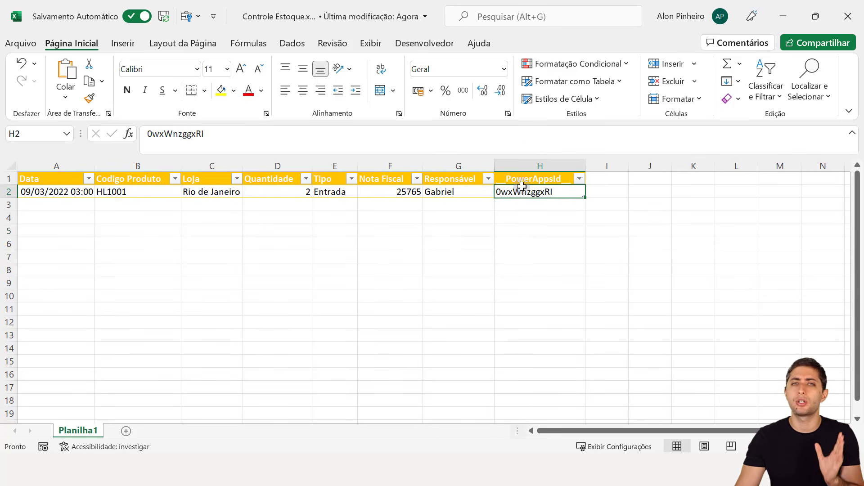
click(74, 189)
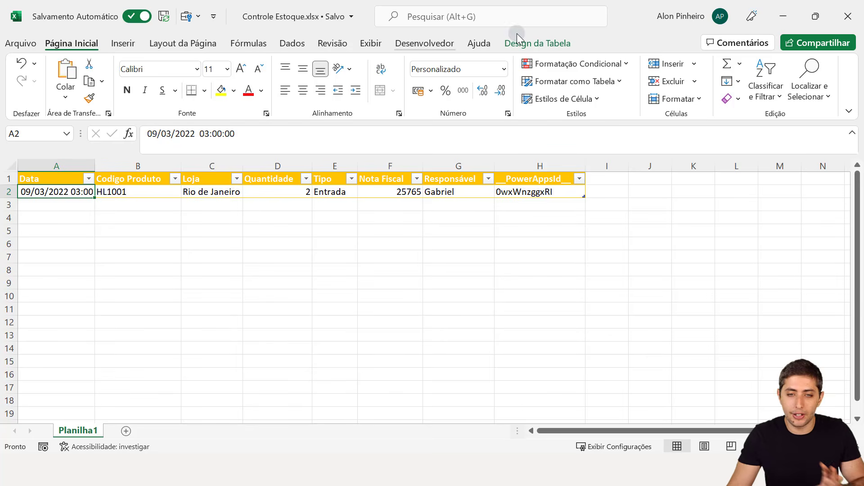
click(848, 16)
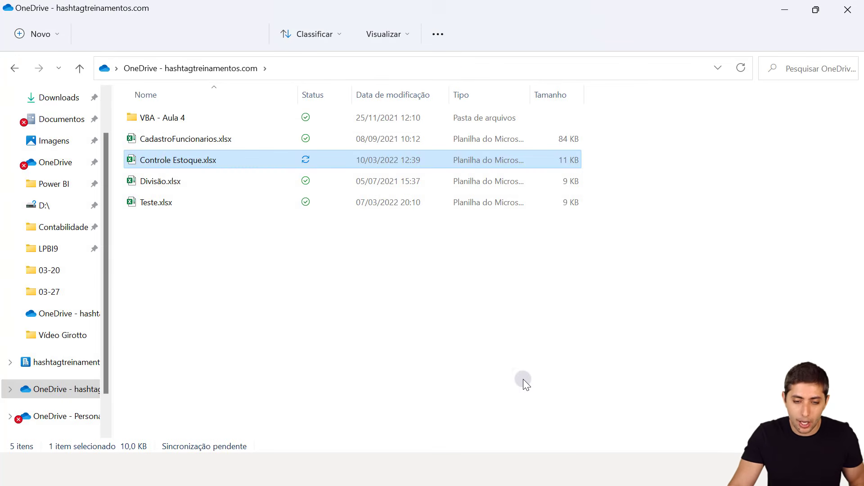
Return to Power Apps, exit the app preview, dismiss the tip and show EditScreen1
click(457, 469)
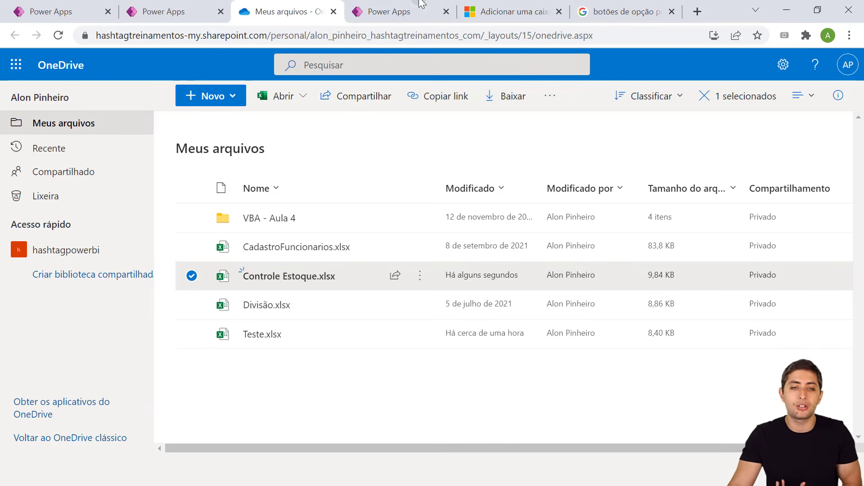
click(400, 9)
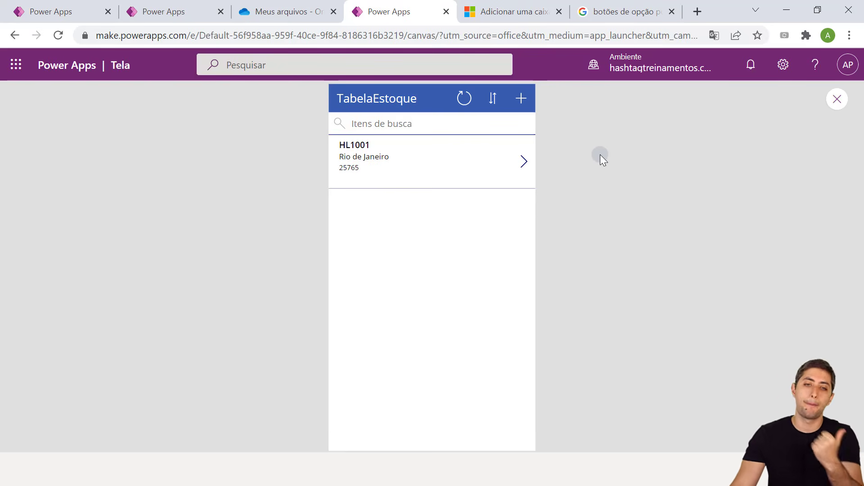
click(834, 99)
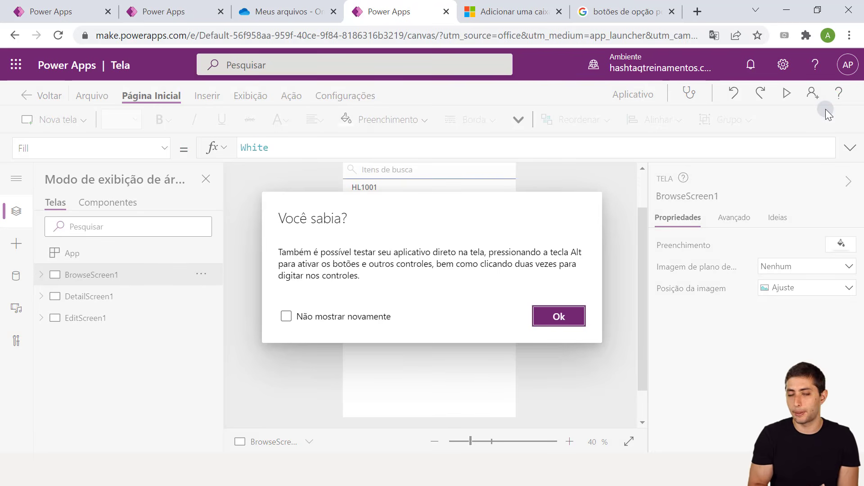
click(560, 320)
scroll(560, 318, down, 2)
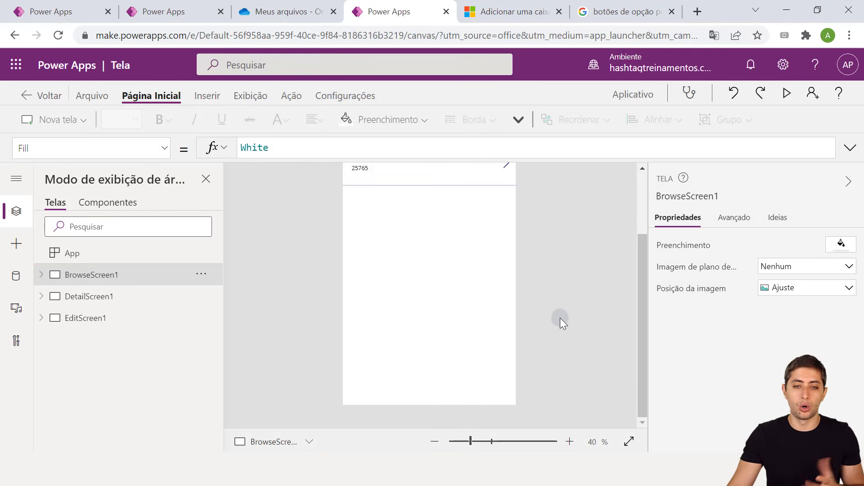
click(109, 318)
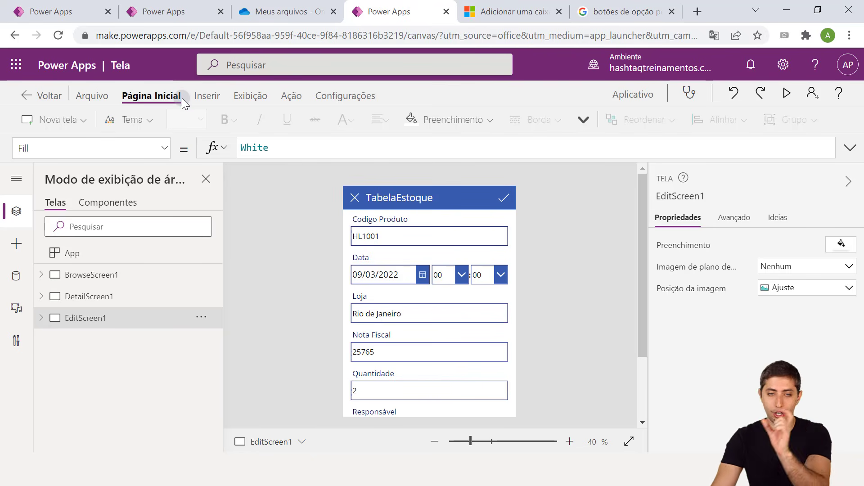
Apply the dark Aqua theme from the Tema gallery on the Página Inicial tab
click(202, 97)
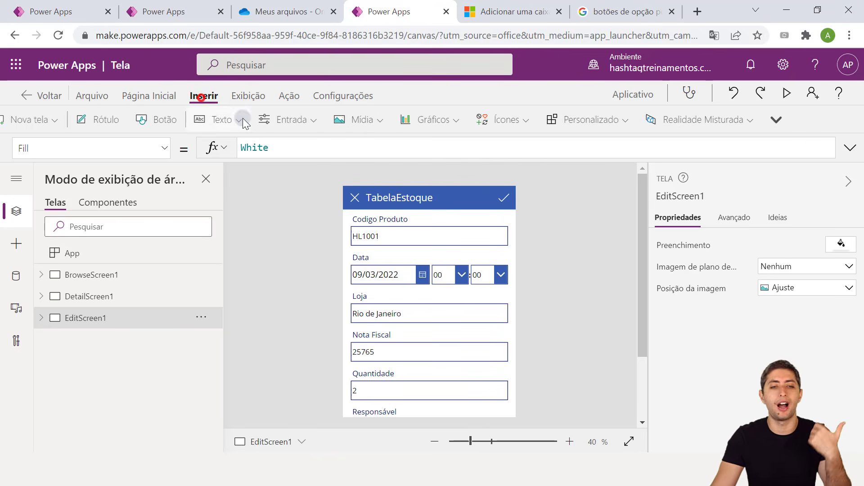
click(137, 98)
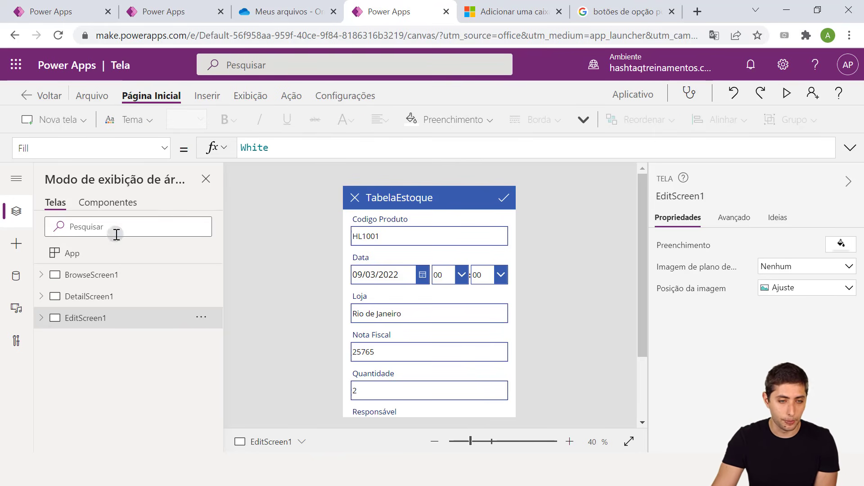
click(130, 121)
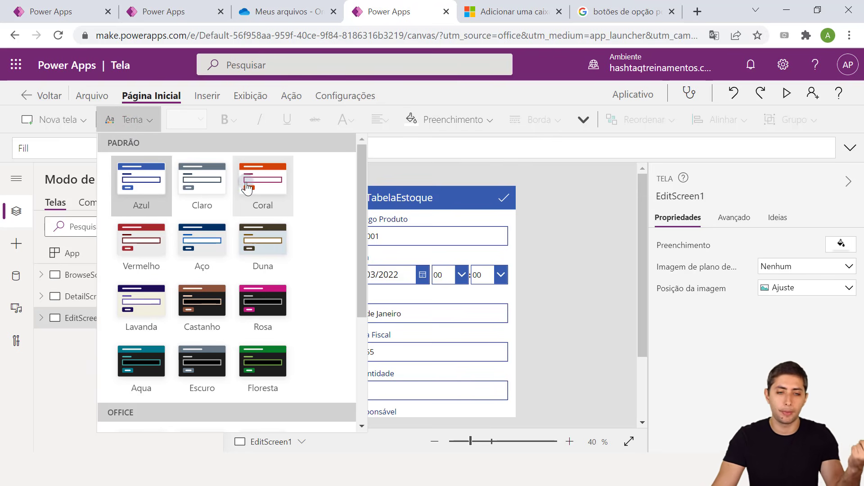
scroll(250, 214, down, 2)
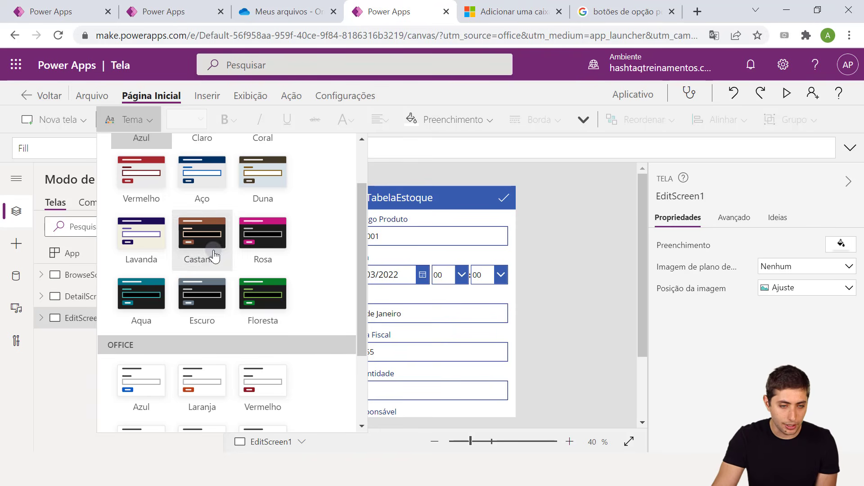
click(139, 309)
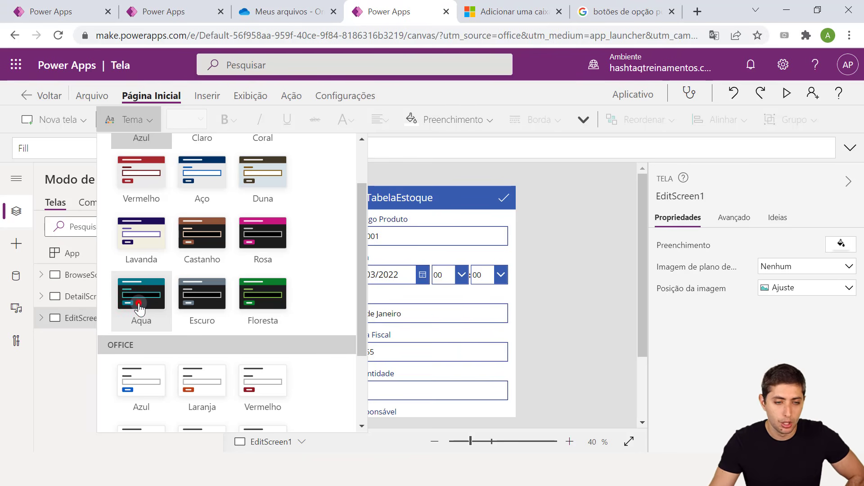
click(139, 309)
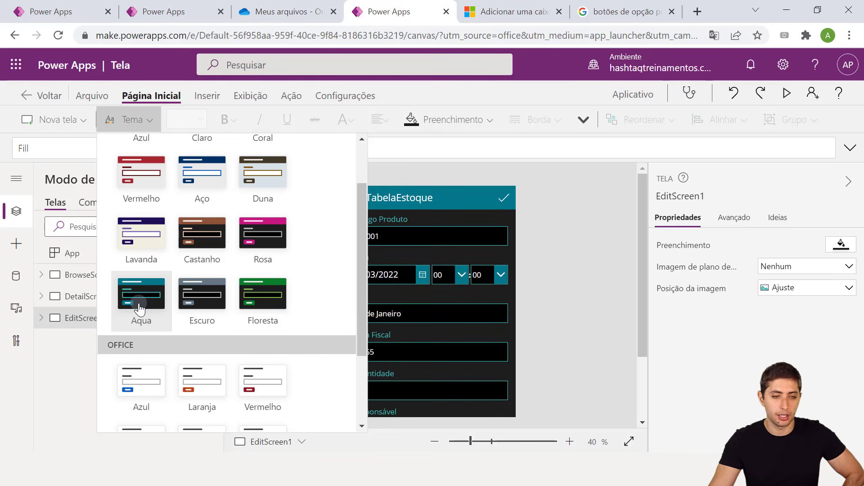
scroll(239, 288, down, 2)
click(239, 290)
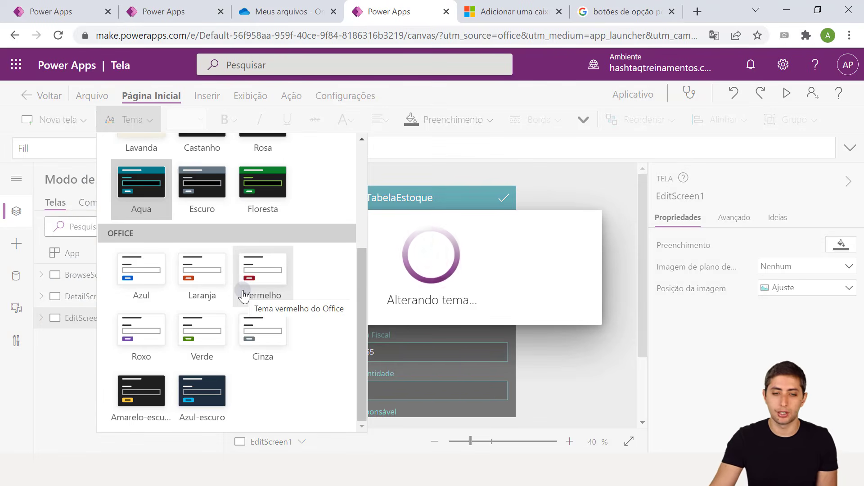
click(614, 384)
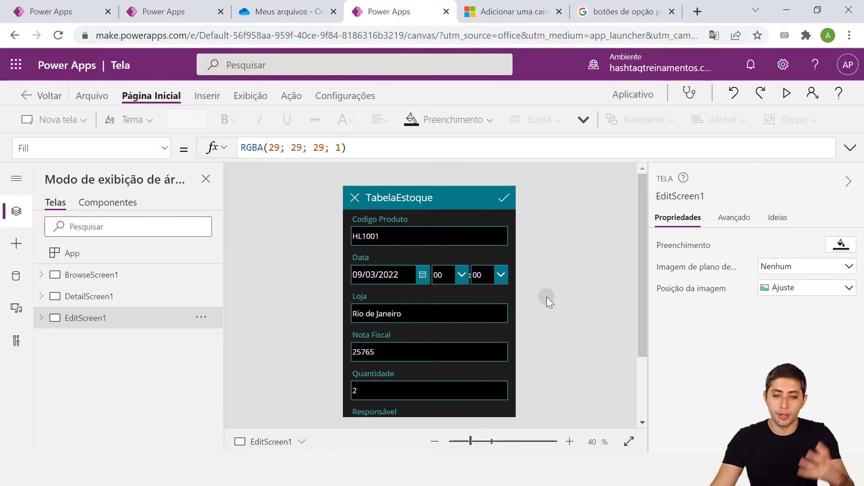
Expand EditScreen1 in the tree view and select EditForm1 to show its TabelaEstoque properties
scroll(550, 296, down, 2)
scroll(550, 296, up, 2)
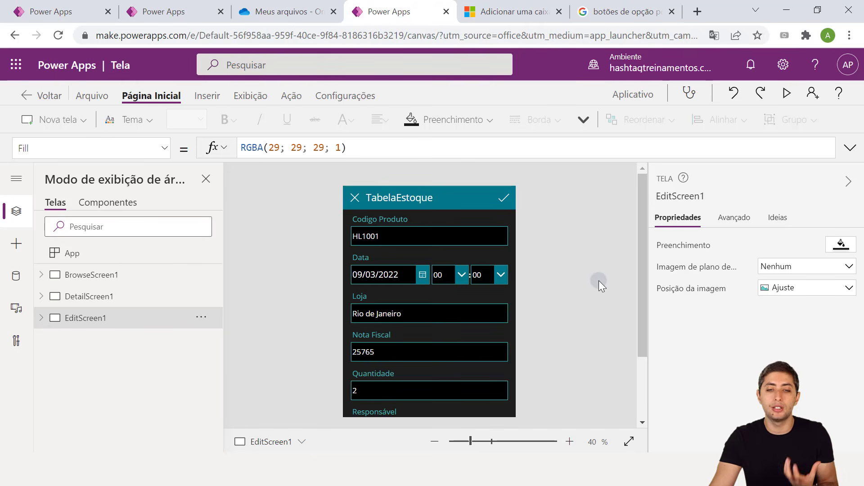
drag(645, 283, 626, 344)
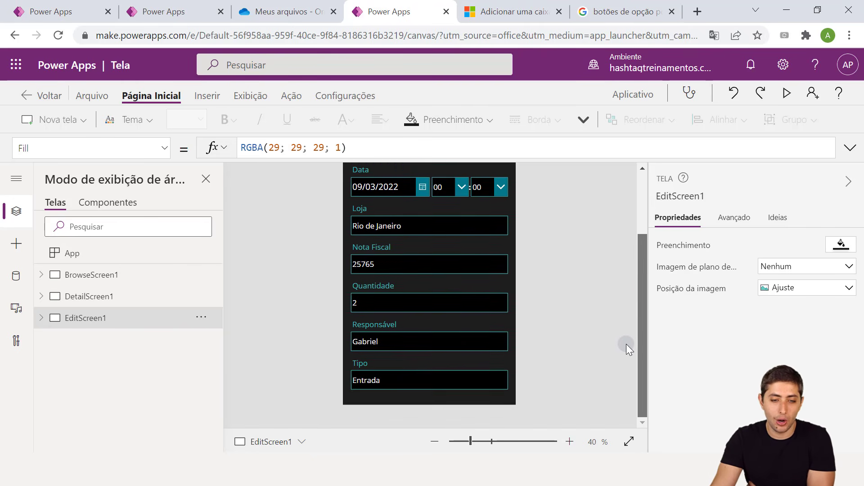
scroll(625, 344, up, 3)
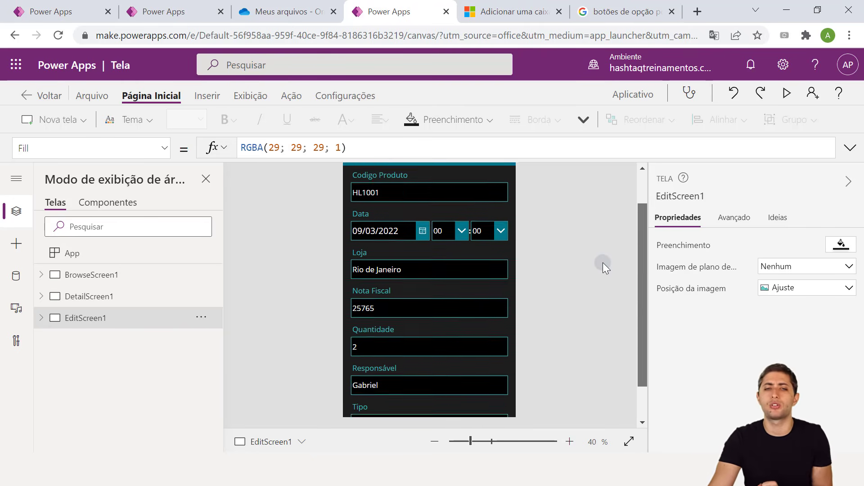
scroll(605, 267, up, 1)
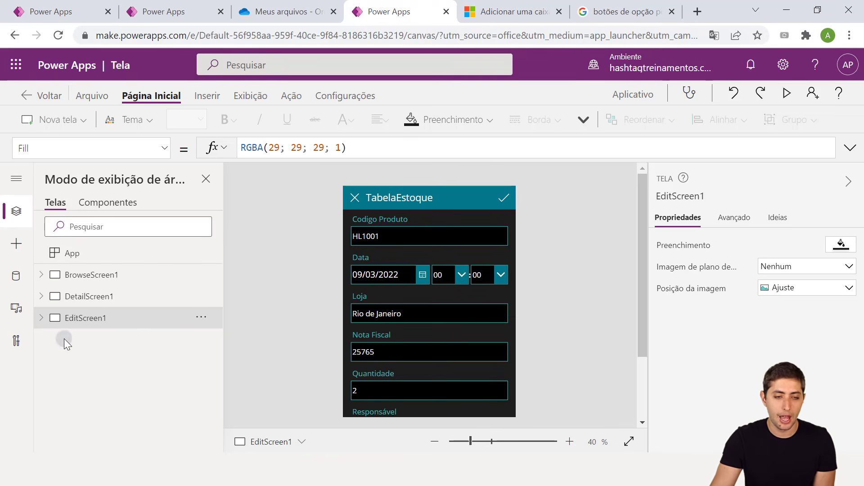
click(63, 275)
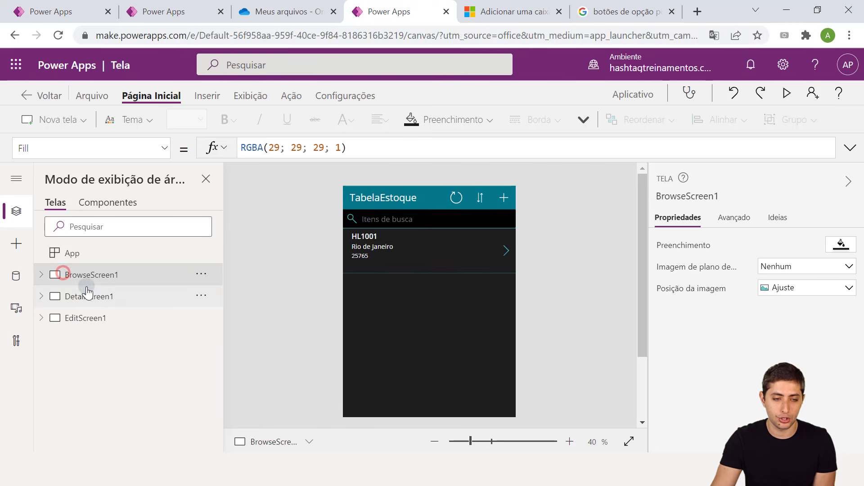
click(85, 297)
click(93, 318)
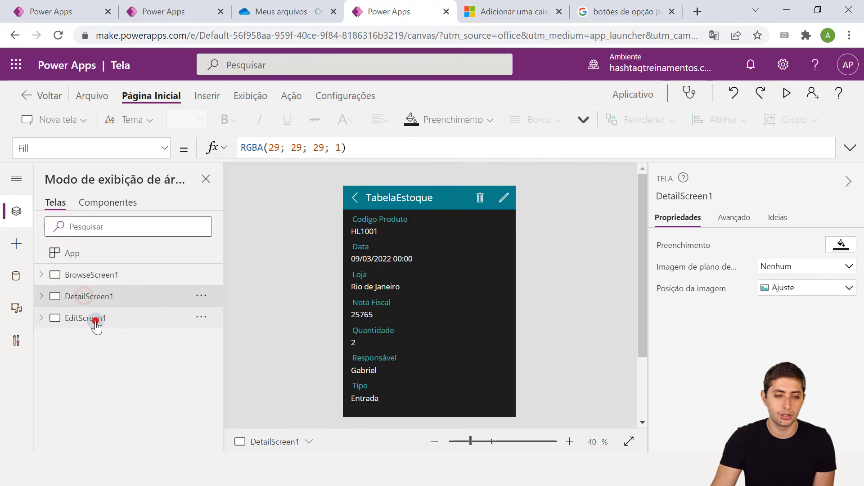
click(43, 318)
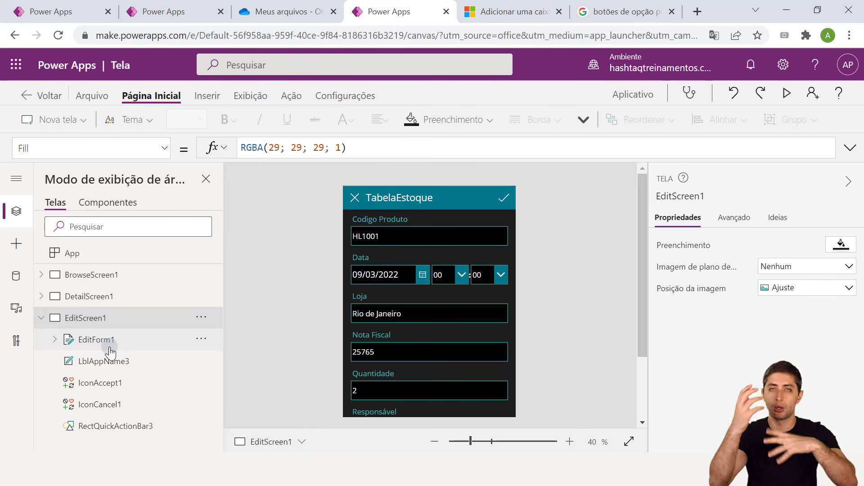
click(95, 341)
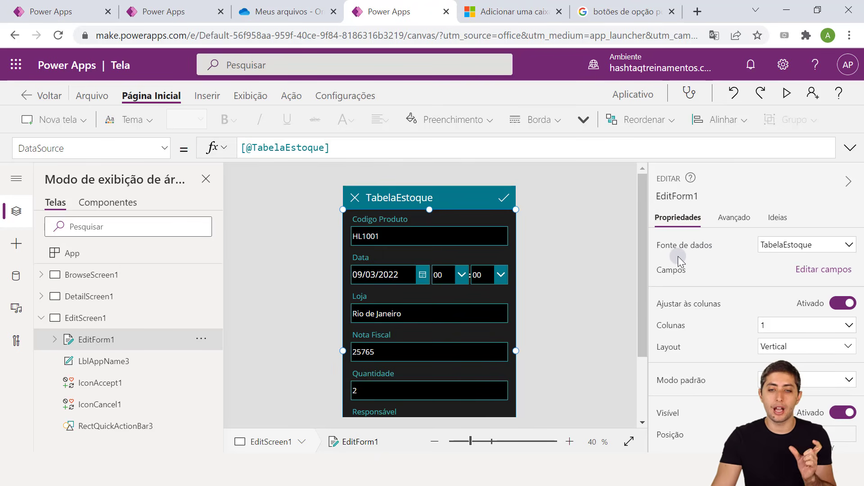
In Editar campos, move Responsável to sit directly below Codigo Produto
mouse_move(651, 260)
mouse_down()
mouse_move(739, 280)
mouse_move(858, 277)
mouse_up()
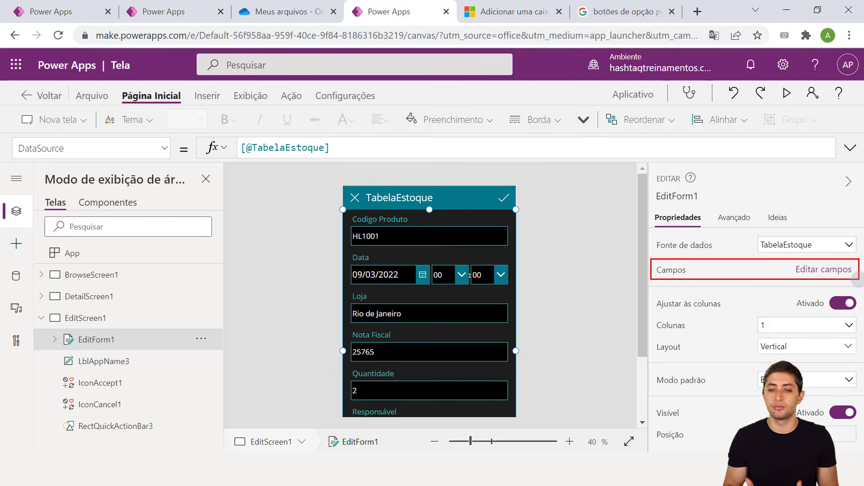
click(815, 275)
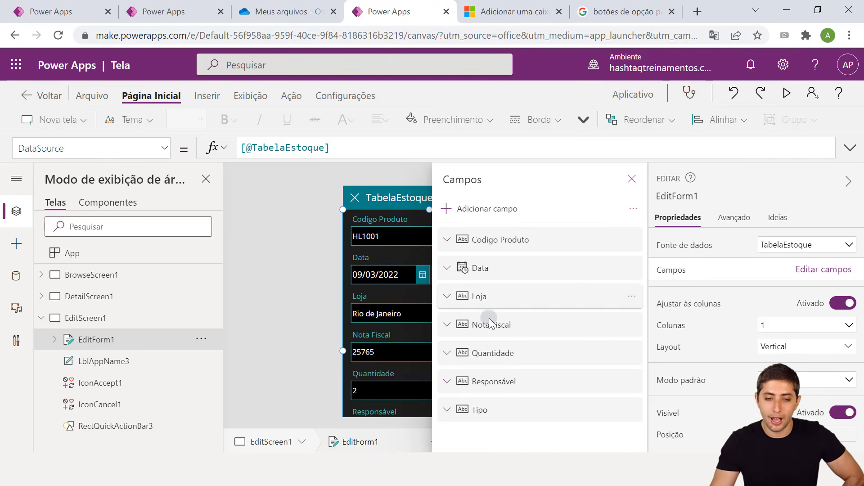
drag(496, 381, 495, 269)
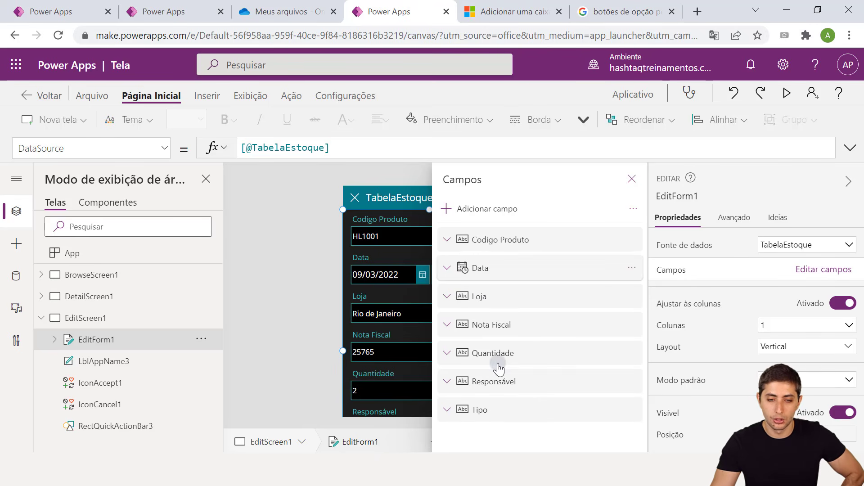
drag(497, 381, 492, 258)
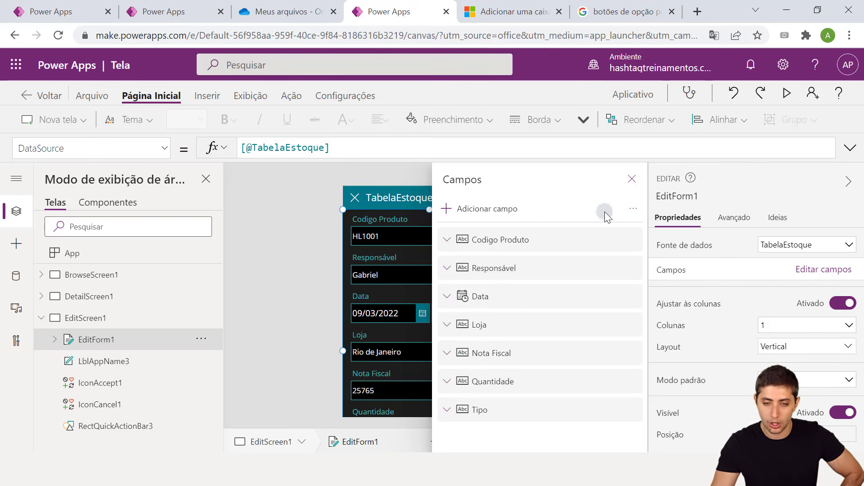
click(633, 178)
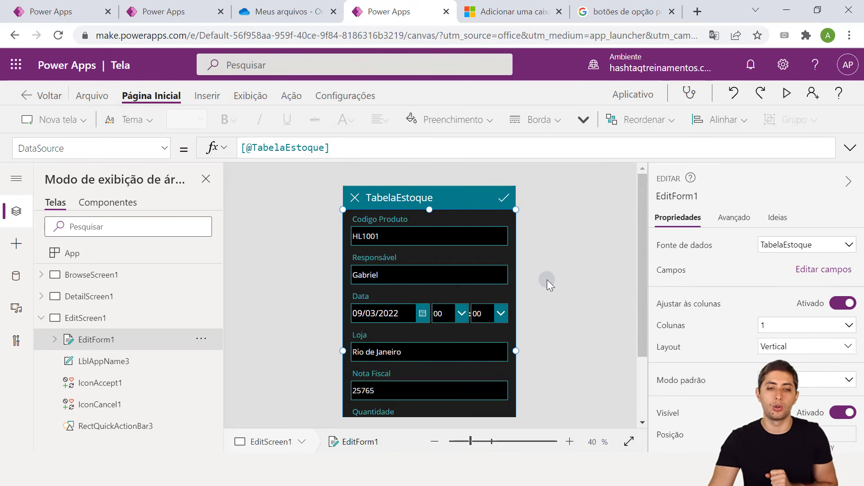
scroll(547, 279, down, 3)
scroll(547, 280, up, 3)
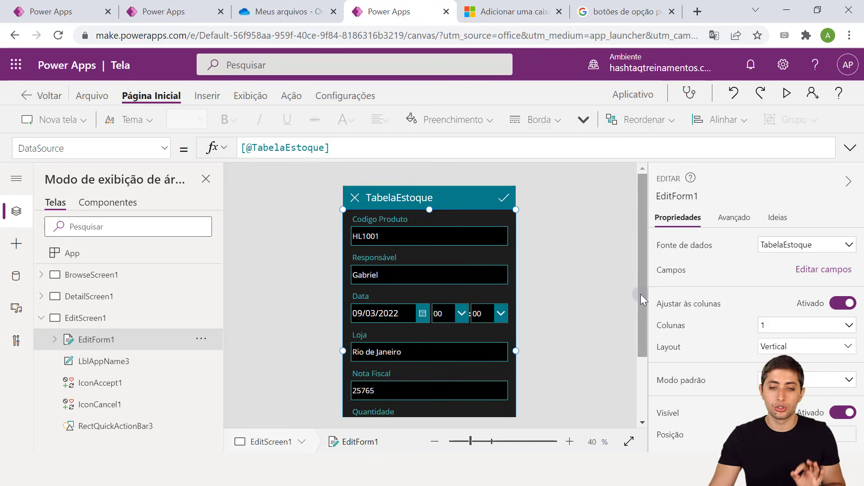
drag(641, 294, 645, 311)
Select the date picker inside the Data field's card
click(605, 309)
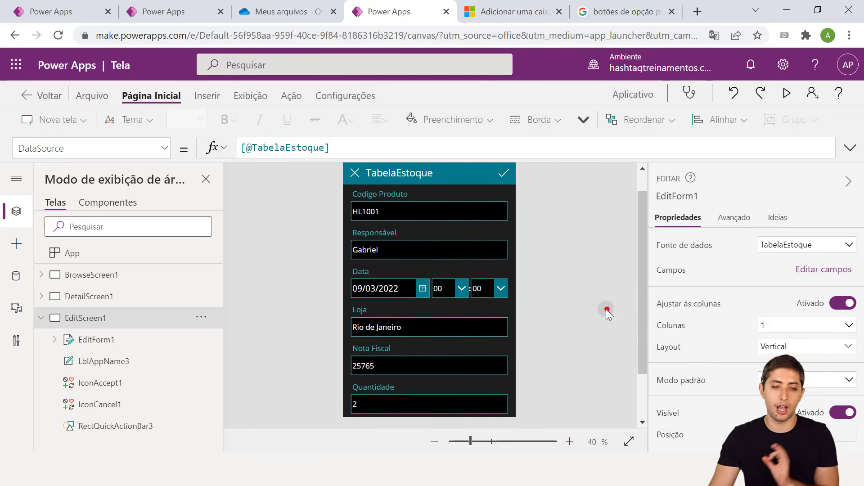
click(406, 290)
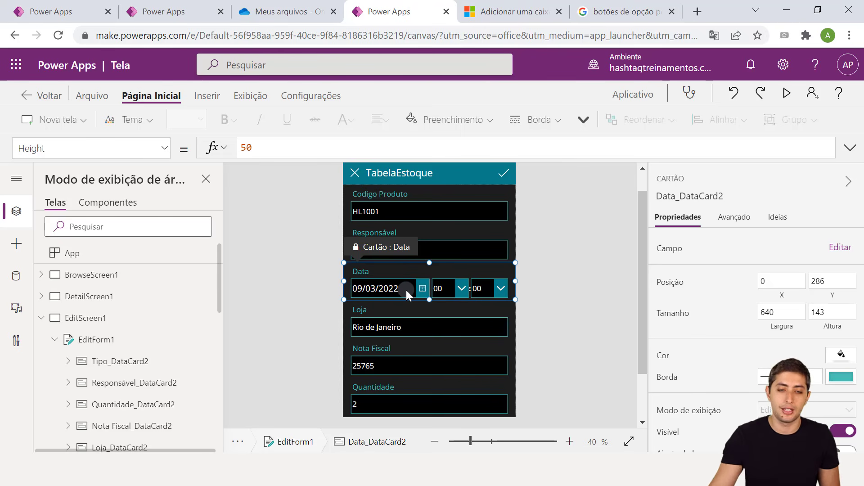
click(307, 286)
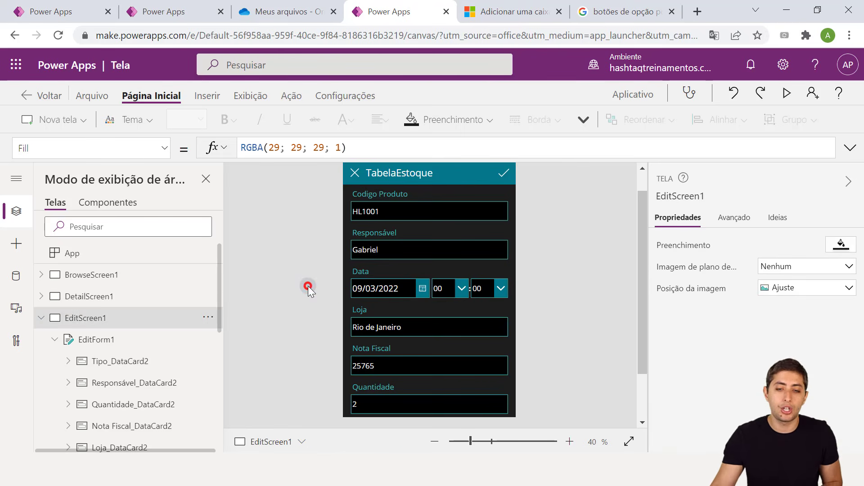
click(398, 290)
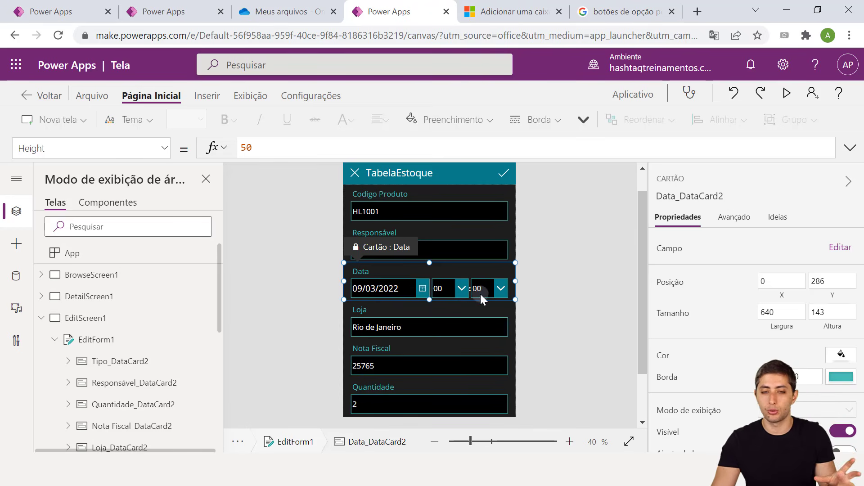
click(381, 288)
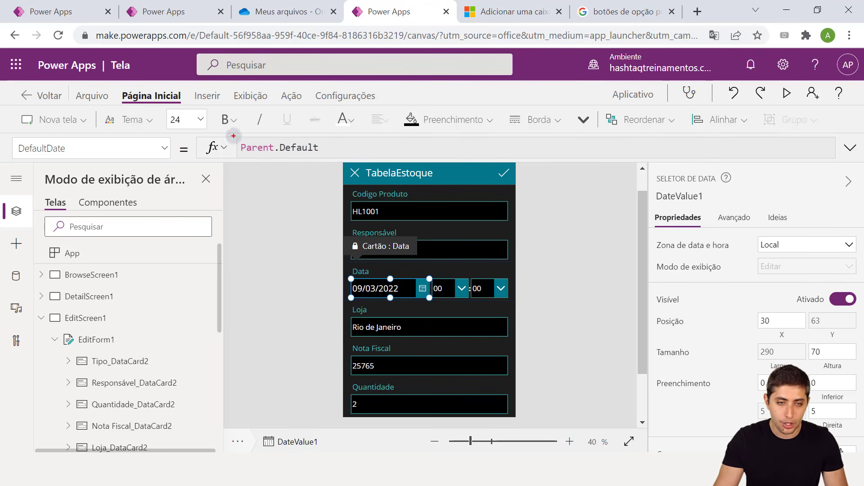
Check its DefaultDate formula Parent.Default and show the Avançado properties, still locked
drag(233, 135, 333, 155)
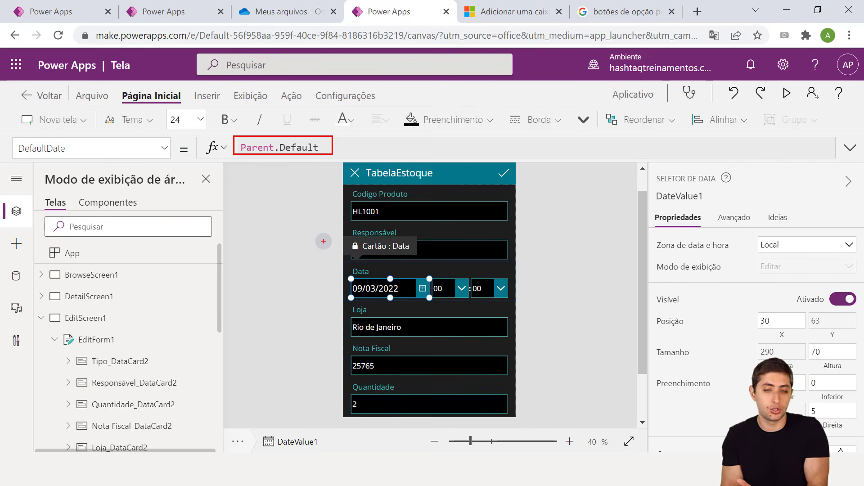
click(316, 147)
click(302, 146)
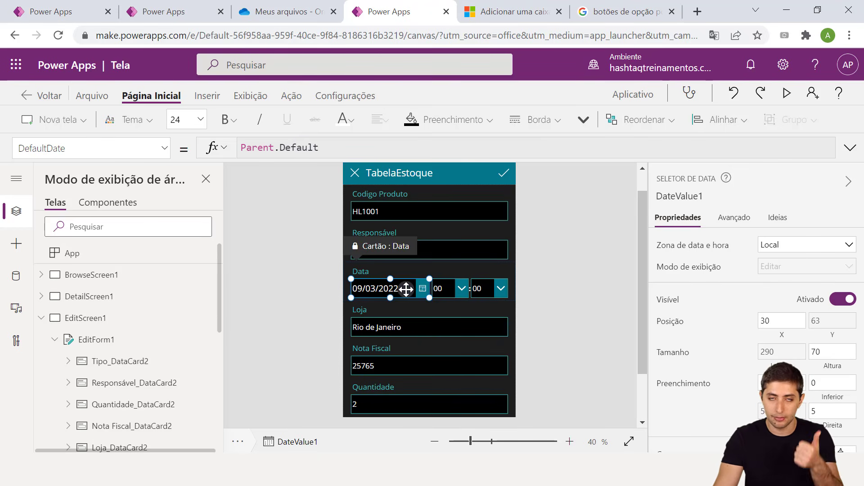
click(739, 219)
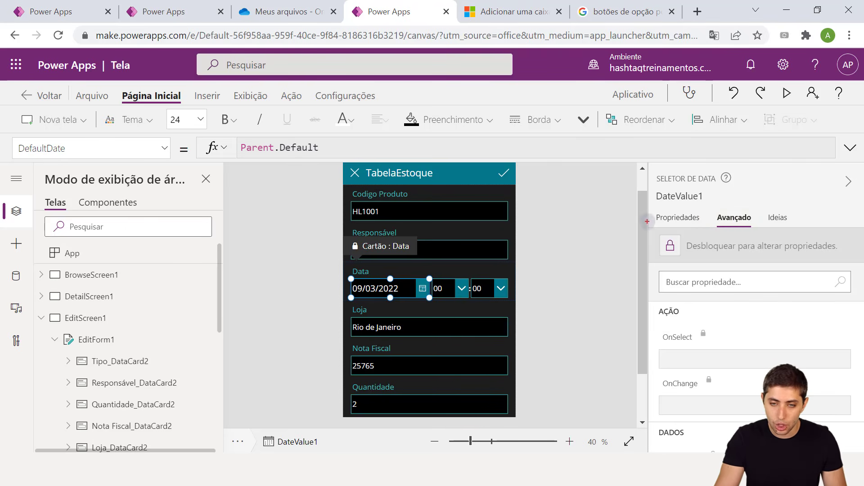
Unlock the Data card and replace the DefaultDate formula Parent.Default with Today()
drag(647, 222, 842, 263)
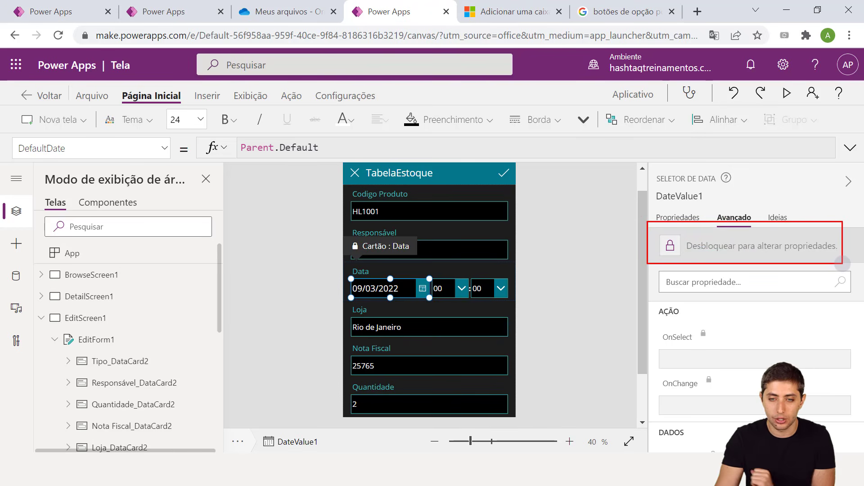
click(769, 253)
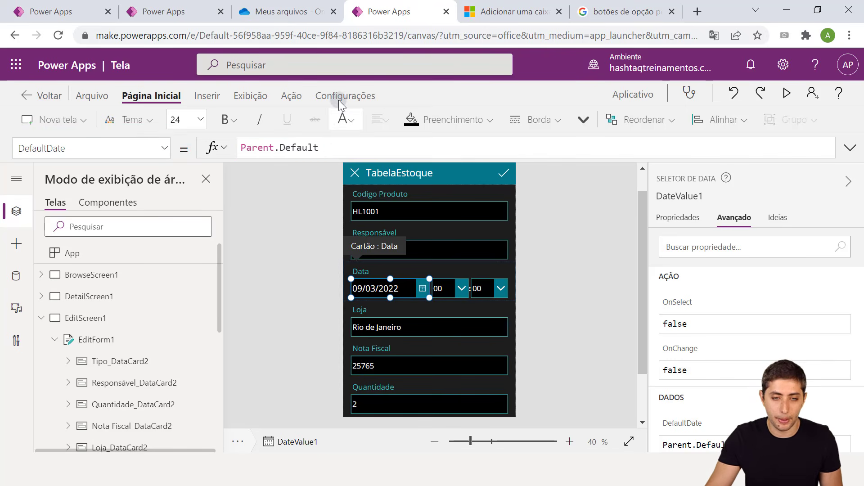
drag(332, 149, 234, 152)
key(ctrl+a)
key(BackSpace)
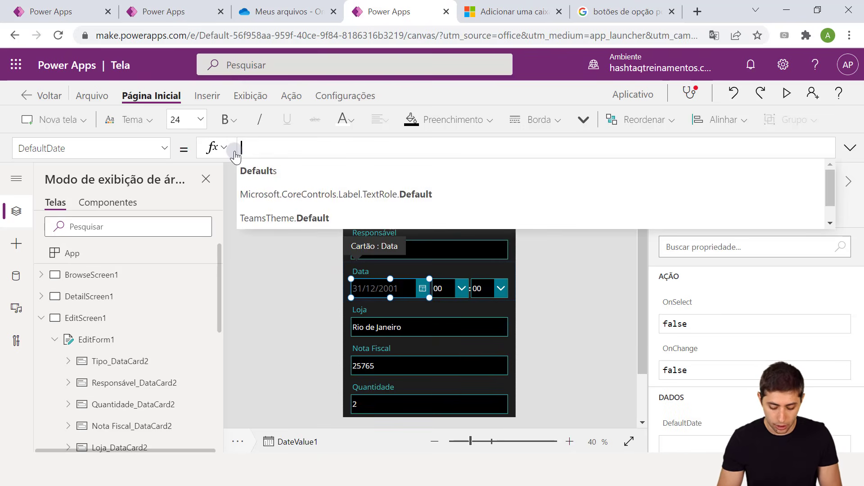
text(Today)
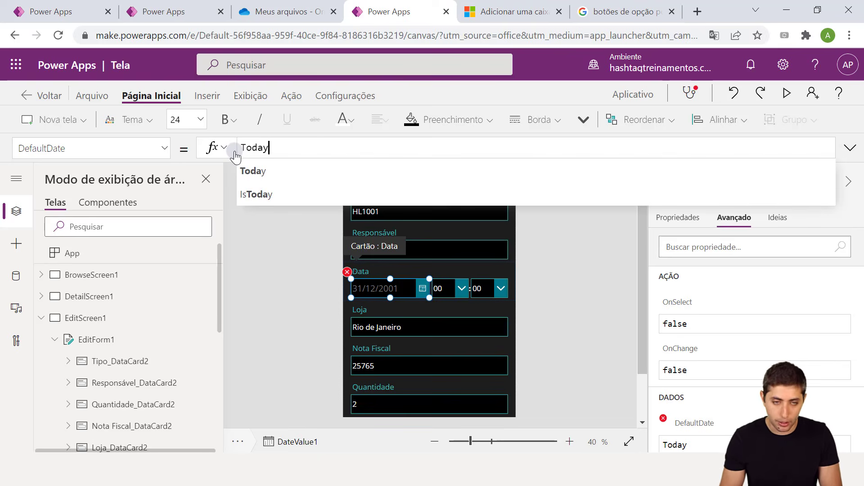
text(())
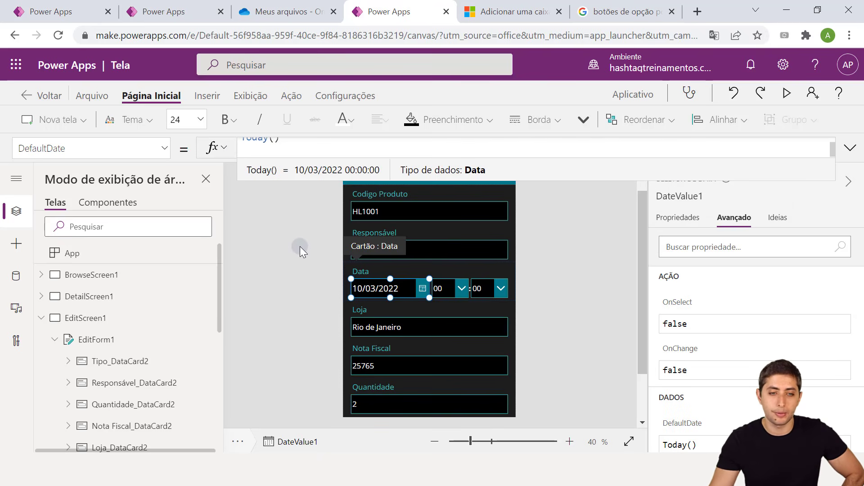
click(250, 255)
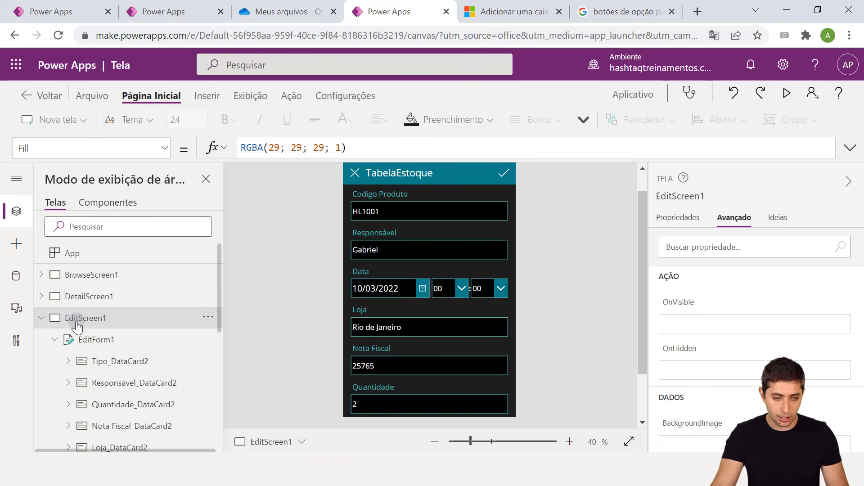
Select EditForm1 and open its Editar campos field list
mouse_move(28, 305)
mouse_down()
mouse_move(76, 327)
mouse_move(126, 327)
mouse_up()
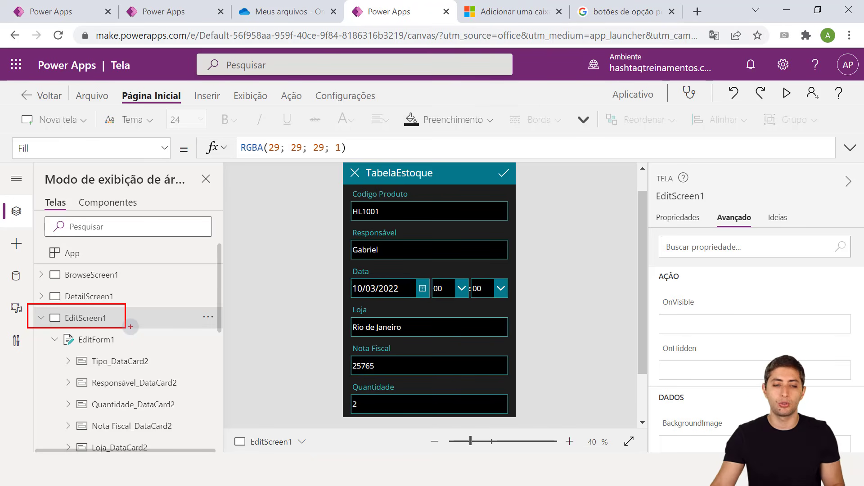
drag(46, 331, 133, 351)
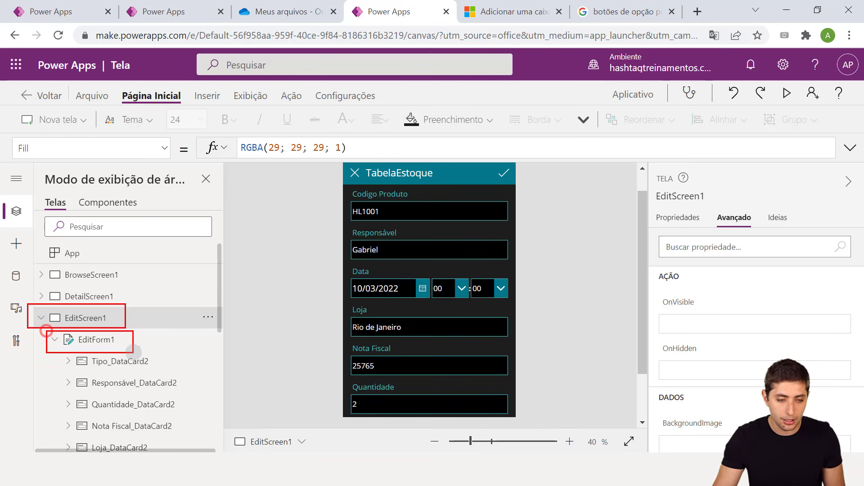
key(Escape)
click(110, 339)
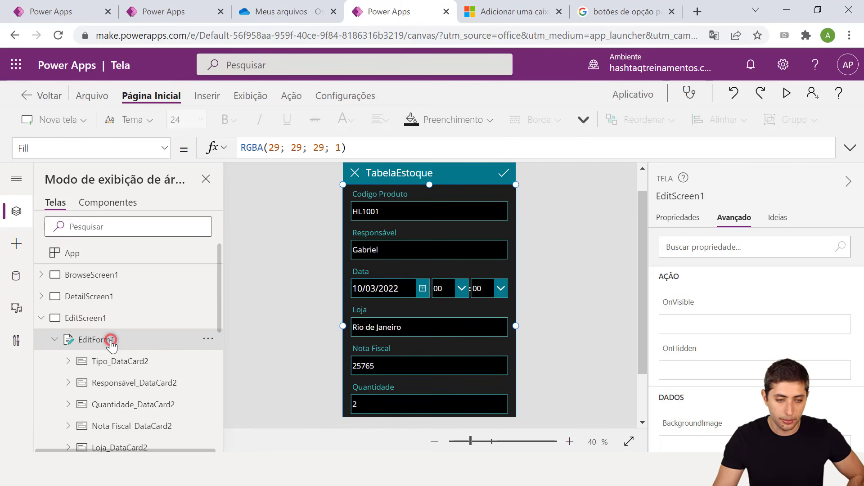
click(671, 215)
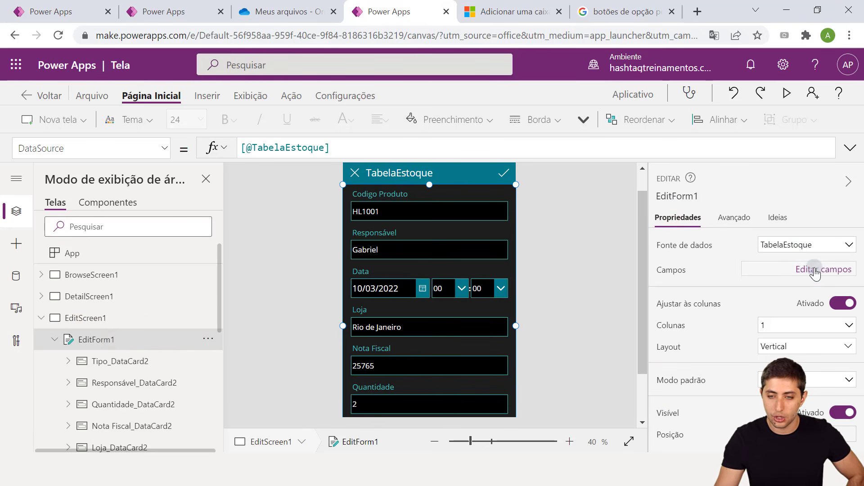
click(816, 272)
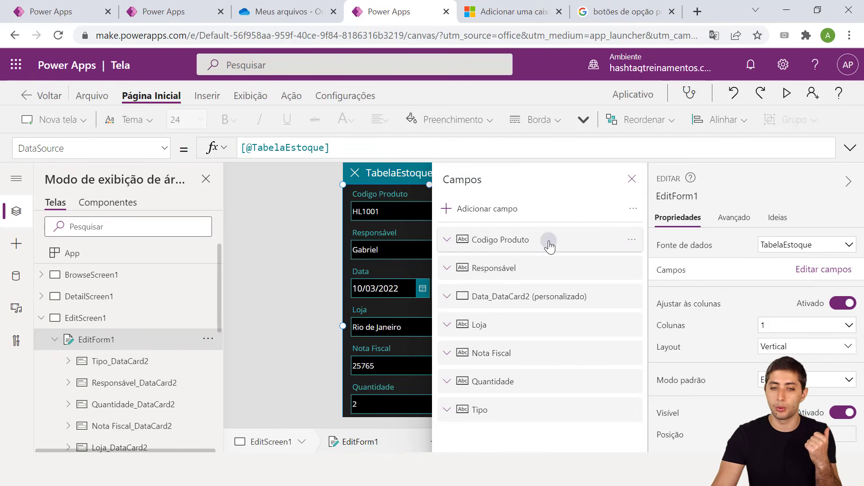
Change the Loja field's control type to Valores Permitidos and close the Campos panel
click(447, 326)
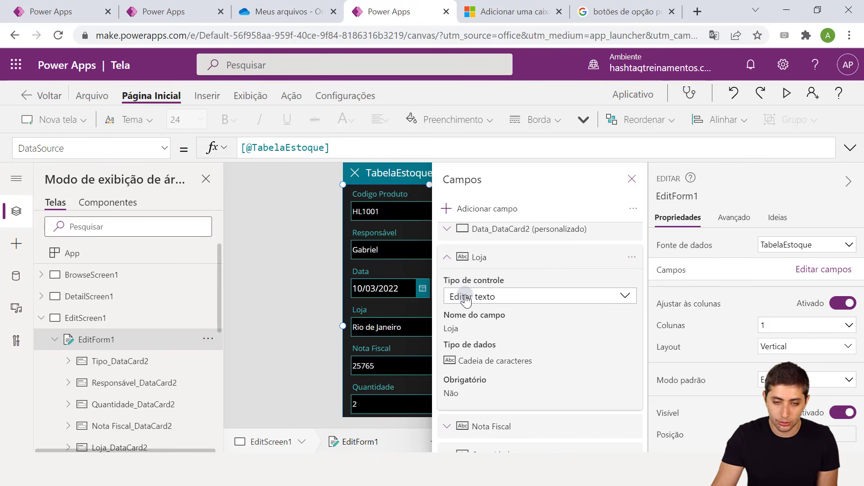
click(464, 295)
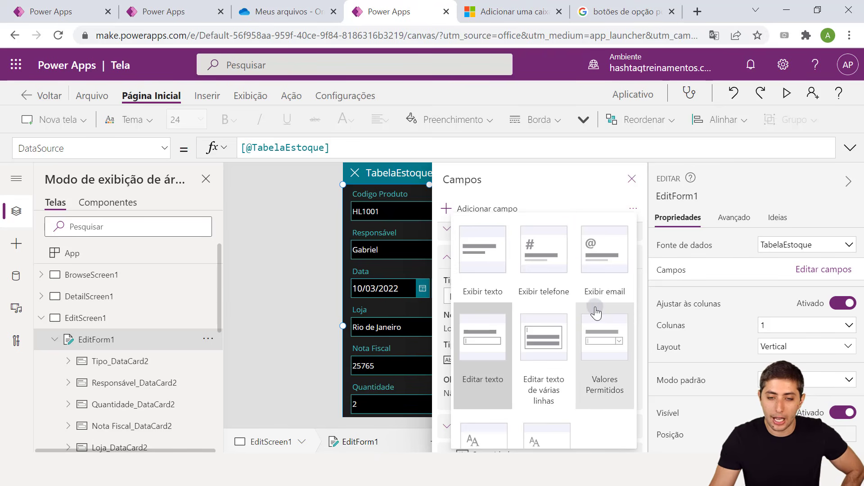
scroll(615, 333, down, 1)
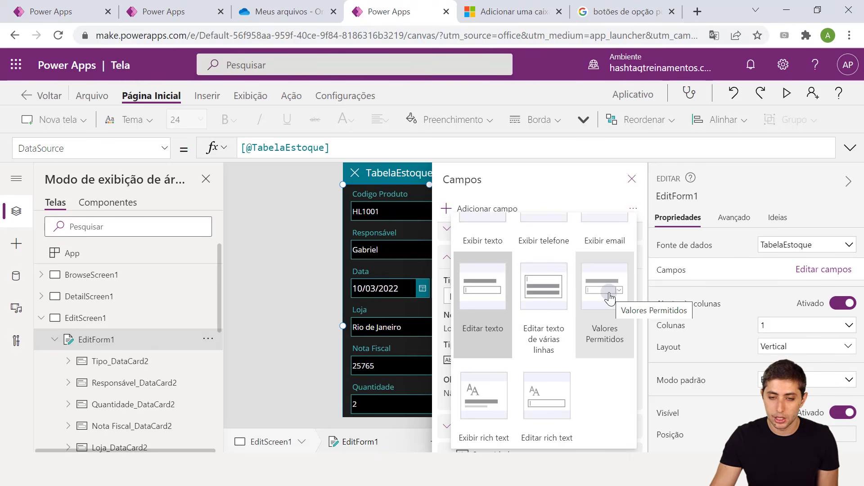
click(599, 300)
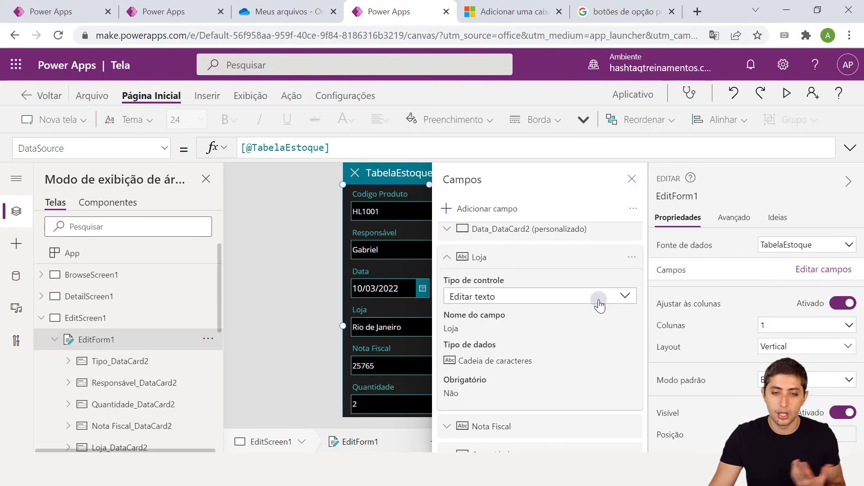
click(632, 179)
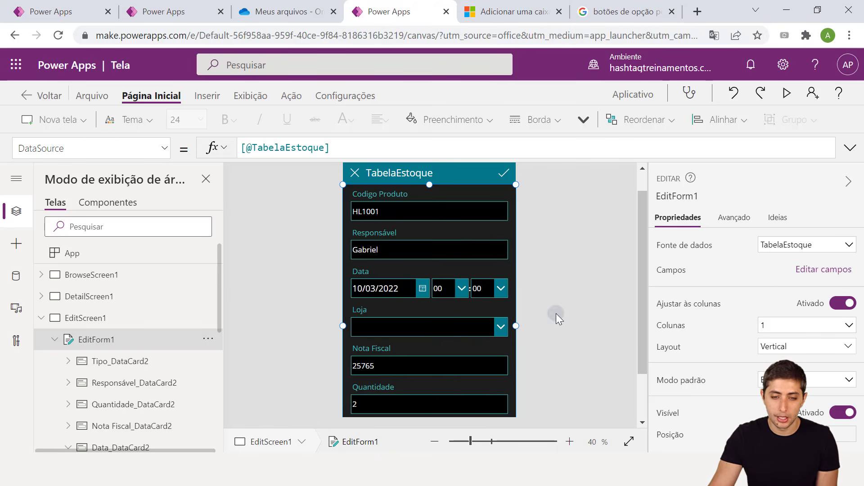
Select the Loja dropdown and unlock its card in the Avançado properties
click(457, 321)
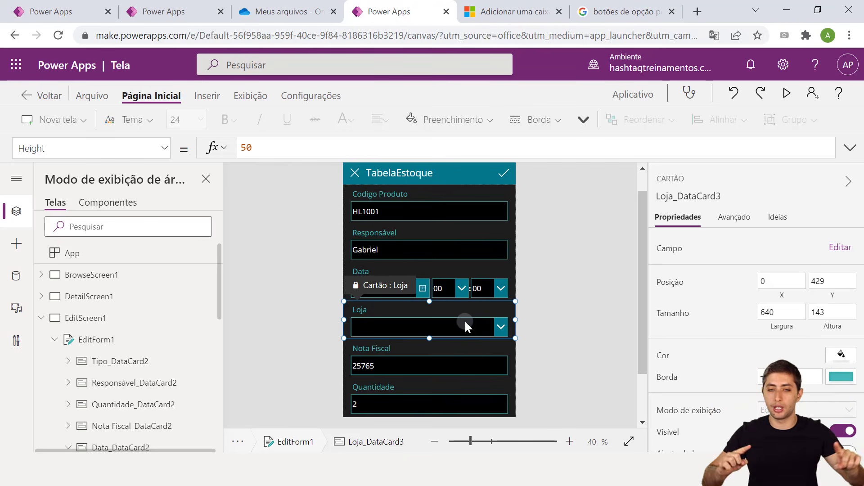
click(391, 333)
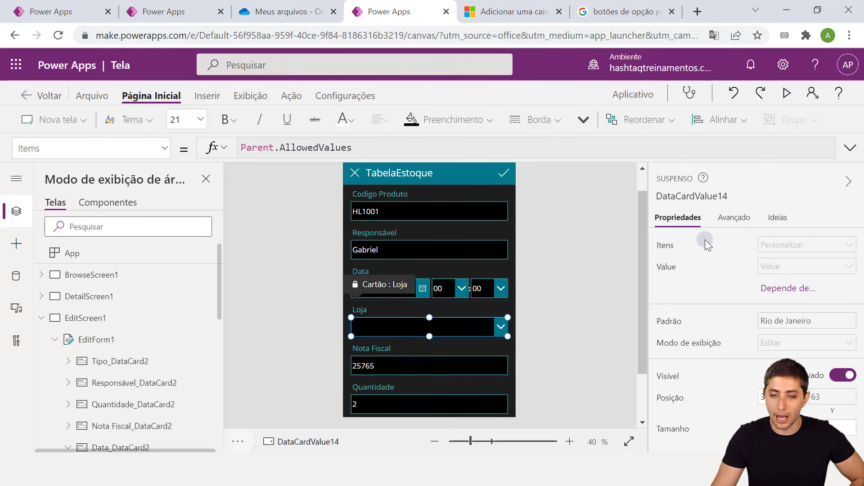
click(738, 221)
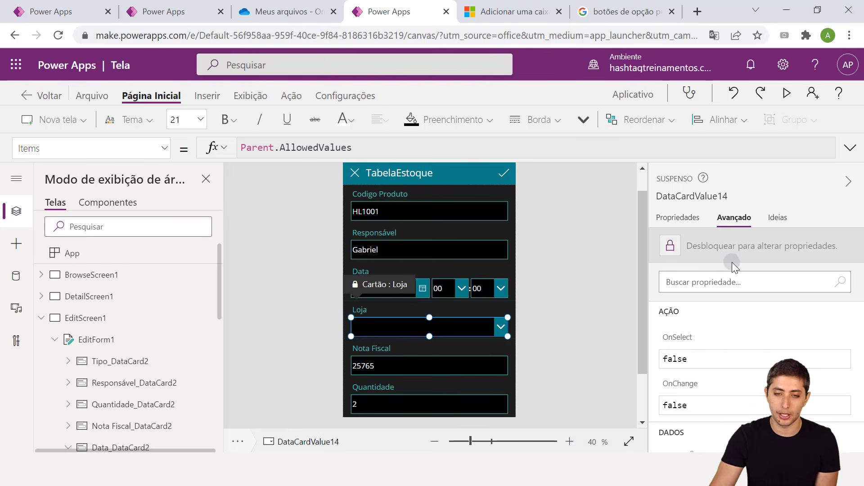
click(703, 247)
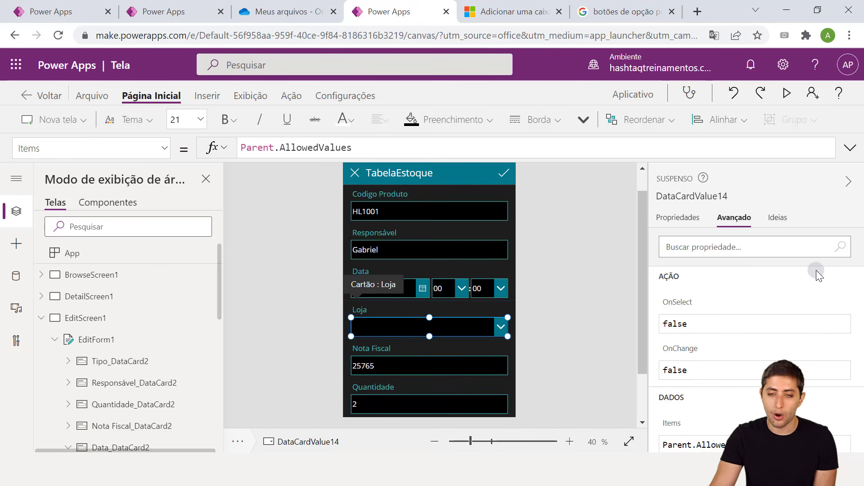
Clear the dropdown's Items formula and begin a new list with ["Rio de Janeiro"
scroll(759, 335, down, 2)
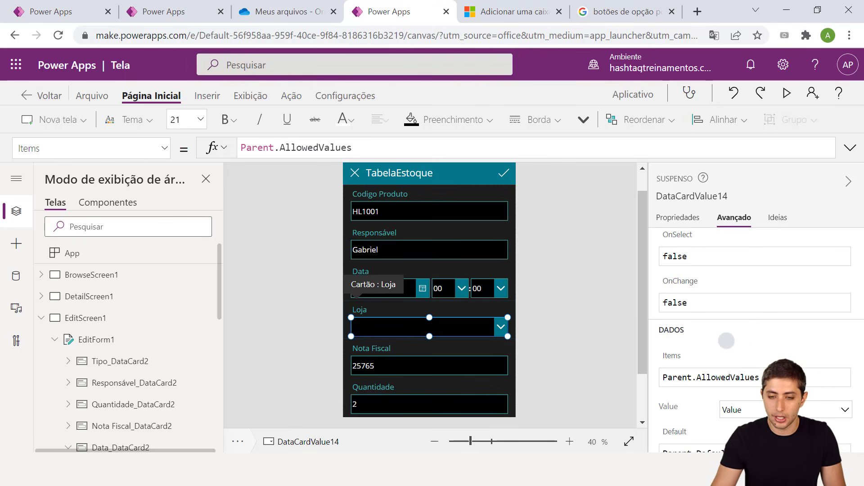
drag(652, 323, 708, 337)
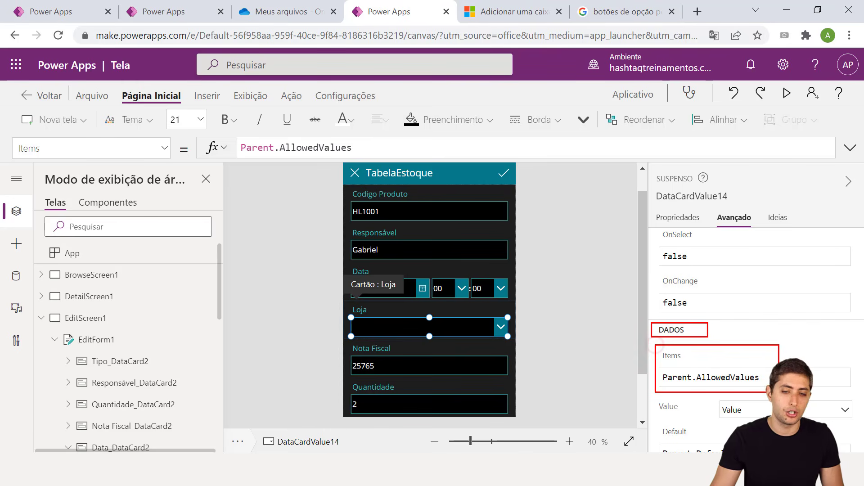
scroll(761, 337, down, 2)
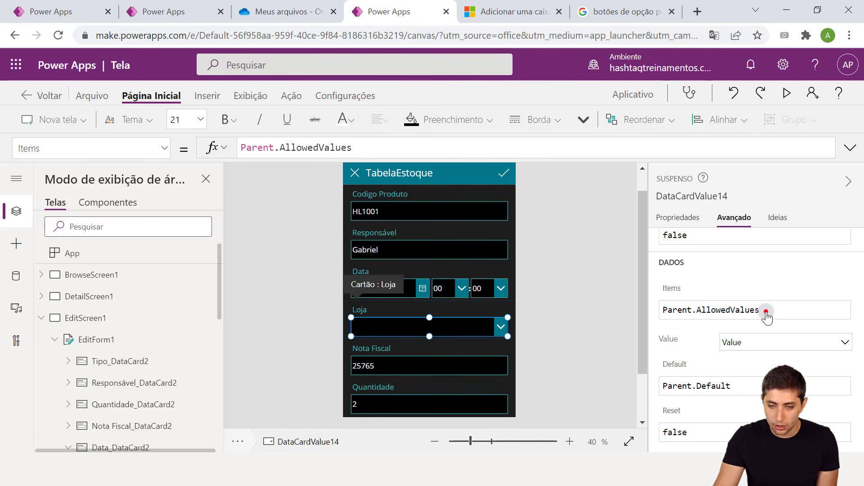
click(766, 311)
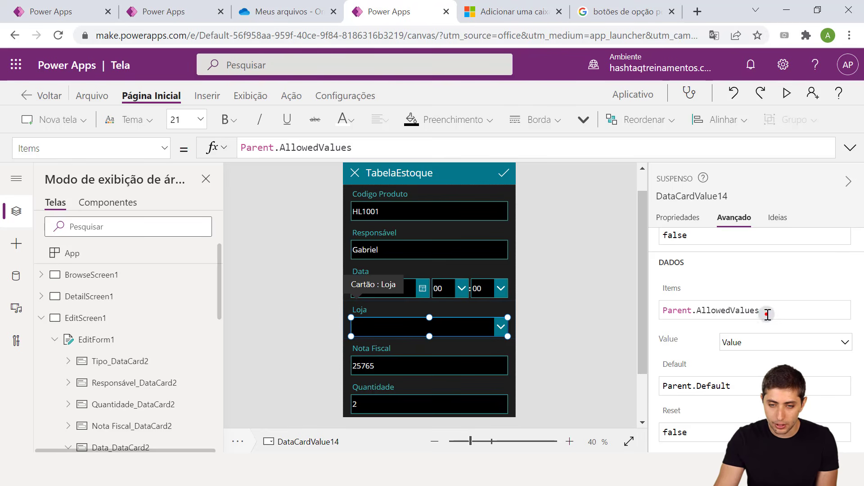
drag(765, 311, 655, 313)
key(BackSpace)
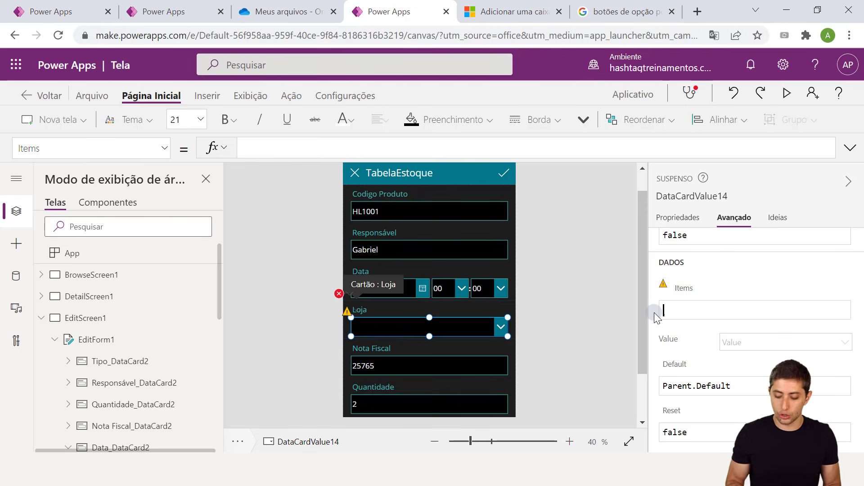
text([)
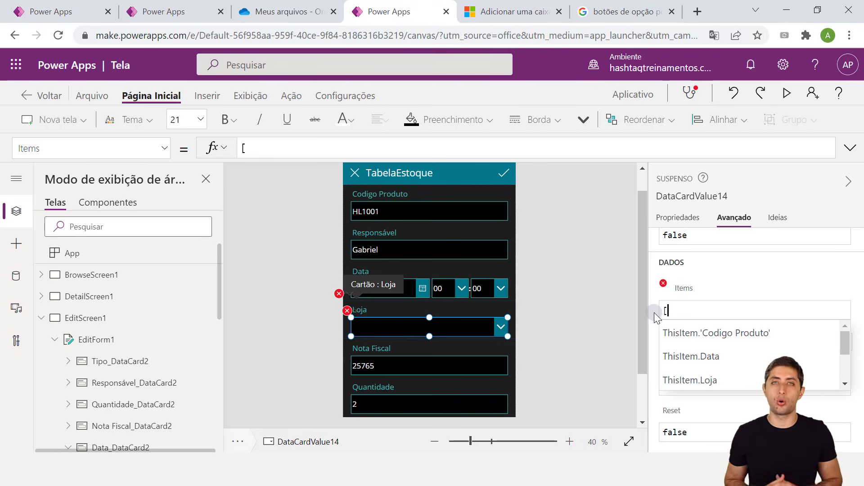
text(")
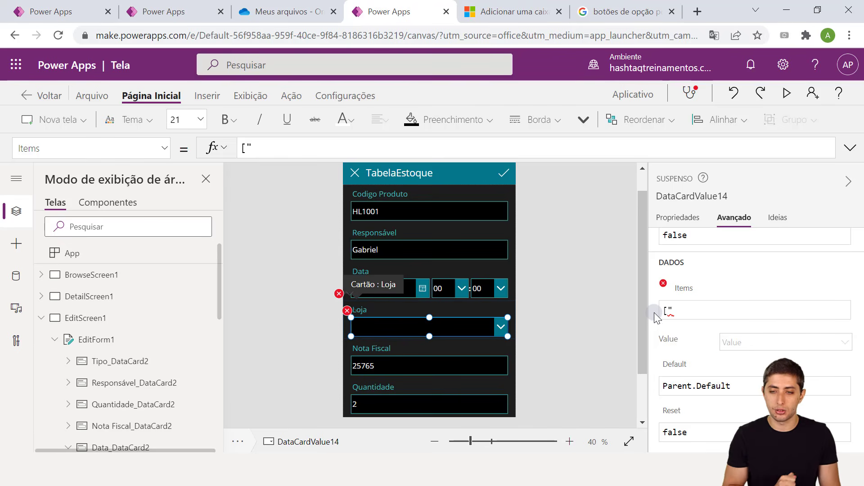
text(Rio de Janeiro";)
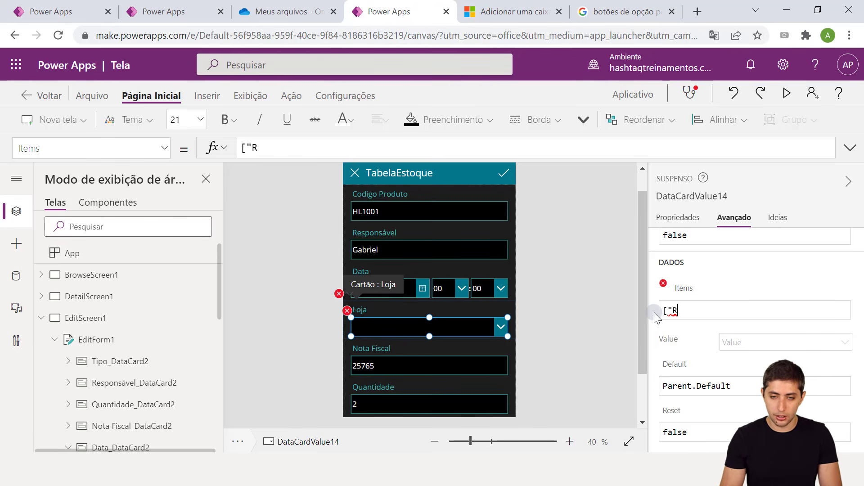
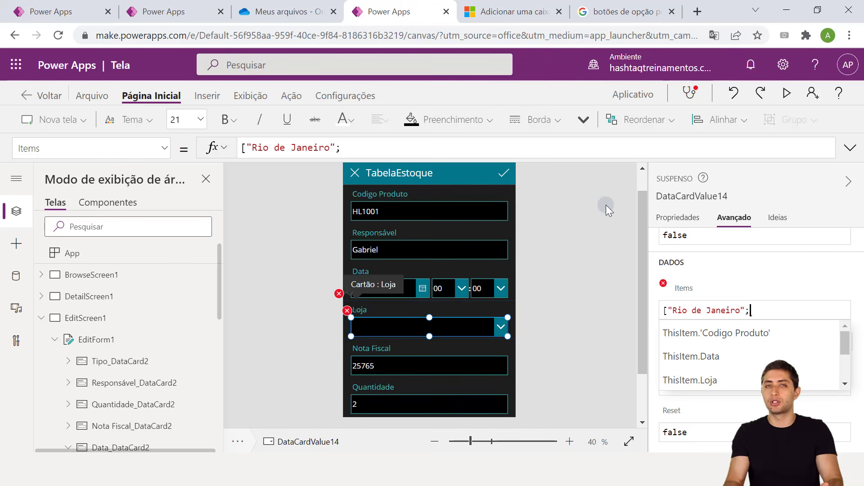
Complete the Loja dropdown's Items list as ["Rio de Janeiro";"São Paulo";"Belo Horizonte"]
key(BackSpace)
text(,)
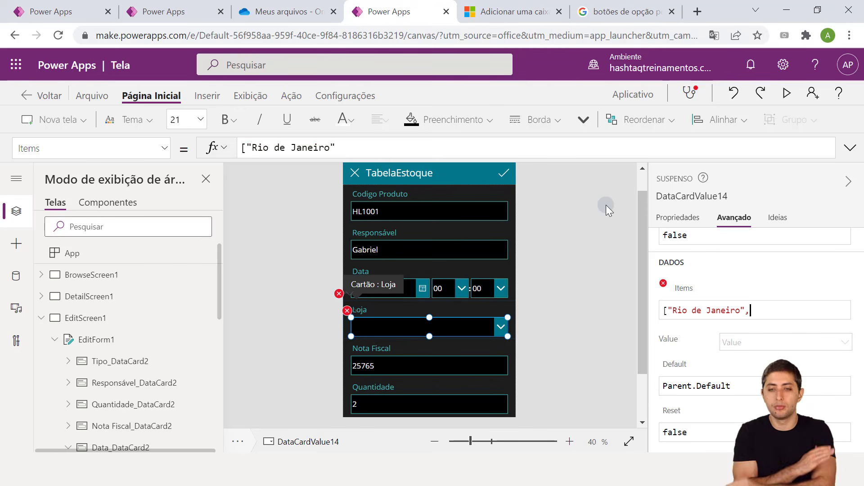
text(;"São Paulo)
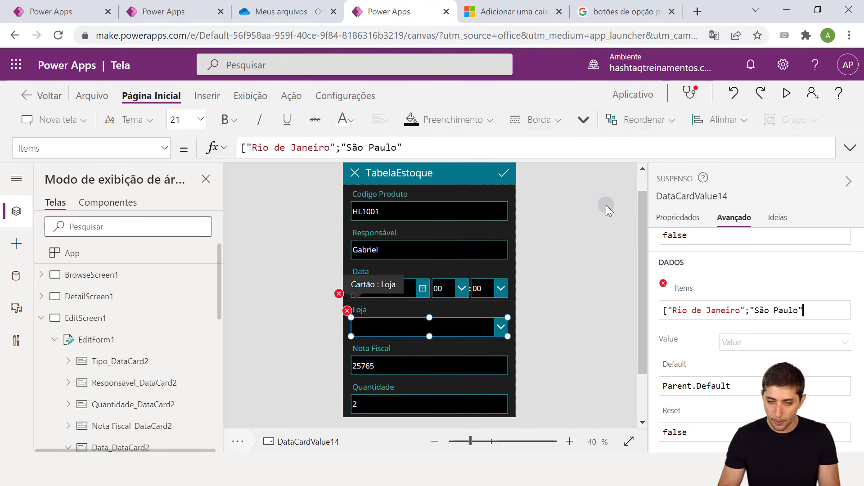
text(";"B)
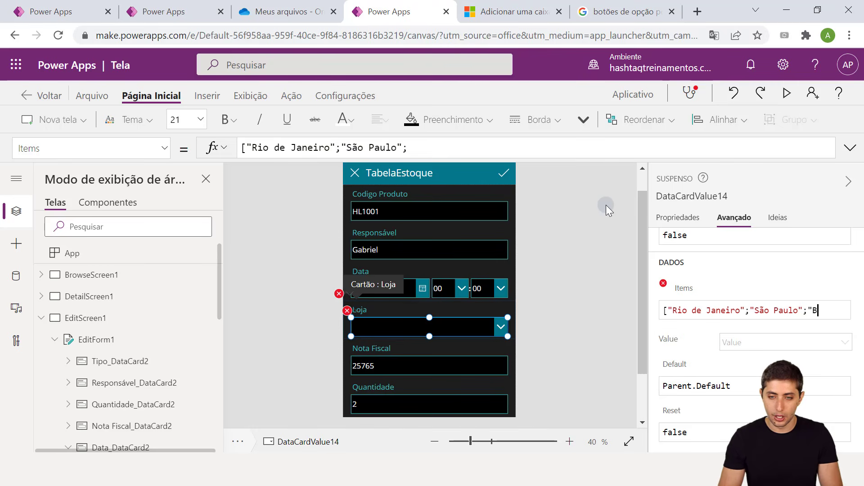
text(elo Horizon)
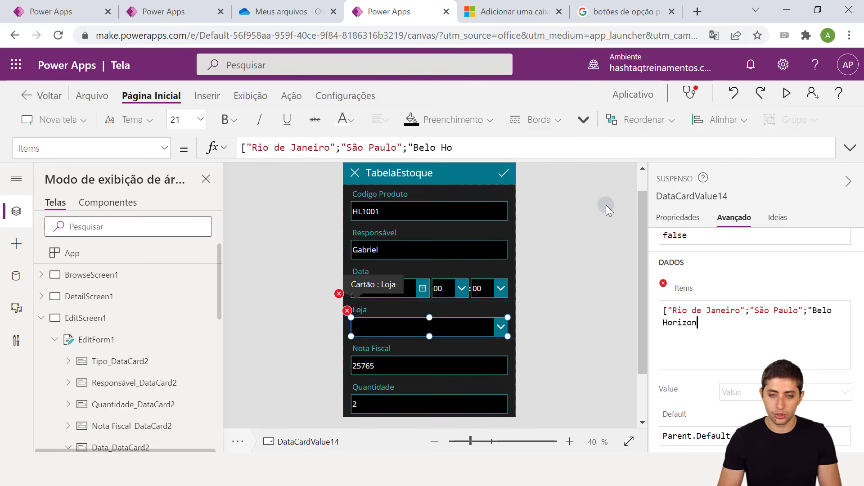
text(te])
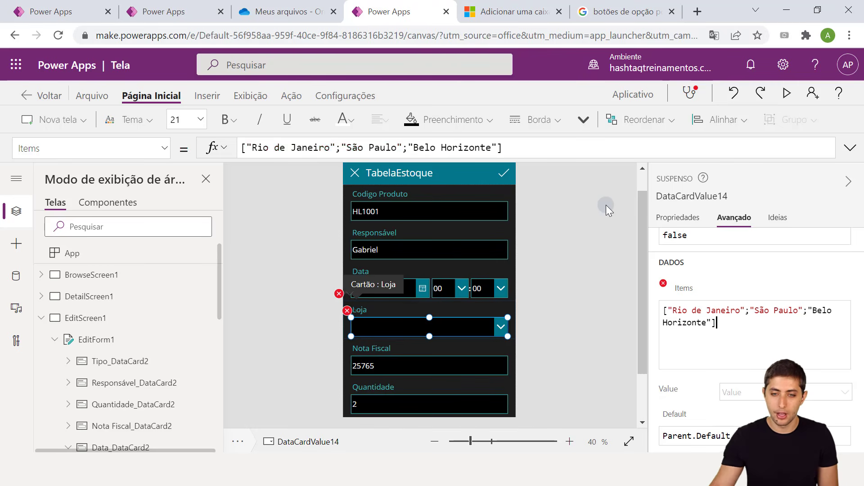
Preview the app and test the Loja dropdown, picking São Paulo, then Rio de Janeiro
click(601, 283)
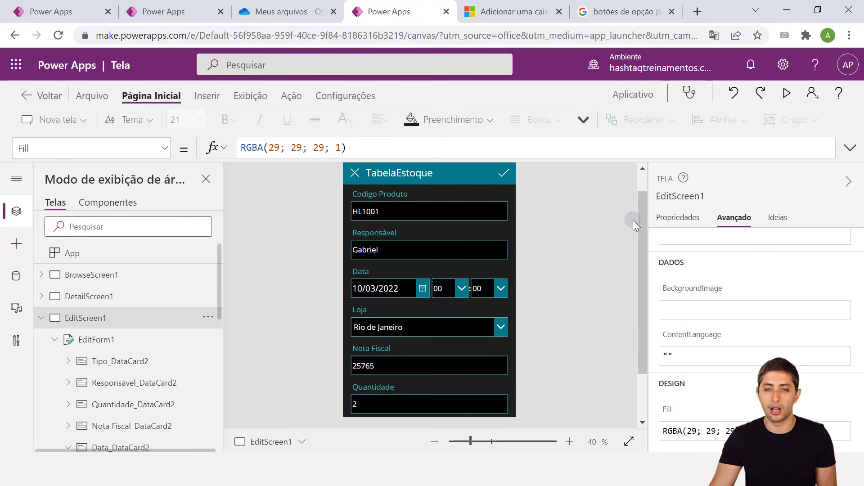
click(788, 92)
click(518, 282)
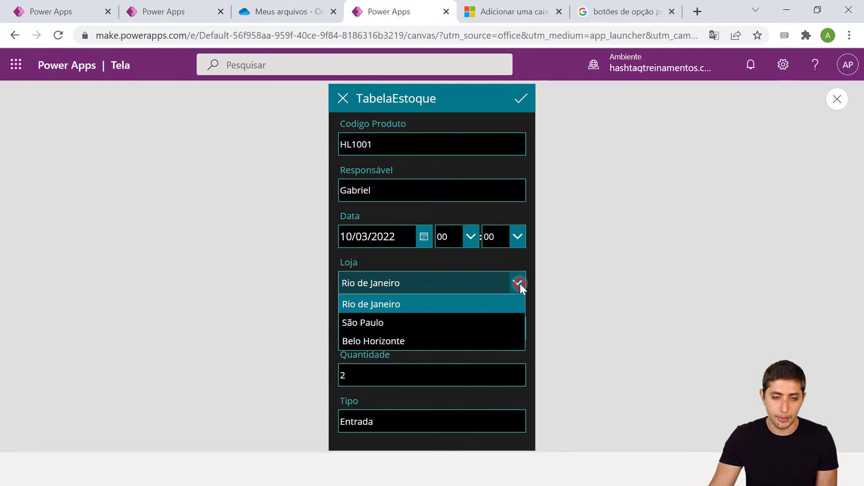
click(484, 319)
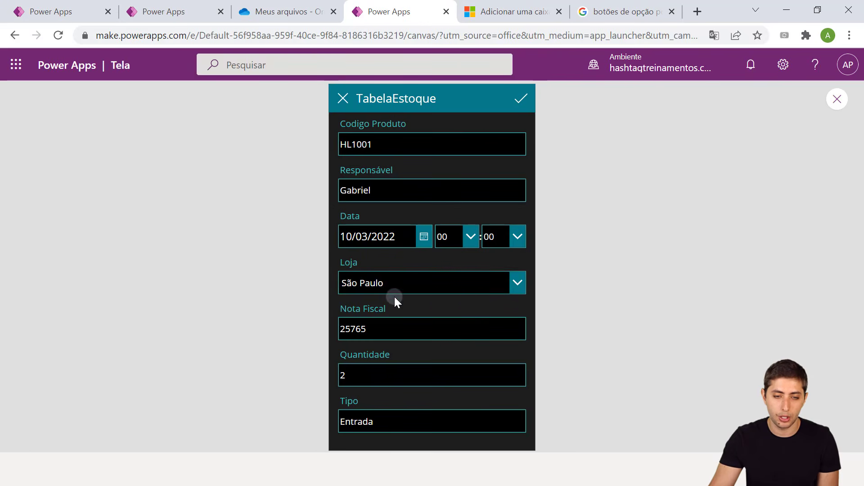
click(388, 284)
click(388, 306)
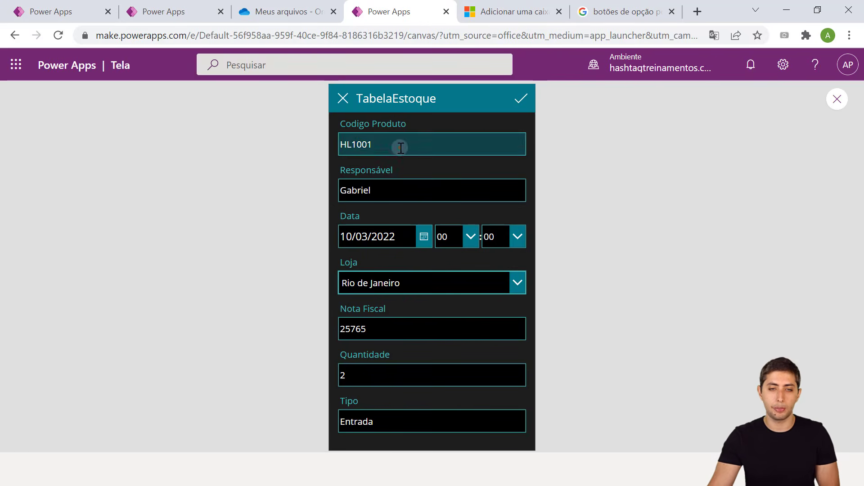
Clear the product code, Responsável, invoice, quantity and Tipo fields, then exit the preview
drag(399, 146, 329, 144)
key(BackSpace)
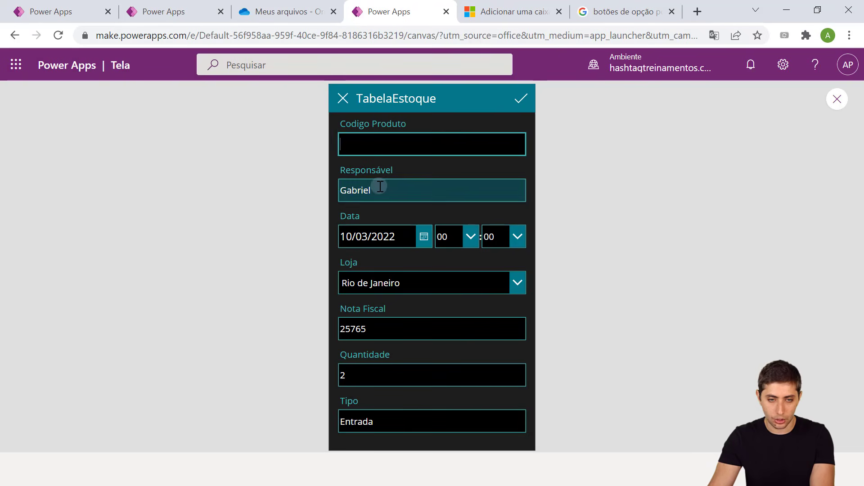
drag(379, 187, 314, 175)
double_click(382, 188)
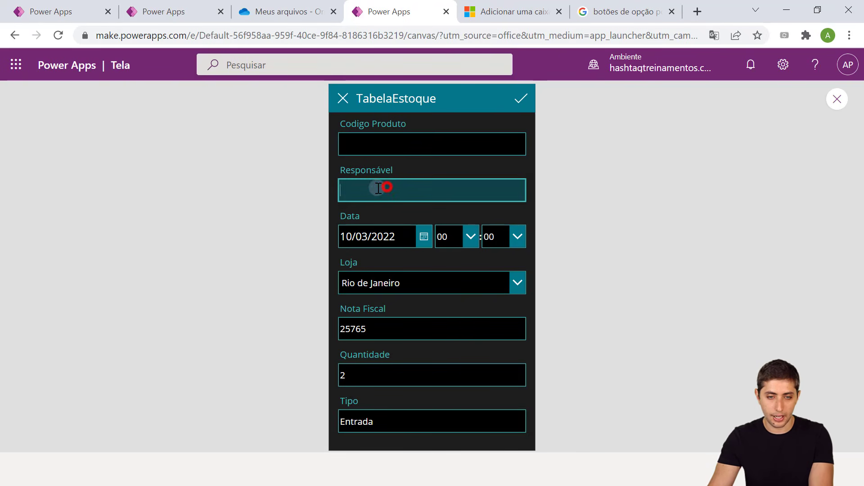
key(BackSpace)
double_click(398, 324)
key(BackSpace)
double_click(375, 375)
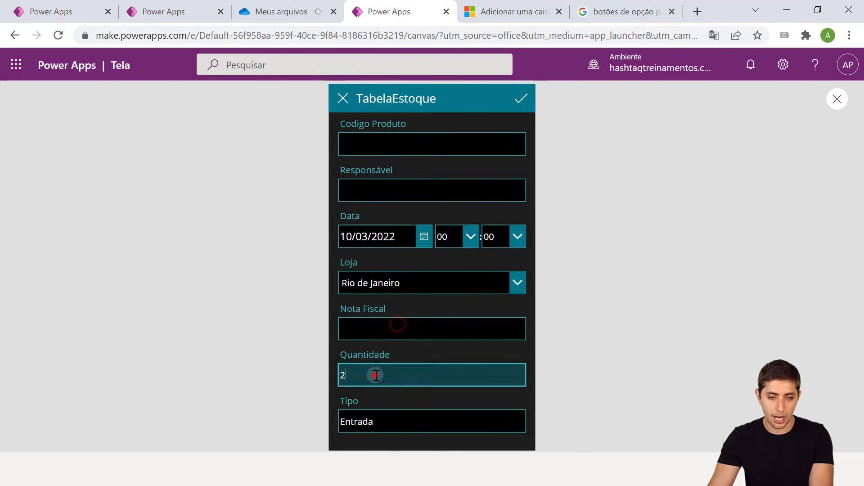
key(BackSpace)
double_click(393, 421)
key(BackSpace)
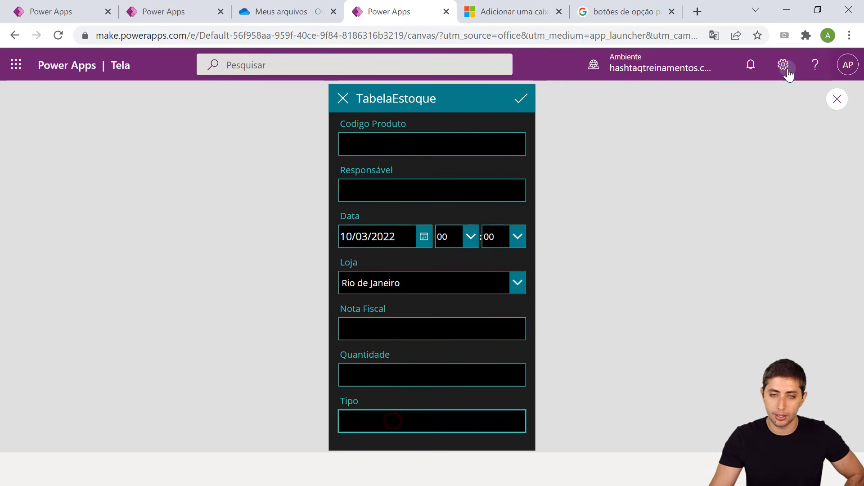
click(830, 104)
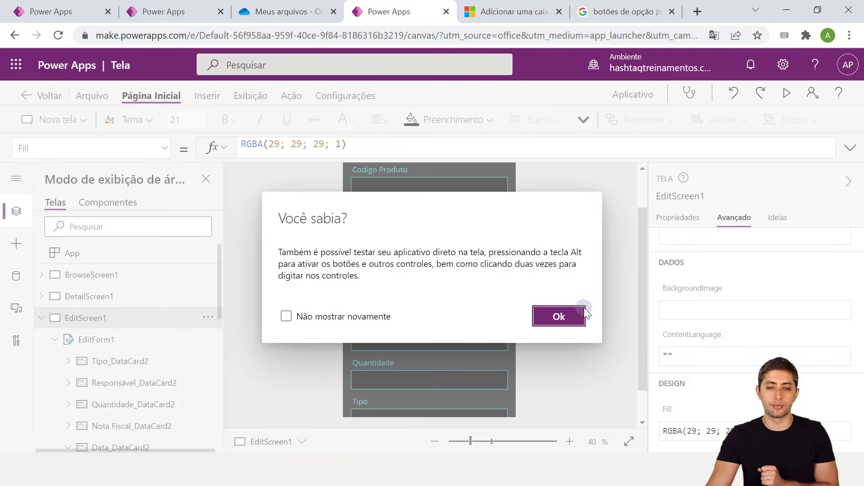
Dismiss the 'Você sabia?' tip, inspect the Responsável card's text input, then select EditForm1
click(570, 317)
scroll(623, 295, down, 1)
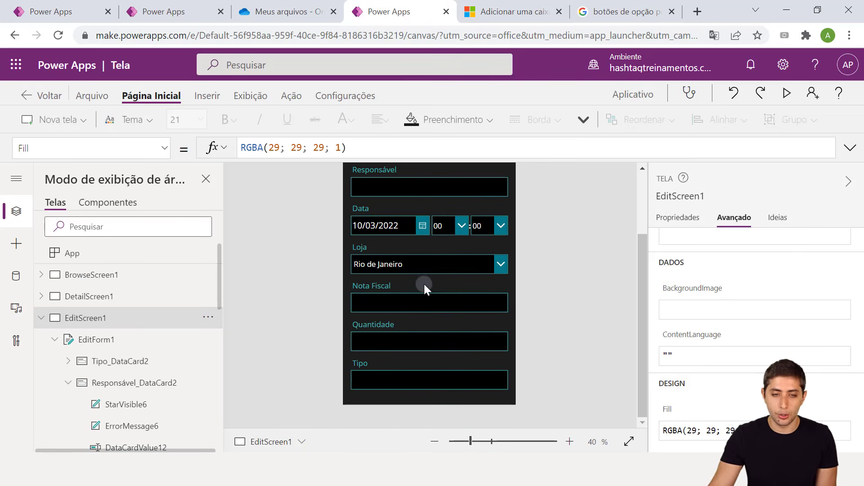
scroll(425, 284, up, 2)
click(401, 280)
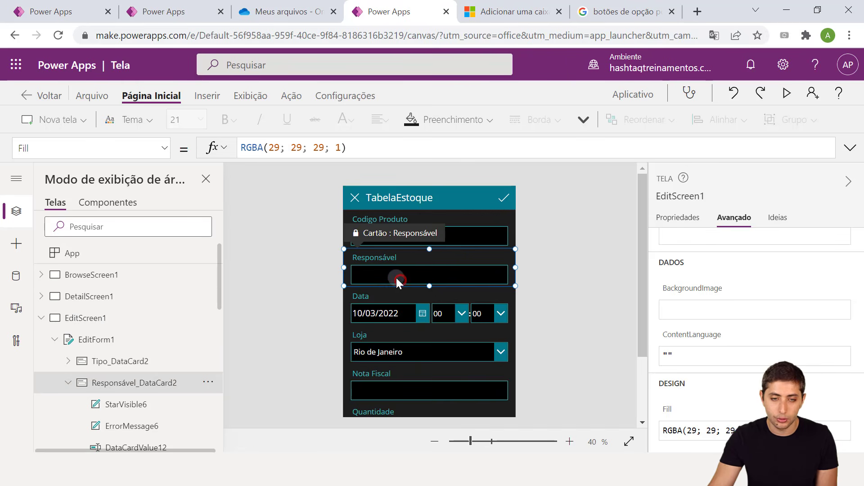
click(396, 278)
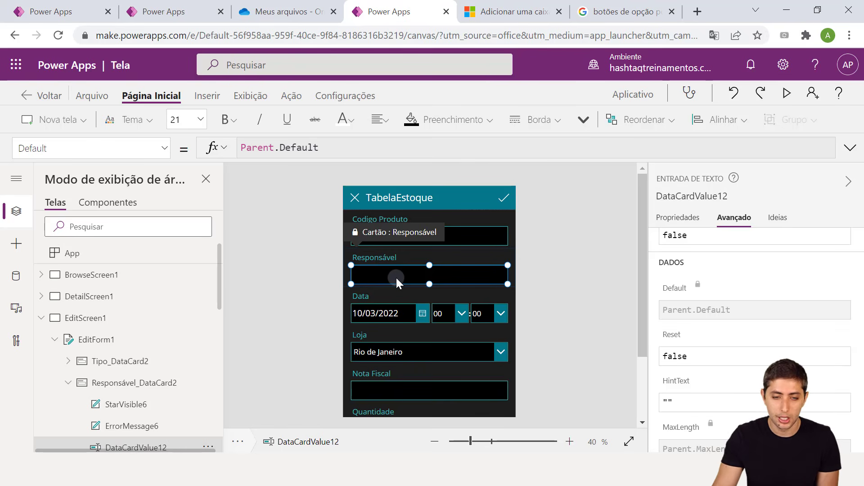
click(531, 270)
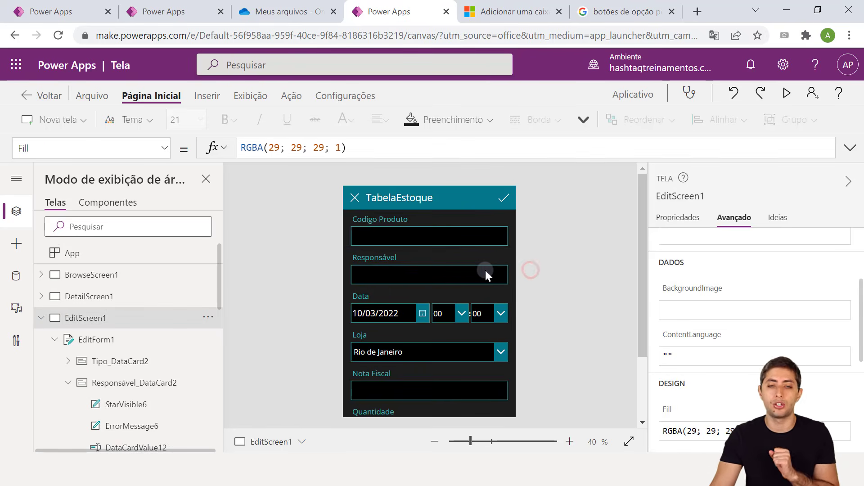
click(83, 340)
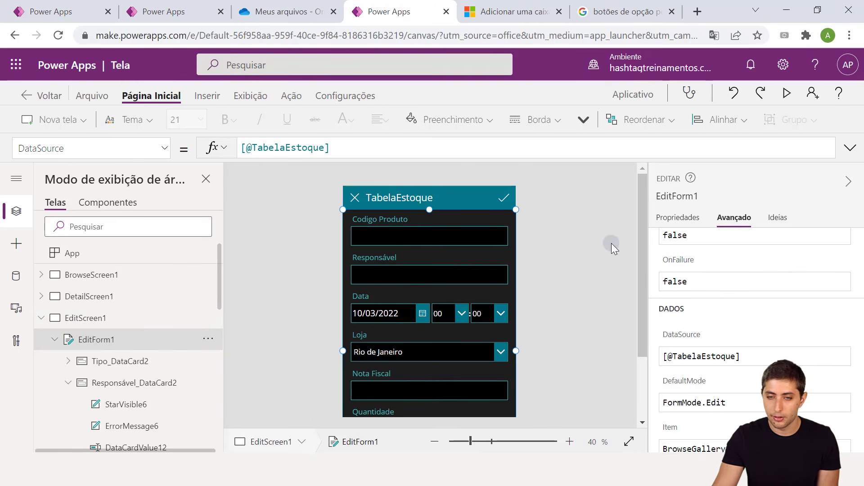
Change the Responsável field's control type to Valores Permitidos in the form's field list
click(693, 218)
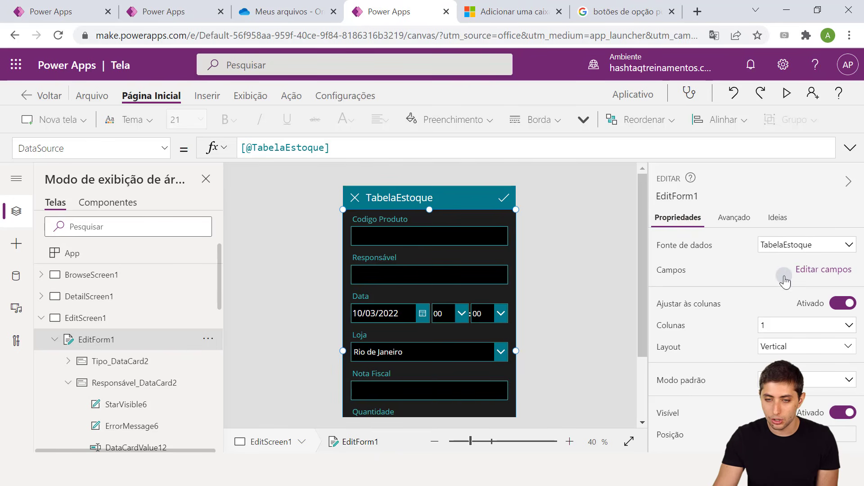
click(815, 271)
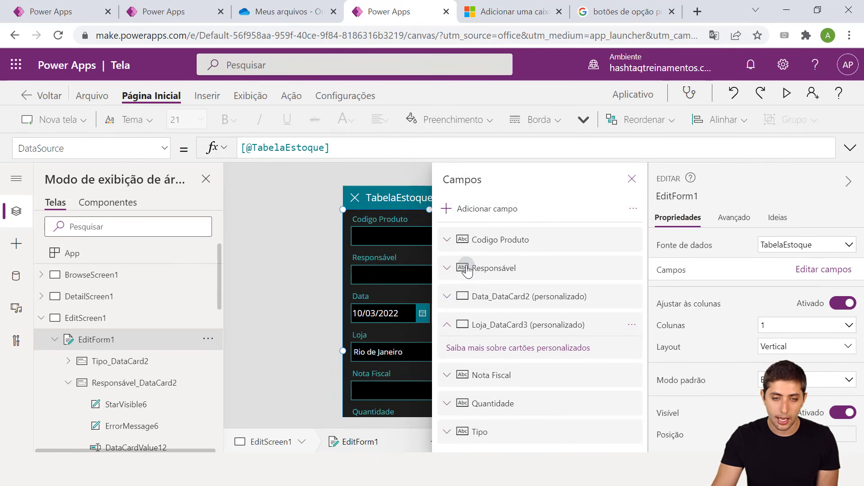
click(447, 270)
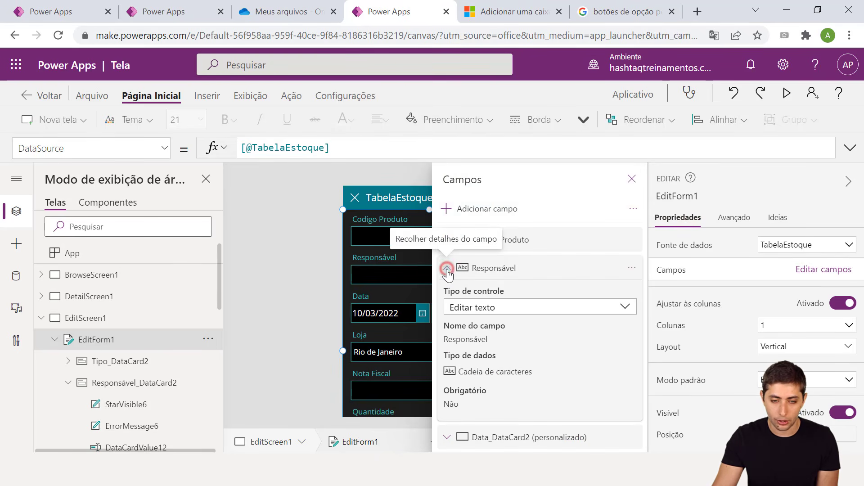
click(492, 309)
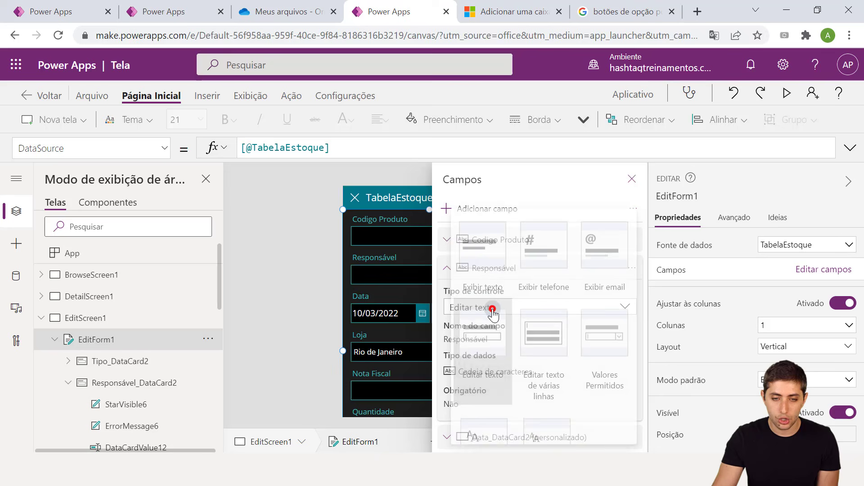
click(591, 358)
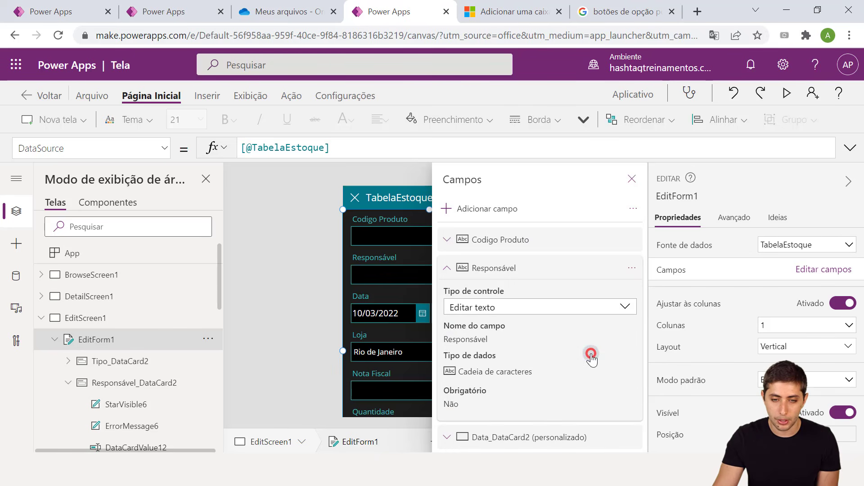
click(630, 180)
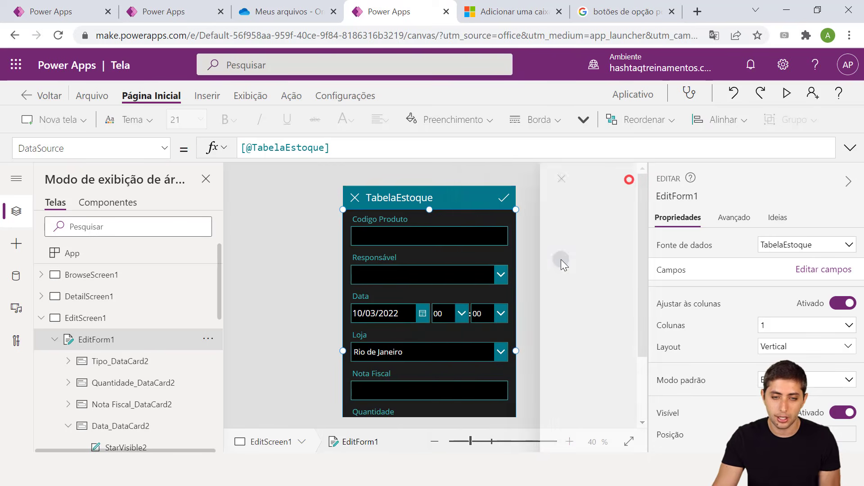
click(459, 277)
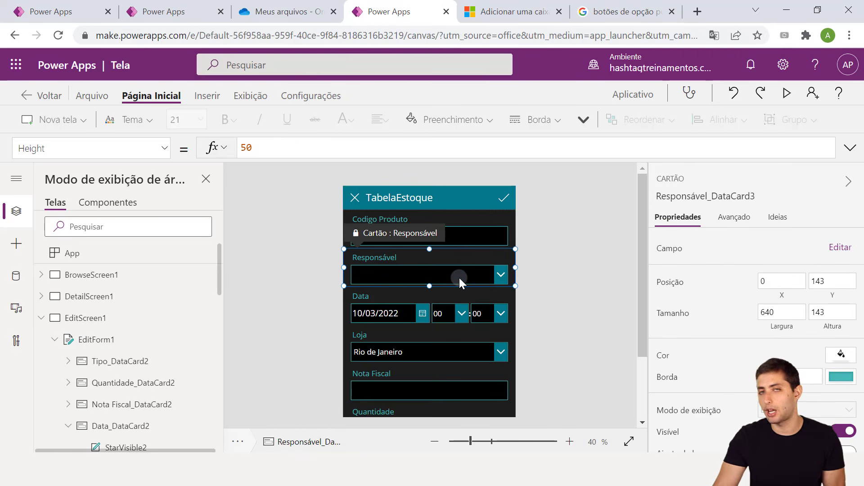
Select the Responsável dropdown and unlock its card in the Avançado properties
click(459, 277)
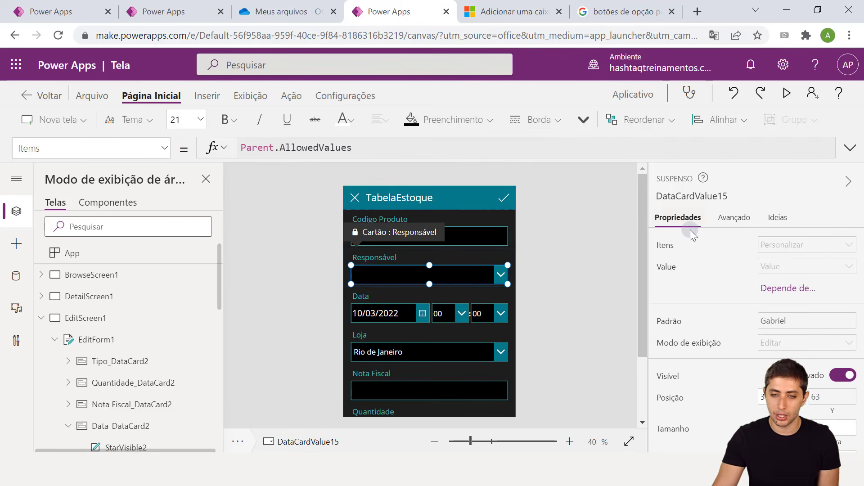
click(732, 219)
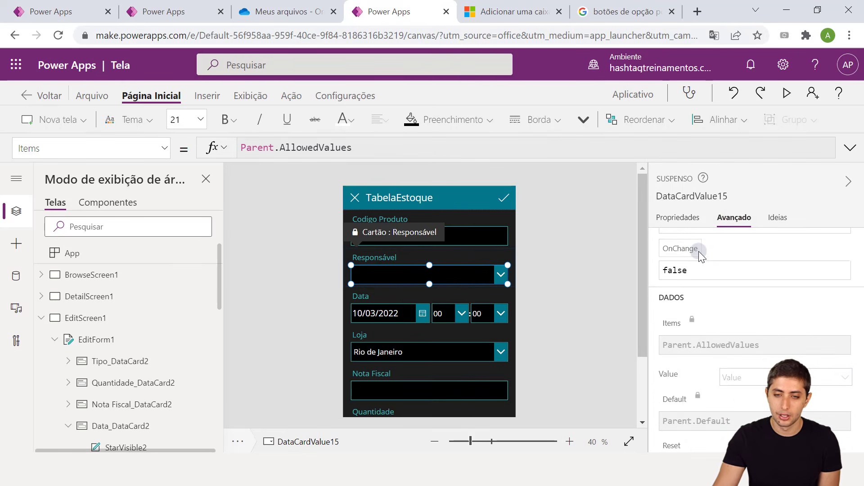
scroll(703, 252, up, 3)
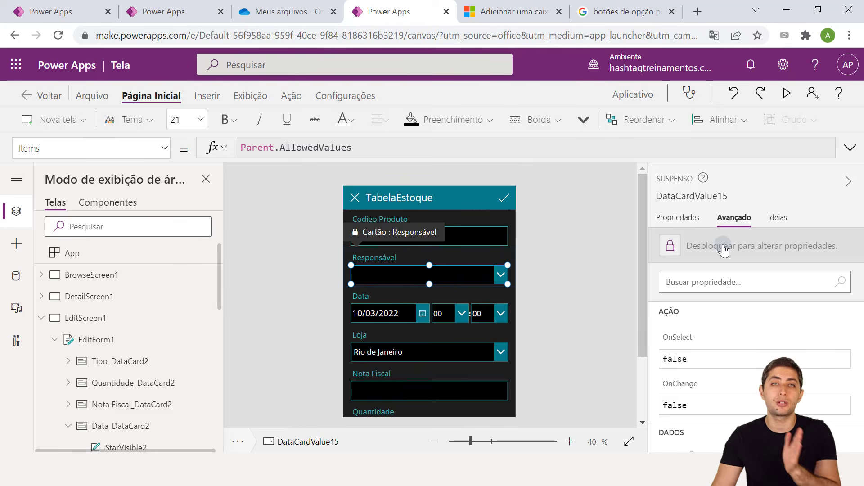
click(723, 247)
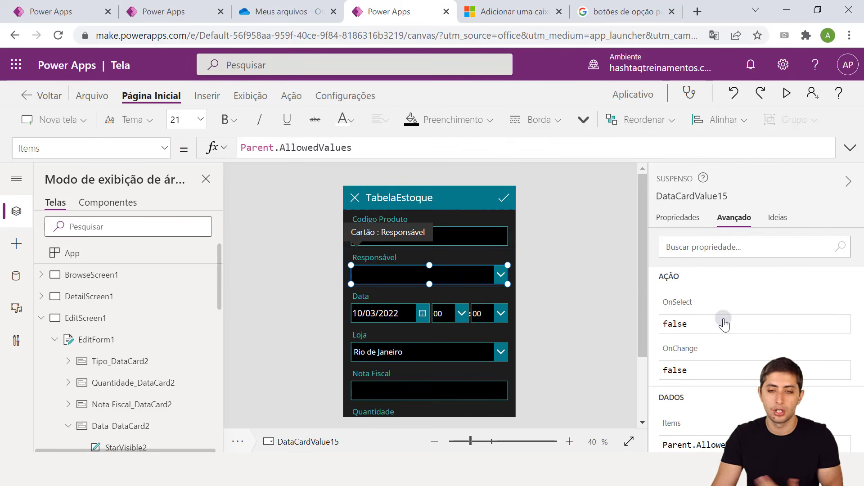
scroll(733, 331, down, 2)
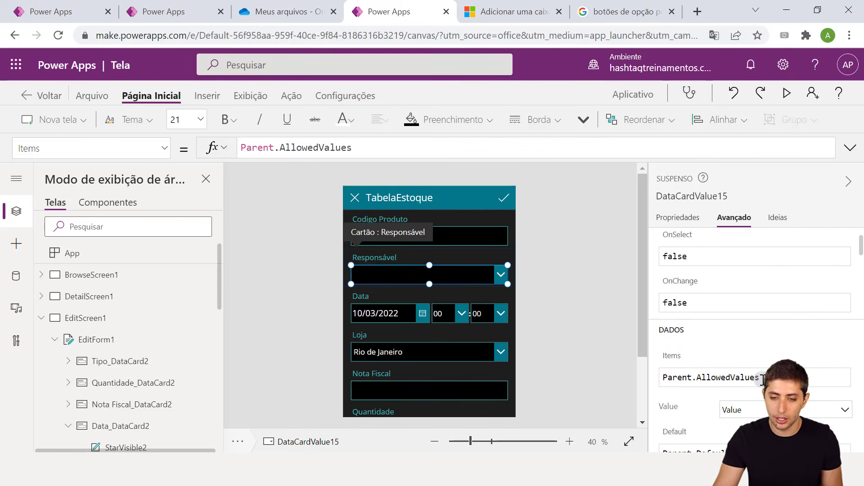
Replace the dropdown's Items formula with a semicolon-separated list of four staff names
triple_click(760, 379)
text([)
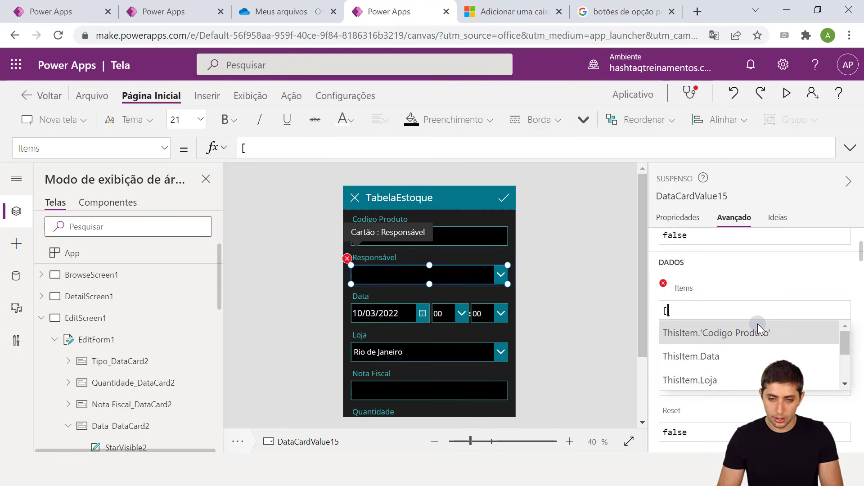
text("GAlo)
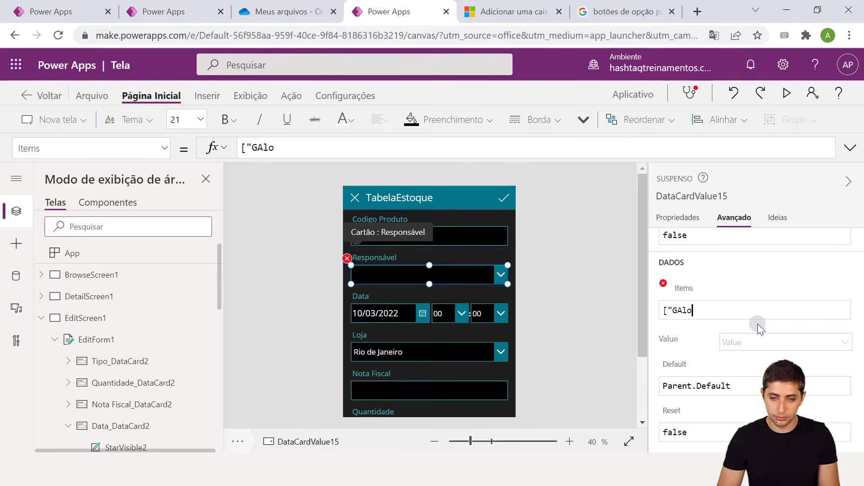
key(BackSpace)
key(BackSpace)
key(BackSpace)
key(BackSpace)
text(Alon)
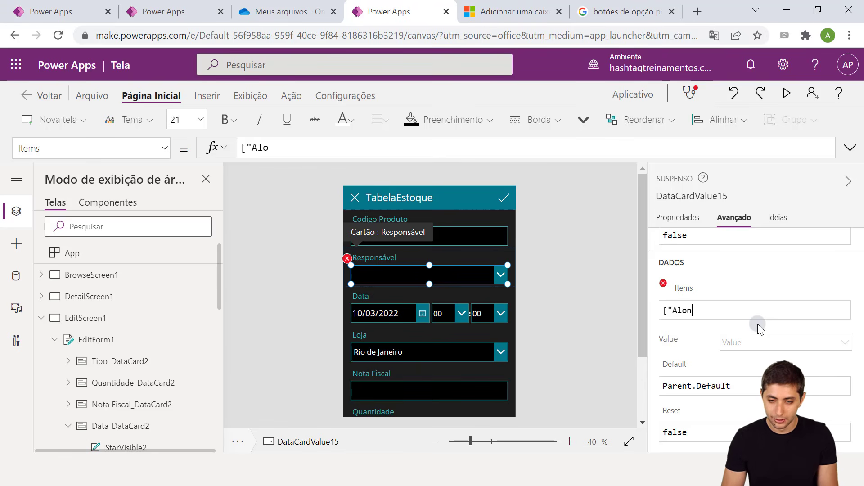
text(";")
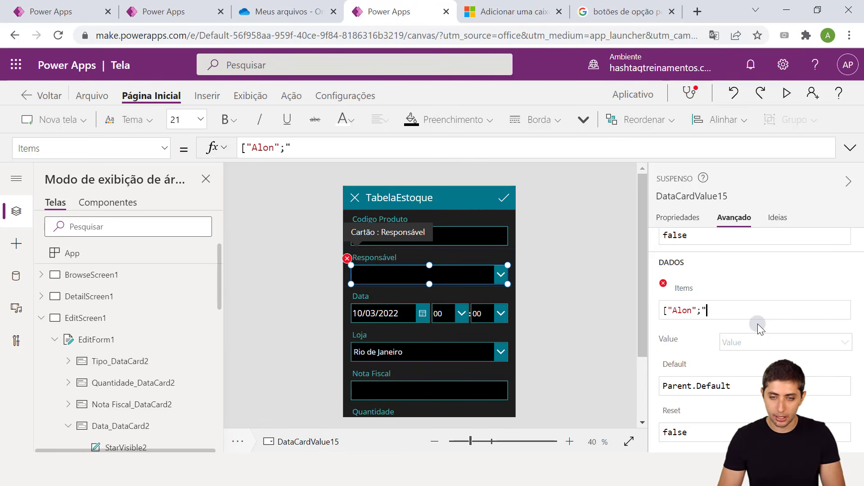
text(Camila")
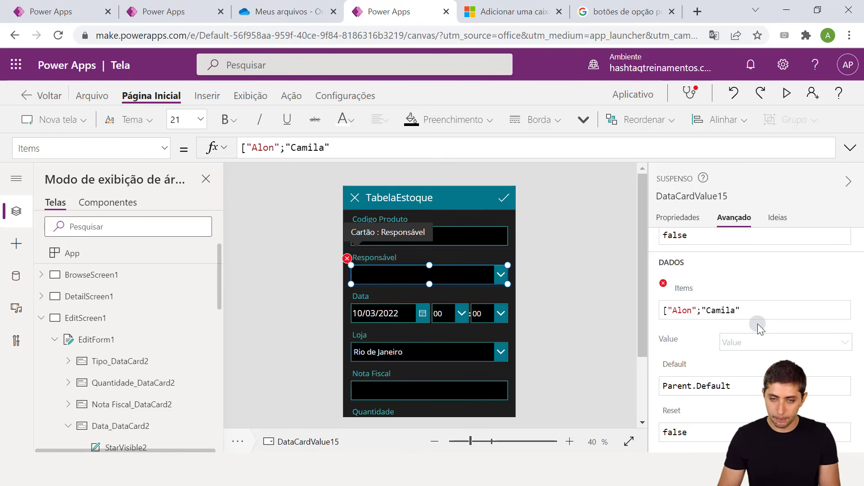
text(;")
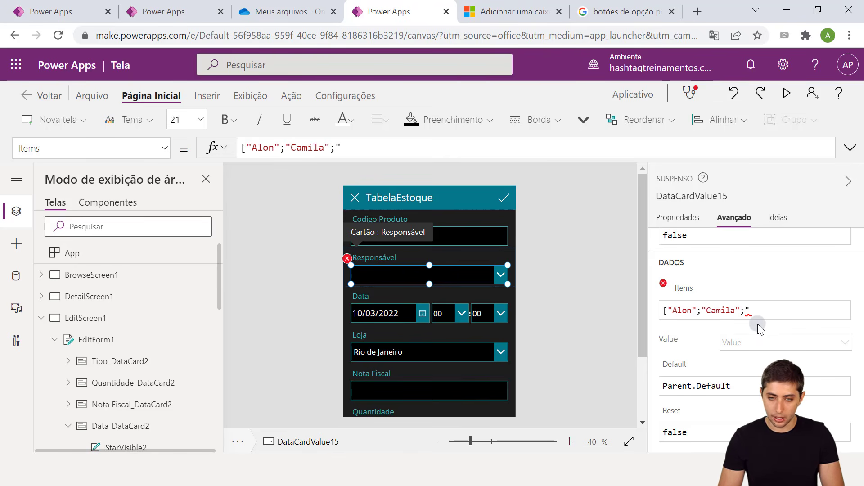
text(Carol";)
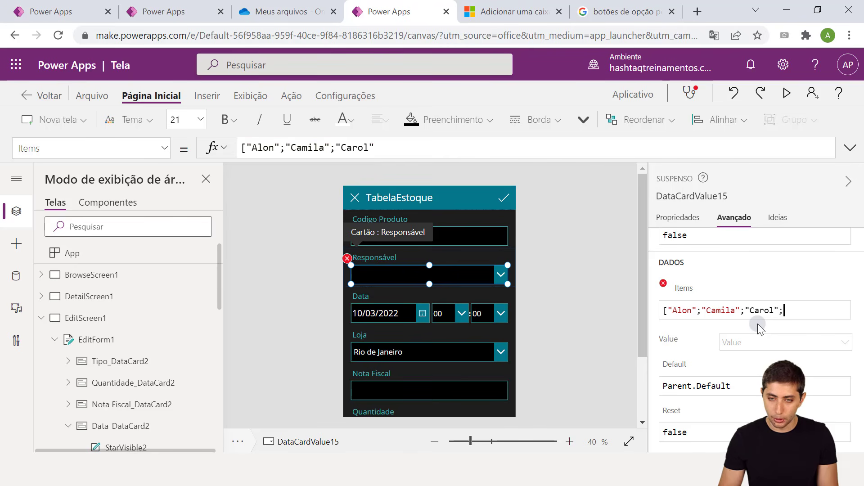
text("Gabriel)
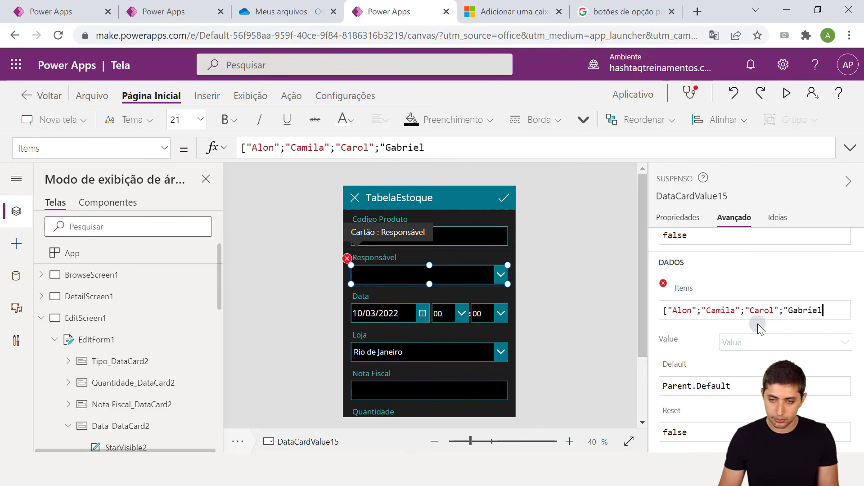
text("])
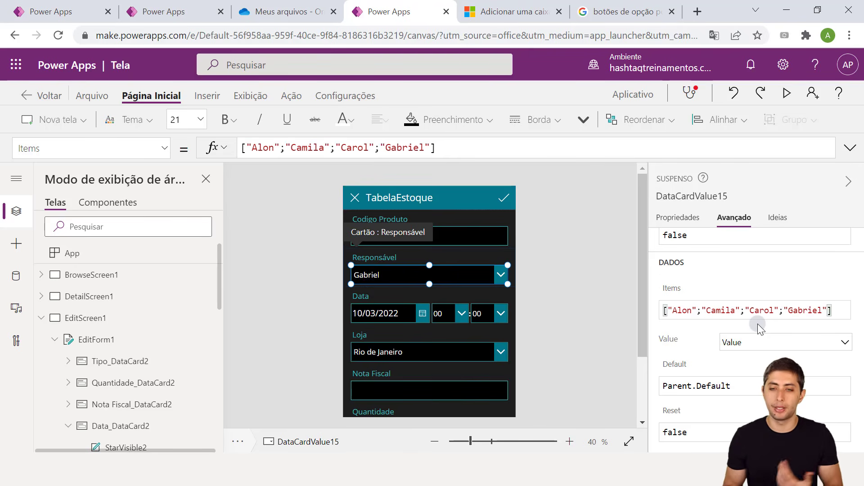
key(shift+Return)
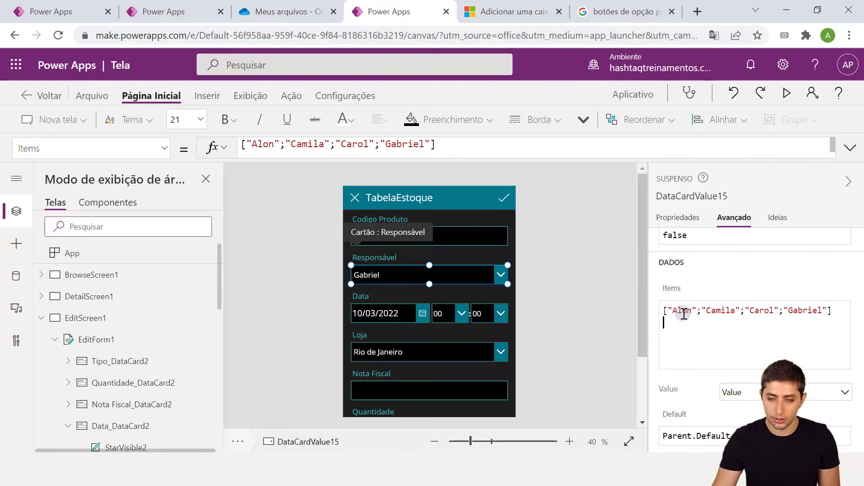
key(BackSpace)
click(599, 323)
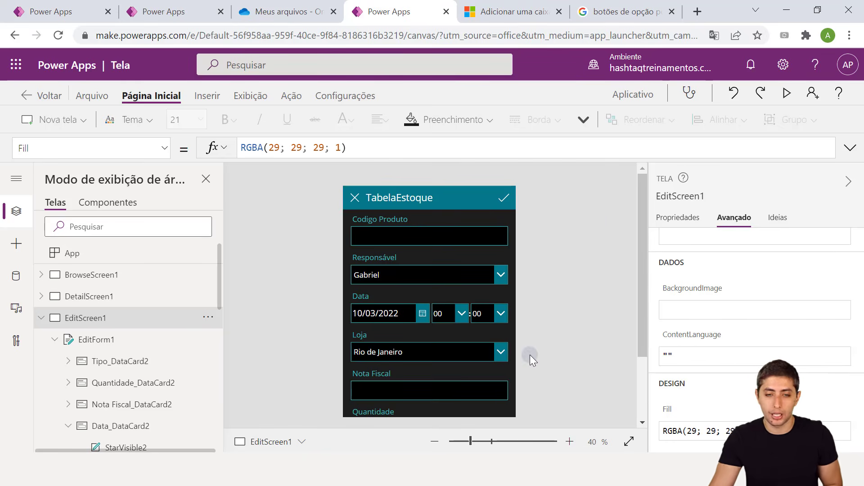
scroll(530, 355, down, 1)
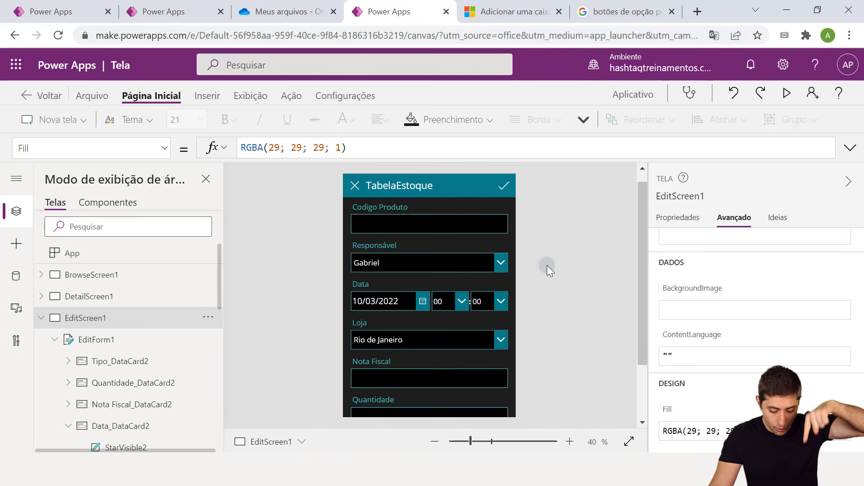
click(501, 263)
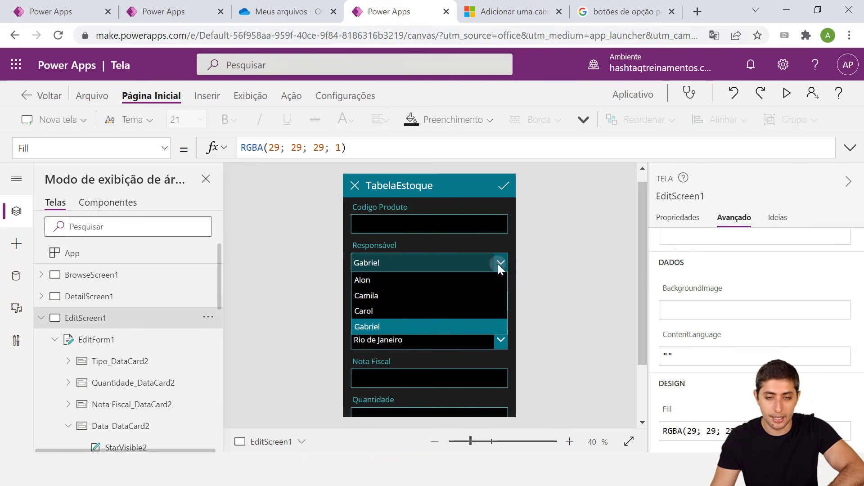
click(499, 264)
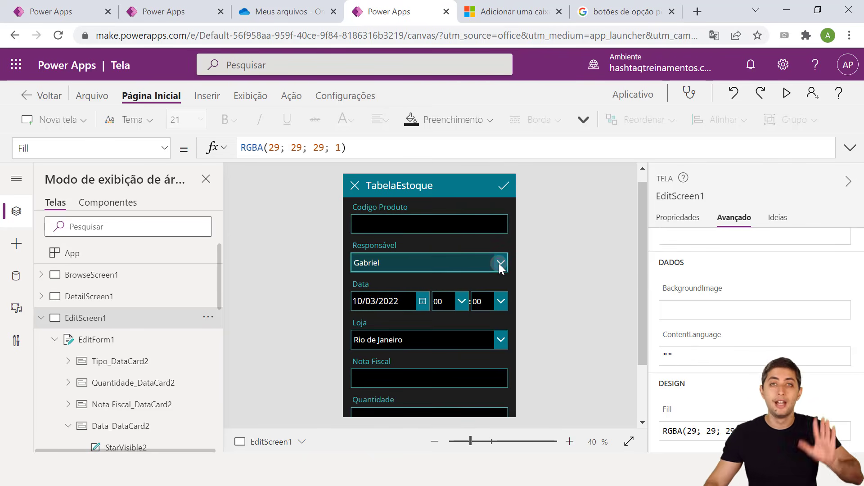
click(499, 263)
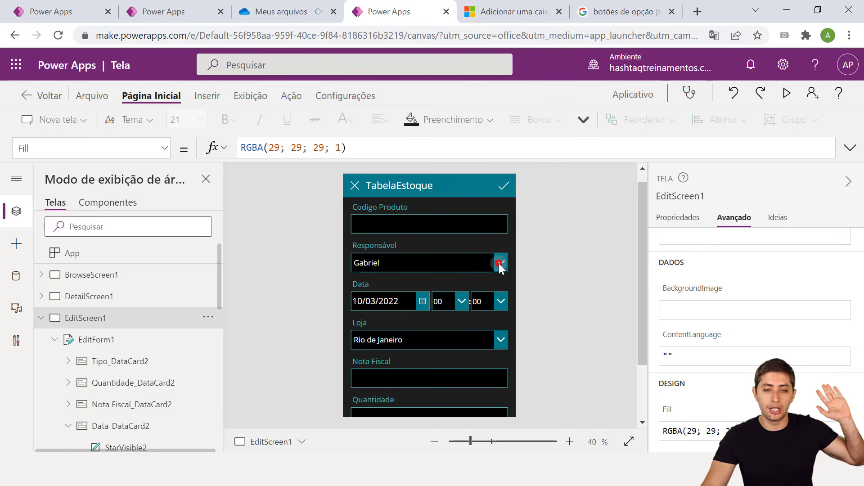
click(522, 273)
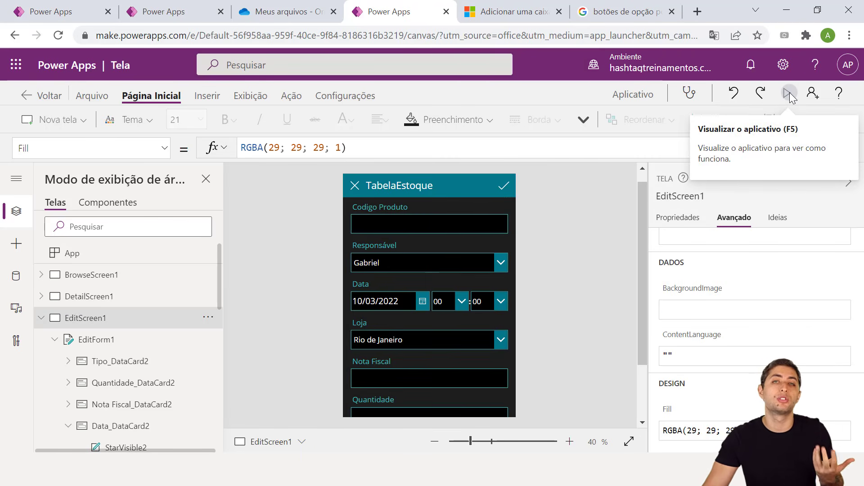
click(603, 218)
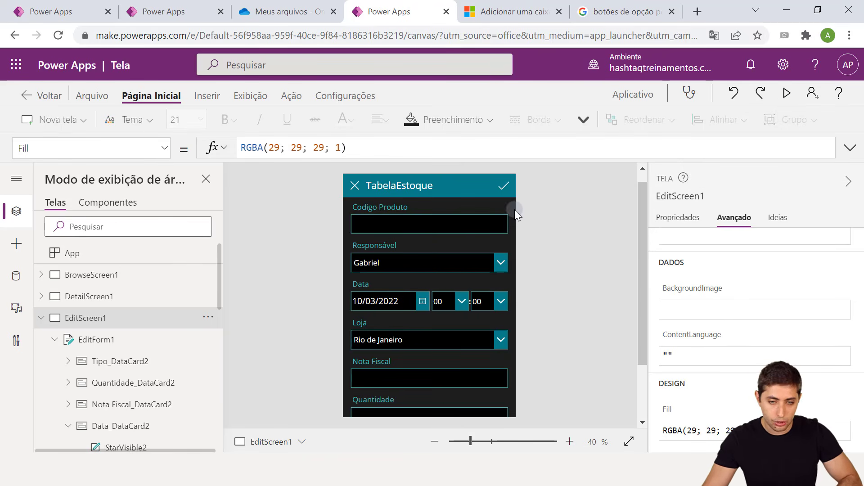
click(501, 262)
click(501, 262)
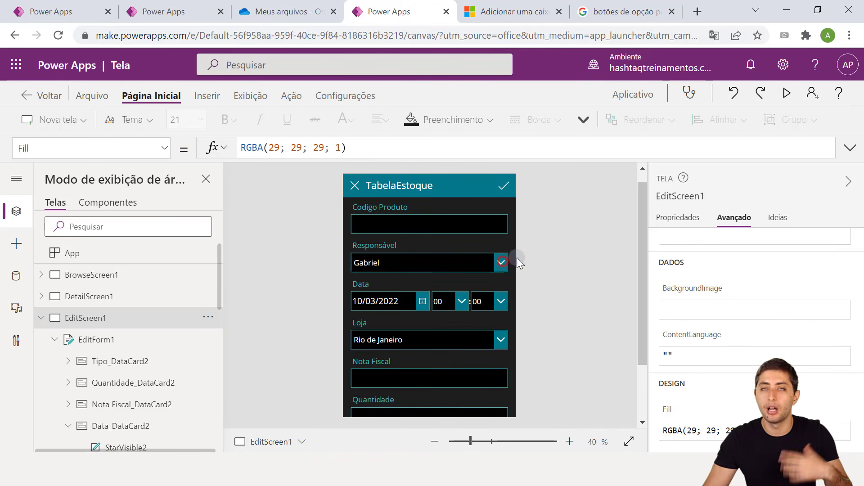
drag(638, 254, 636, 265)
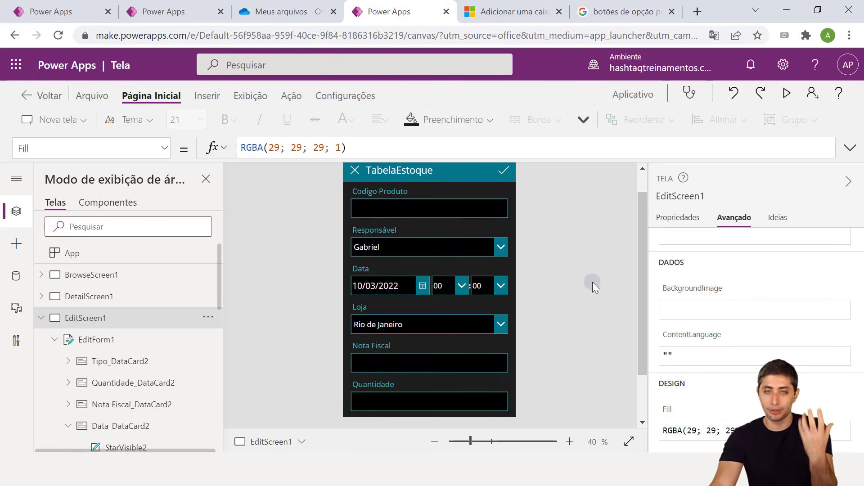
scroll(593, 281, down, 2)
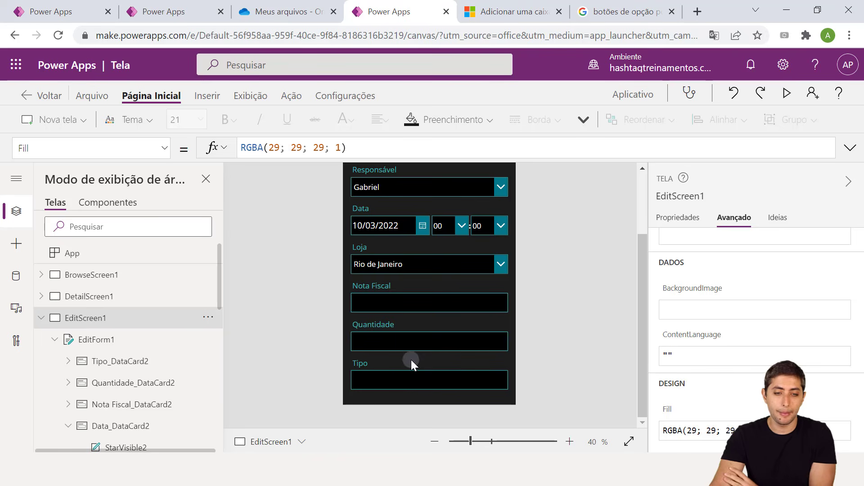
click(401, 375)
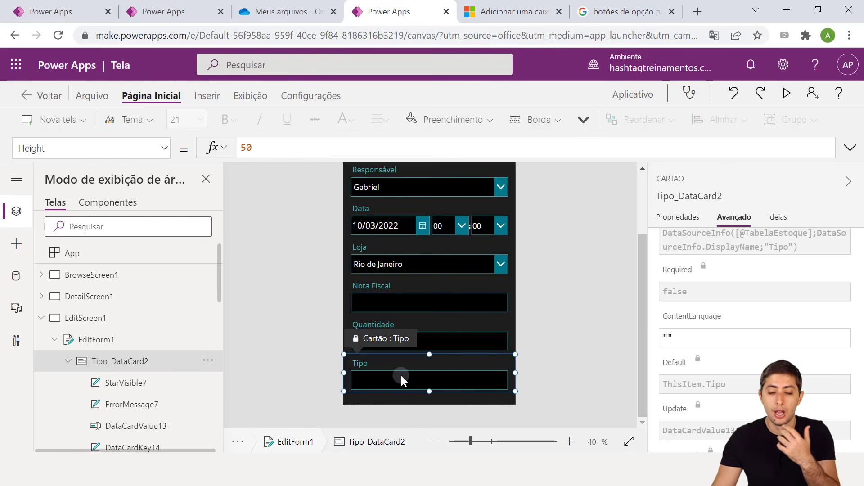
click(541, 365)
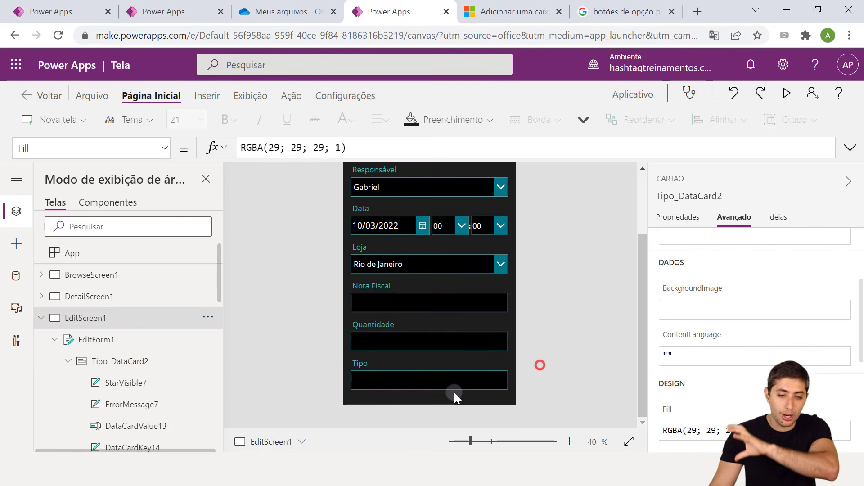
click(431, 378)
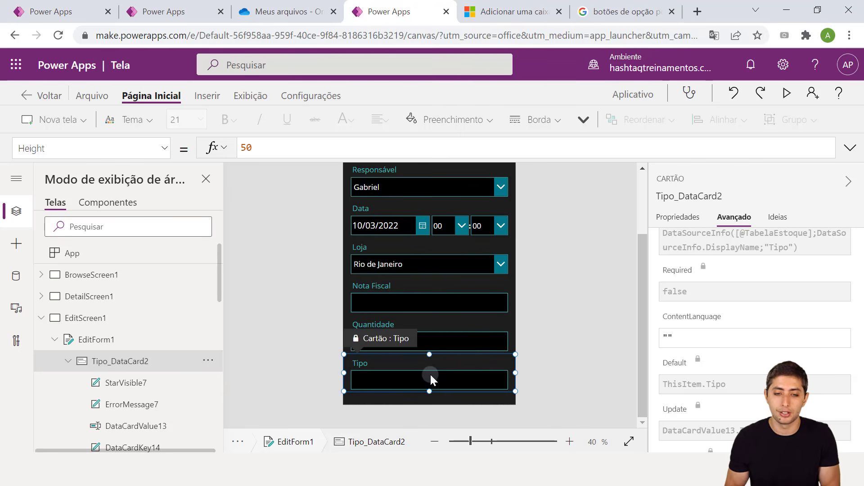
click(412, 272)
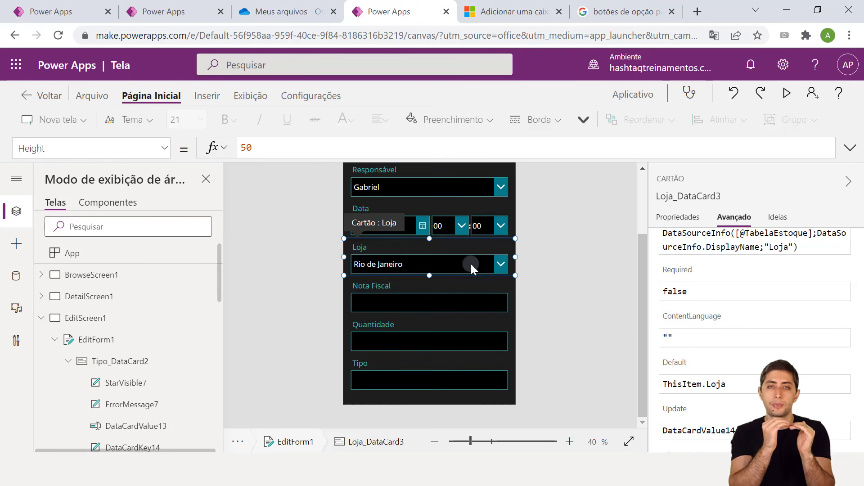
click(457, 383)
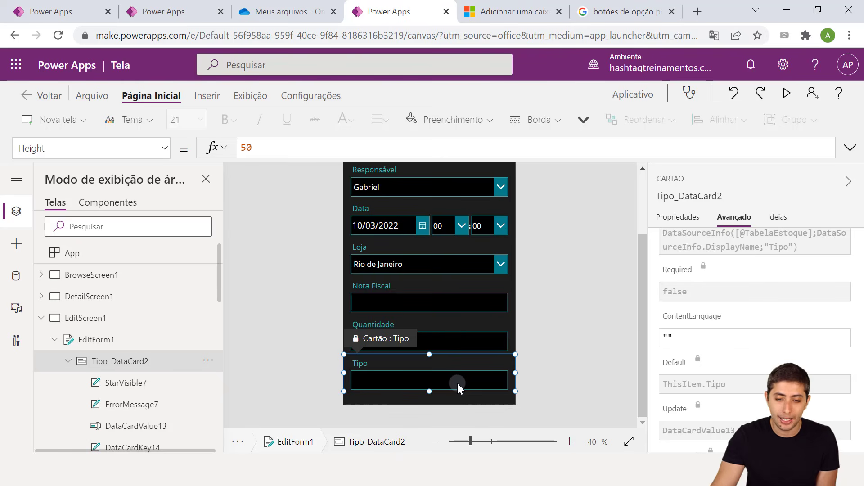
click(457, 383)
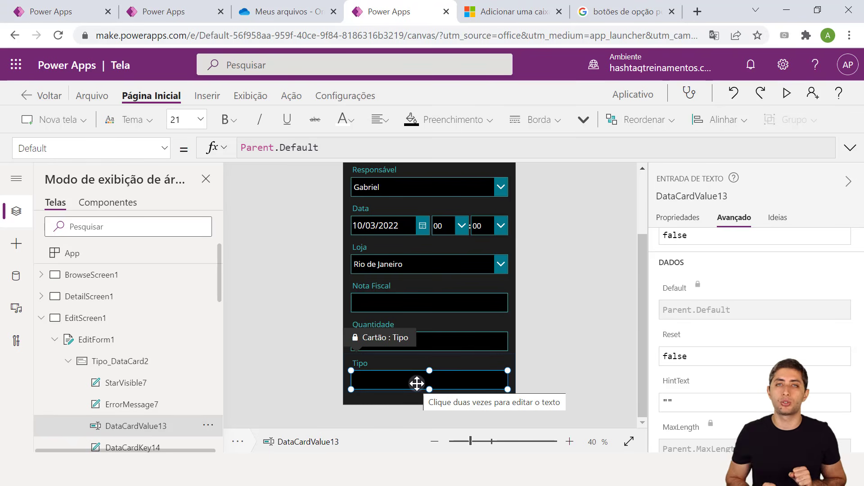
Select the Tipo card's text input and highlight its lock label with on-screen annotations
click(544, 353)
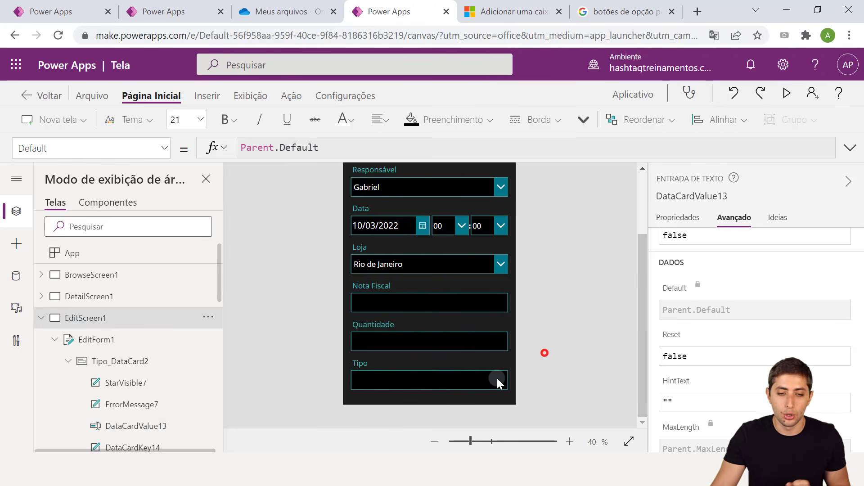
click(417, 378)
click(418, 378)
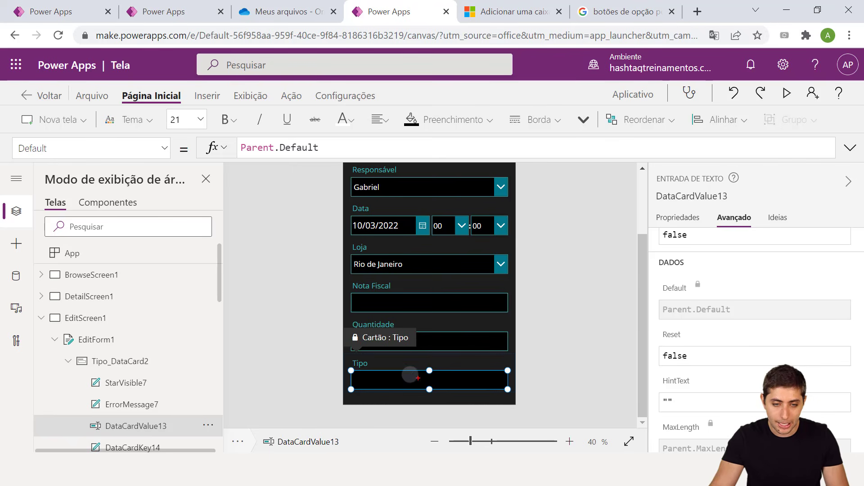
drag(334, 319, 421, 350)
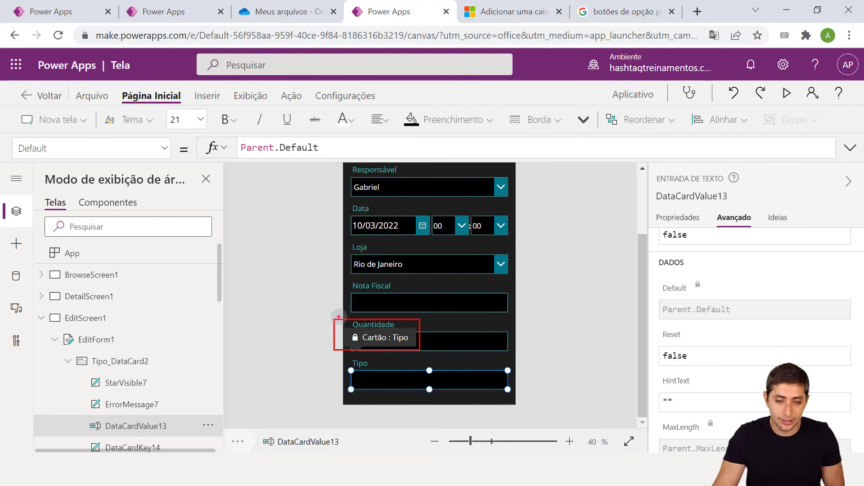
drag(343, 334, 302, 297)
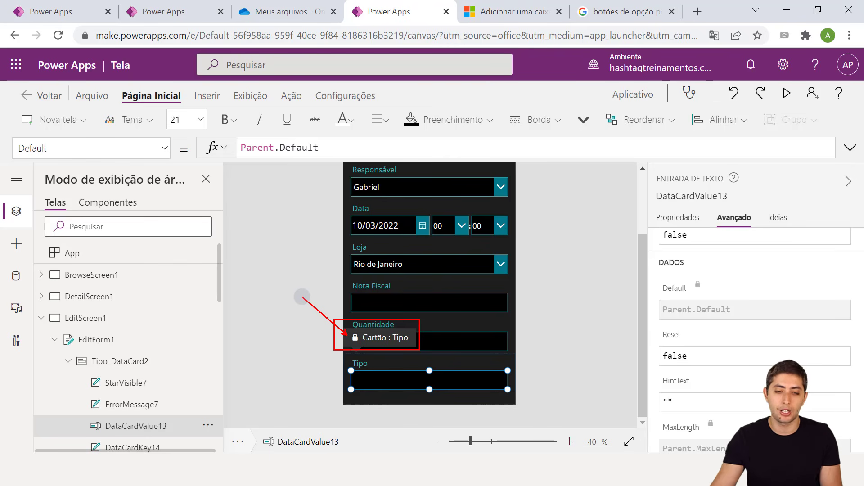
key(Escape)
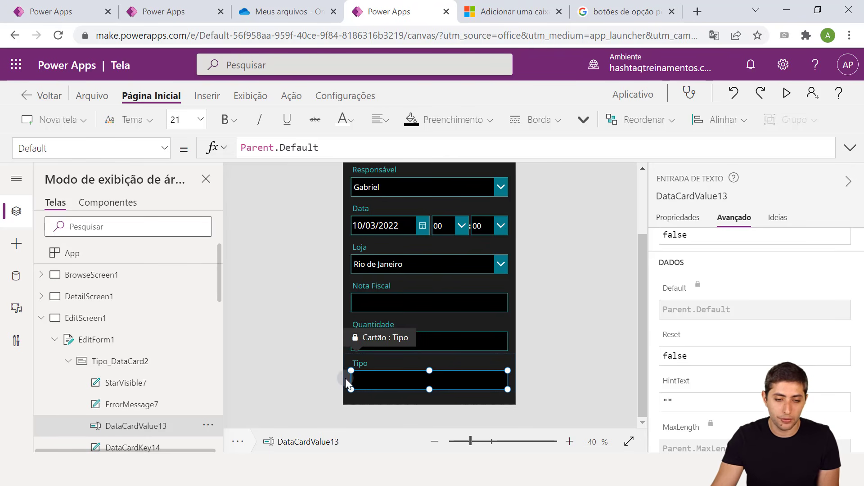
Open the Tree view options menu for DataCardValue13 in the locked Tipo card
scroll(188, 336, down, 2)
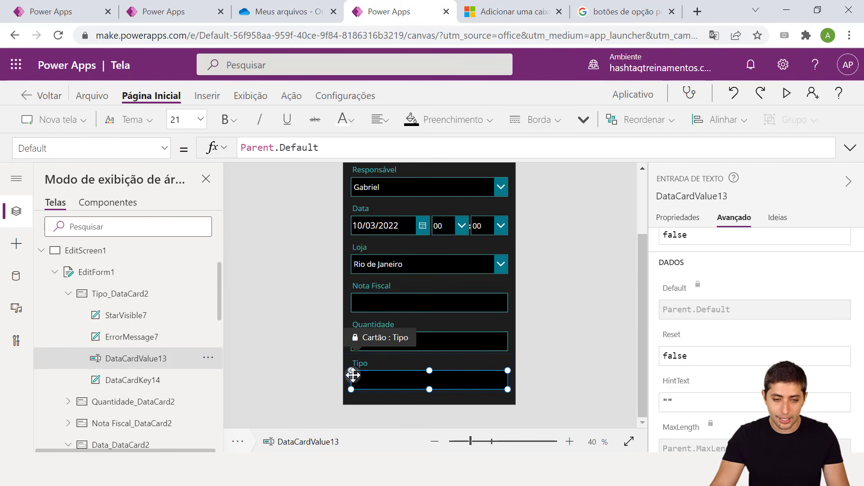
key(ctrl+2)
drag(329, 360, 523, 403)
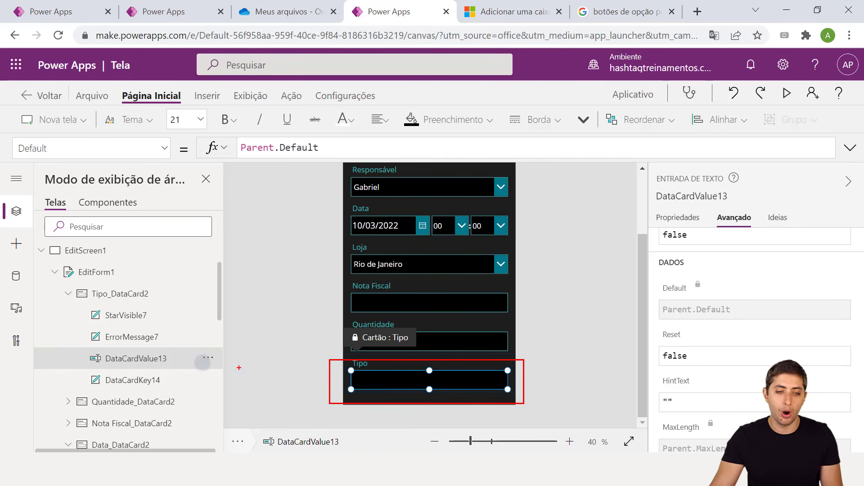
mouse_move(64, 348)
mouse_down()
mouse_move(166, 390)
mouse_move(185, 371)
mouse_up()
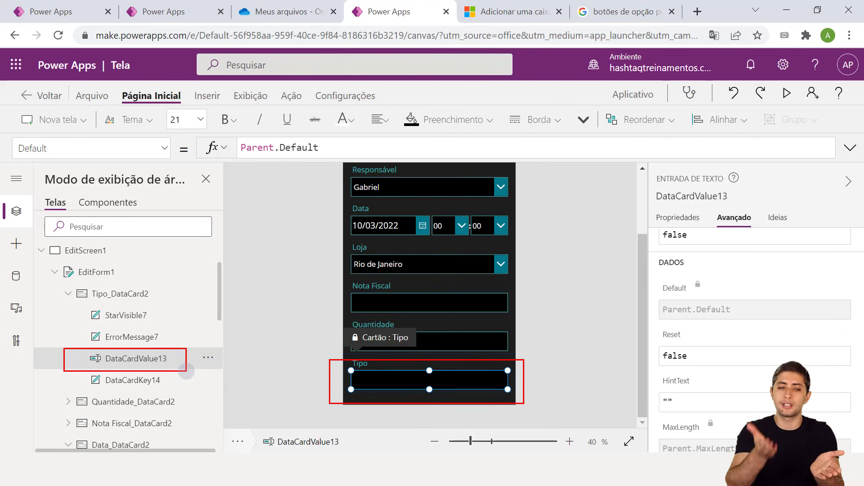
key(Escape)
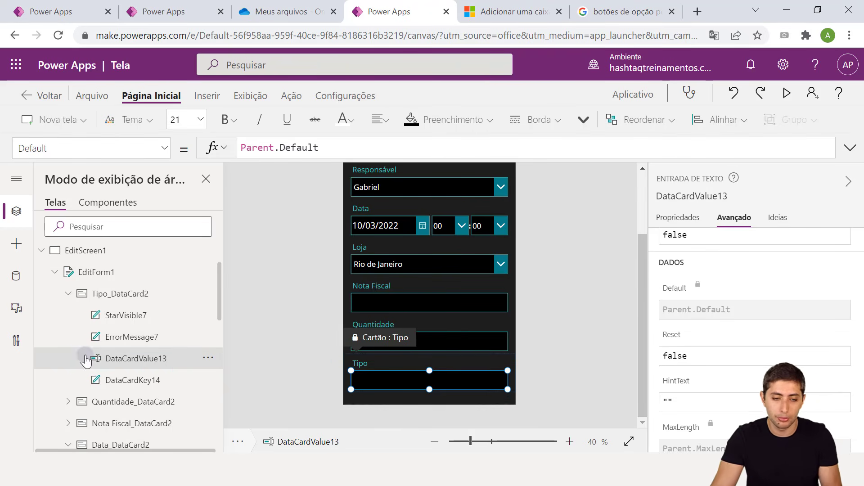
click(210, 358)
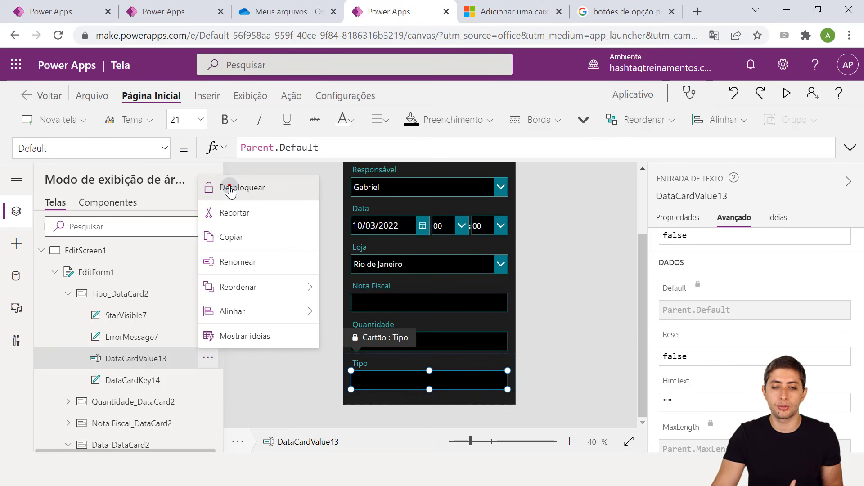
Unlock the Tipo card with Desbloquear and delete its DataCardValue13 text input
click(230, 189)
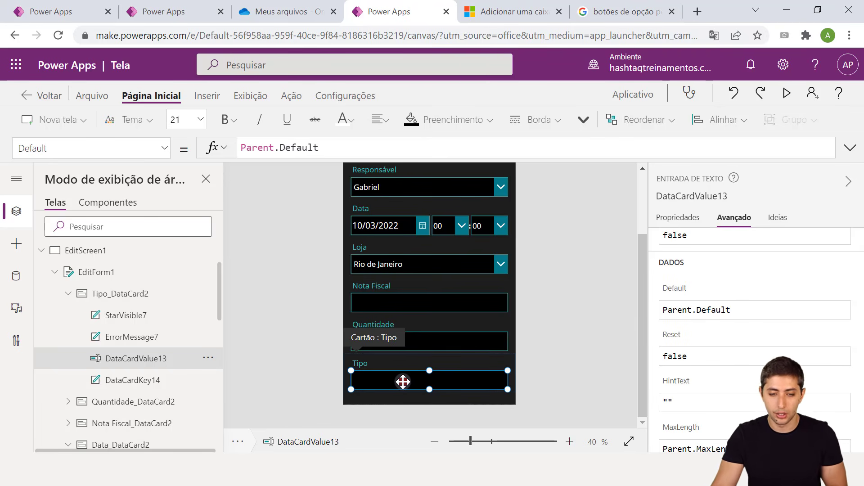
key(Delete)
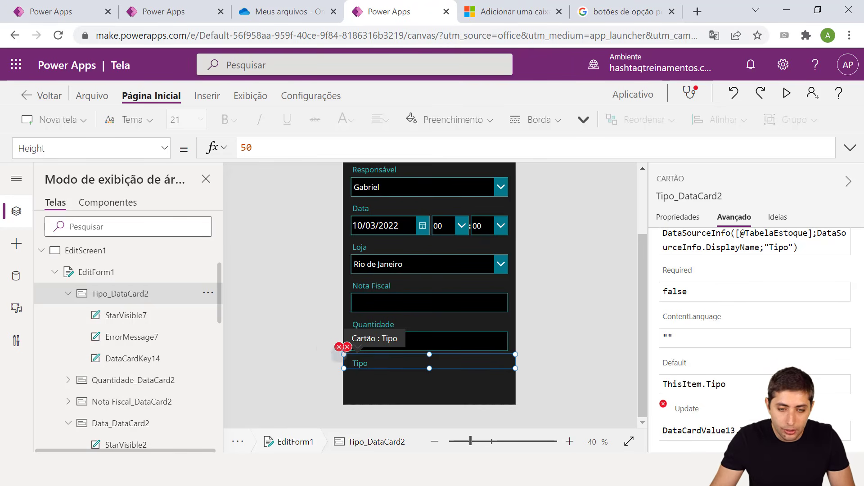
drag(322, 337, 391, 361)
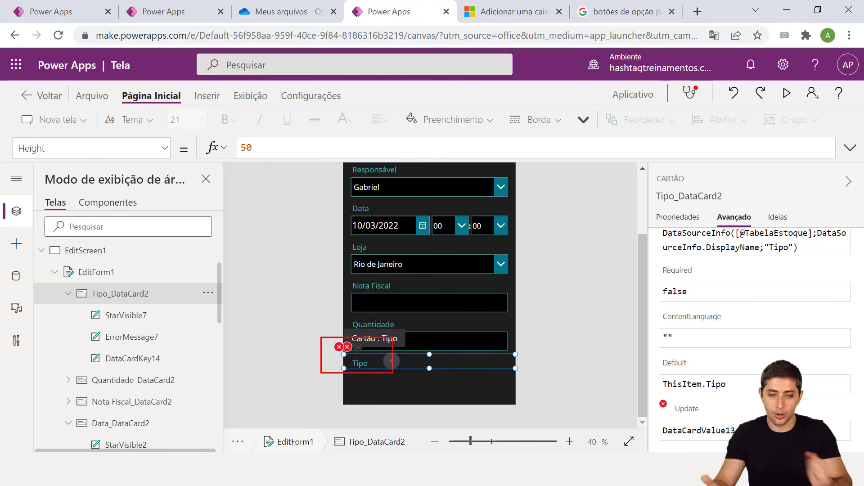
key(Escape)
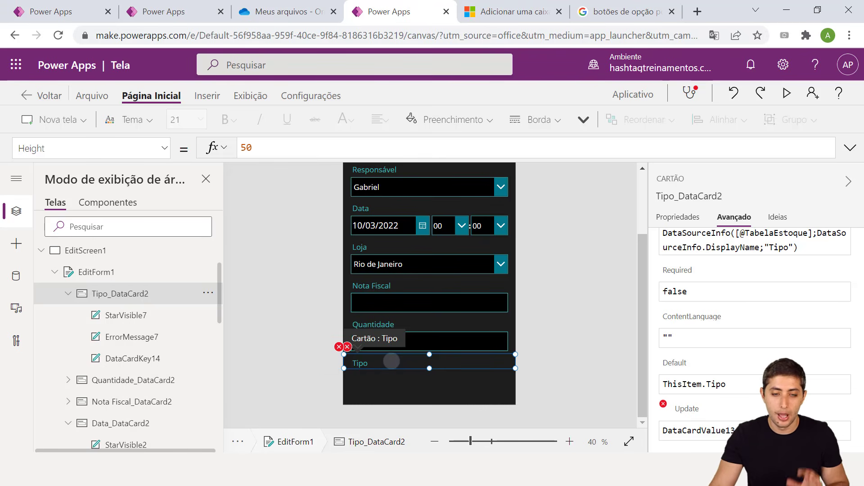
click(326, 373)
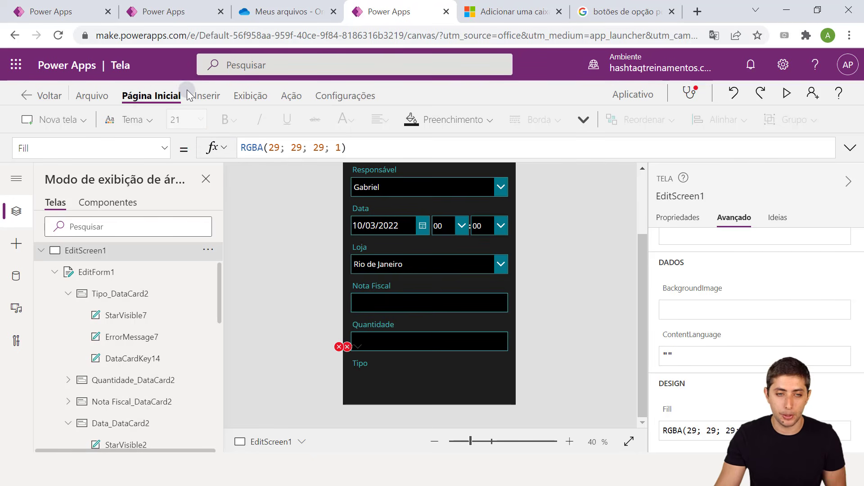
Insert a Rádio control from the Inserir tab's Entrada list onto EditScreen1
click(204, 97)
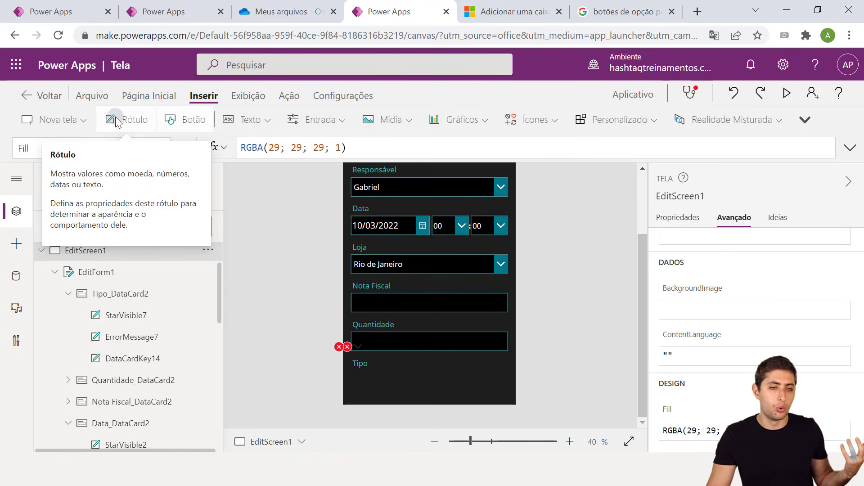
click(322, 120)
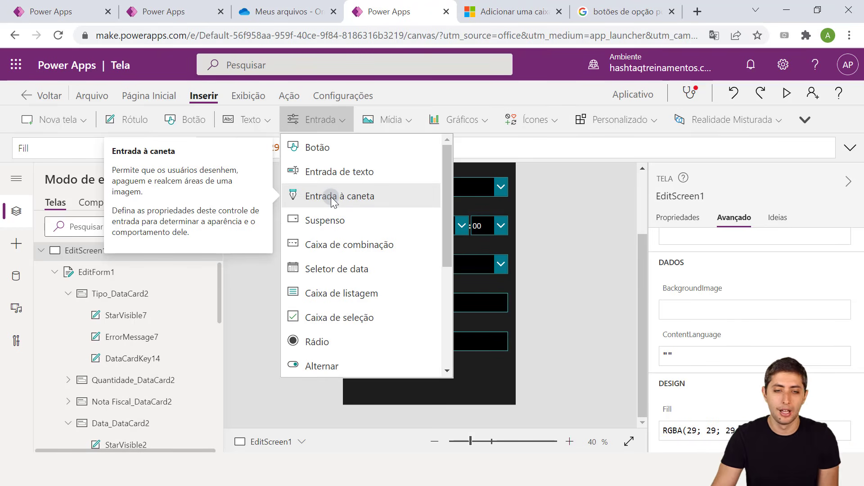
scroll(374, 242, down, 2)
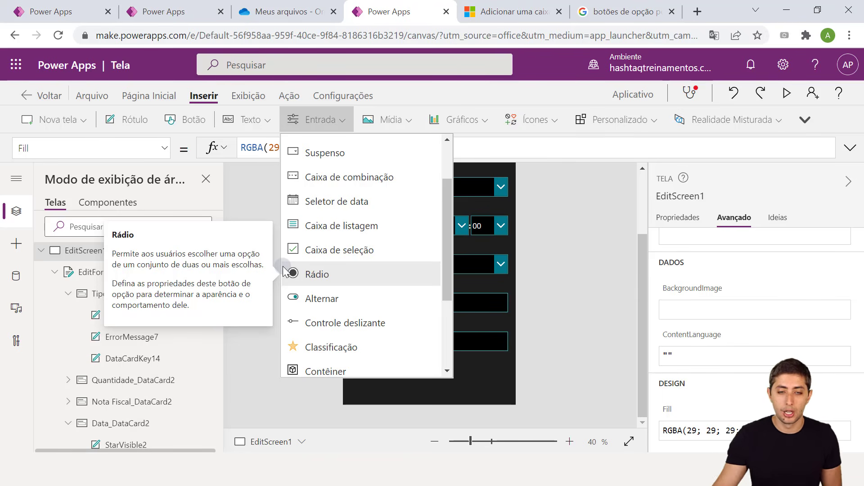
click(308, 275)
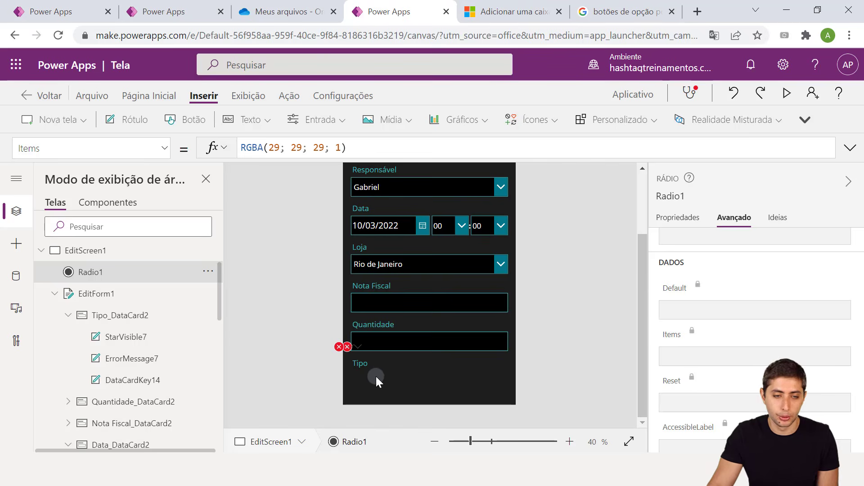
Move Radio1 down the form and drop it into the empty Tipo card
scroll(396, 297, up, 3)
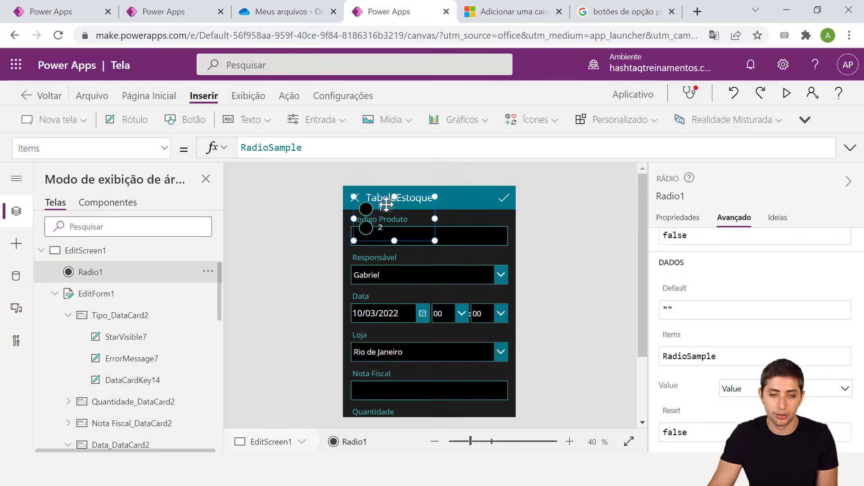
drag(387, 204, 385, 213)
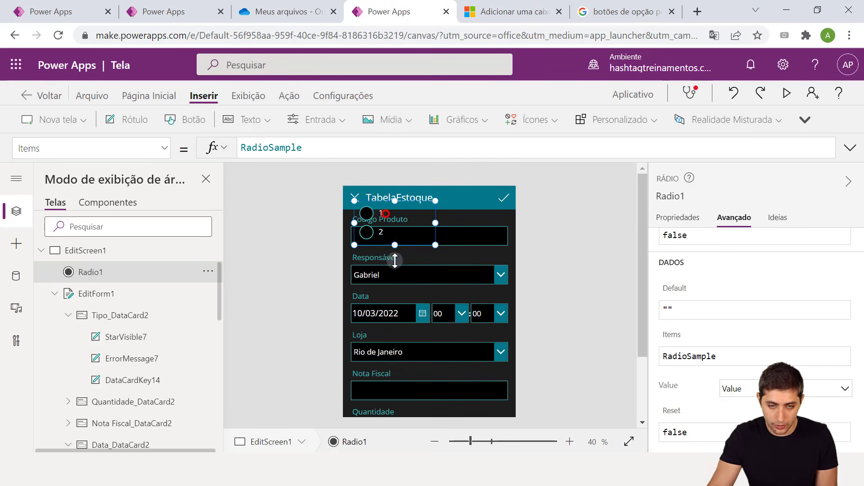
drag(395, 260, 417, 414)
scroll(455, 298, down, 2)
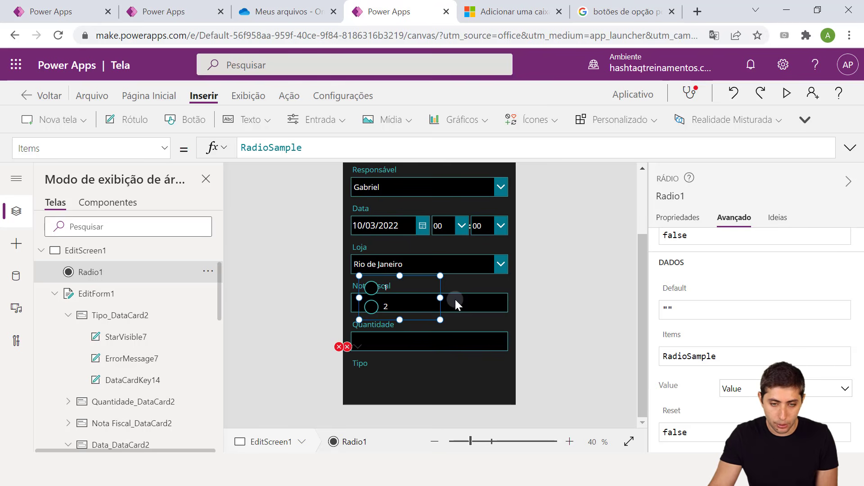
drag(407, 282, 399, 397)
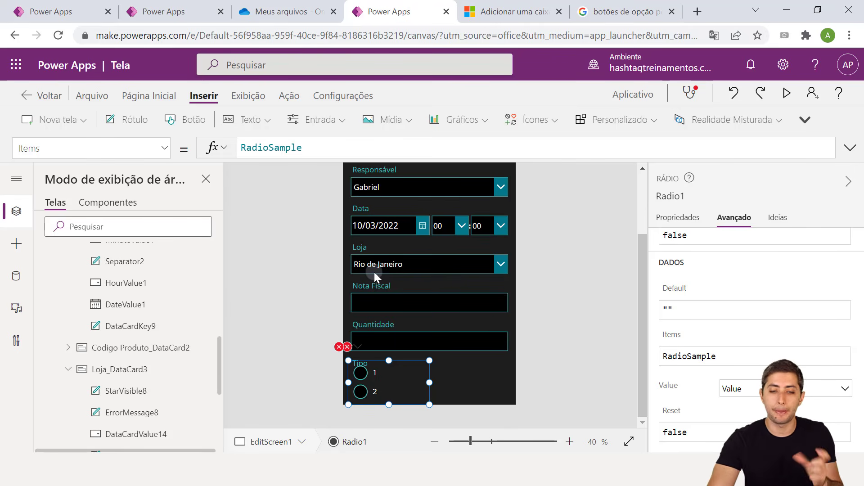
Replace Radio1's RadioSample items with ["Entrada";"Saída"]
double_click(299, 149)
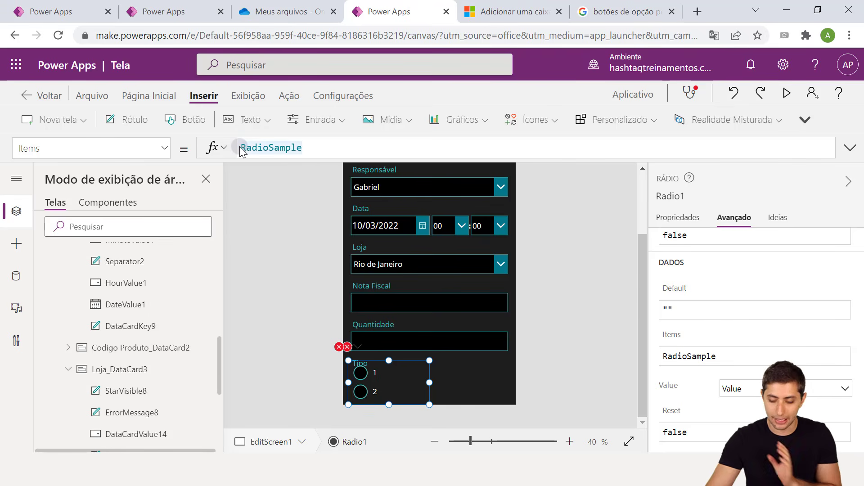
key(BackSpace)
key(BackSpace)
key(BackSpace)
key(BackSpace)
key(BackSpace)
key(BackSpace)
key(BackSpace)
key(BackSpace)
key(BackSpace)
key(BackSpace)
key(BackSpace)
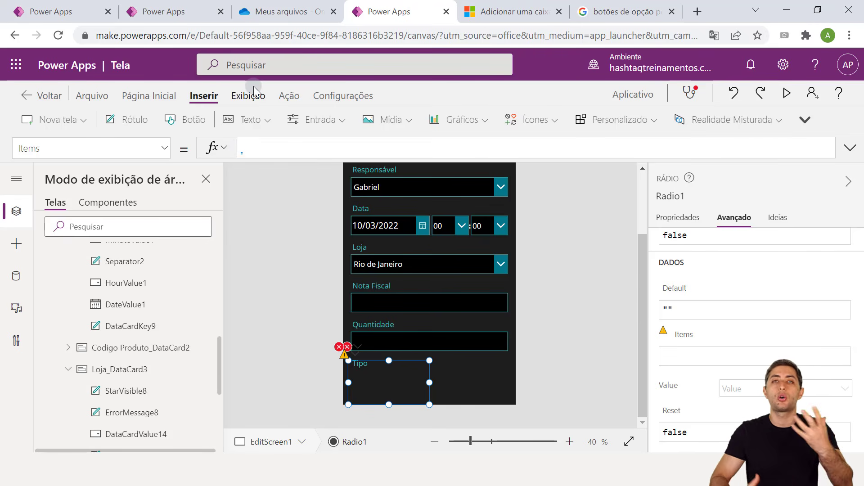
text([)
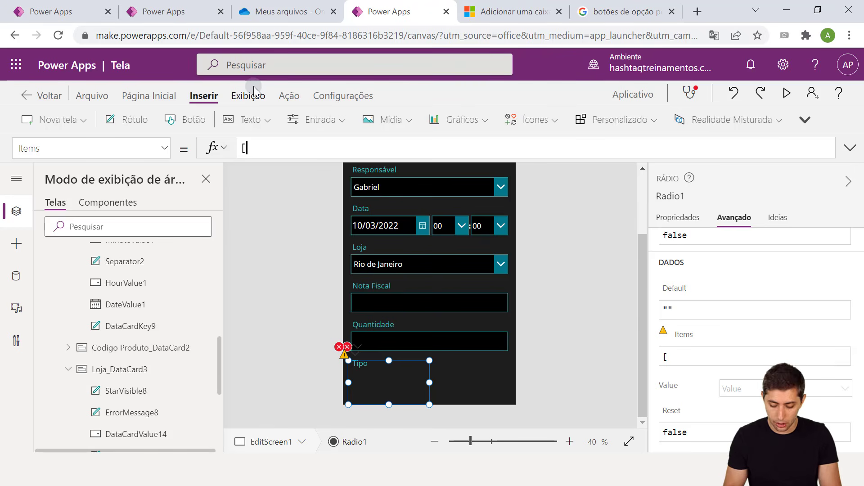
text("E)
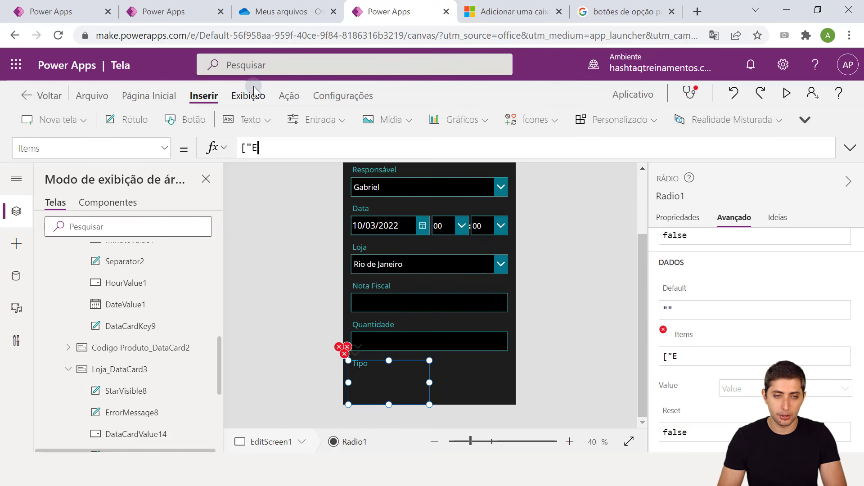
text(ntrada")
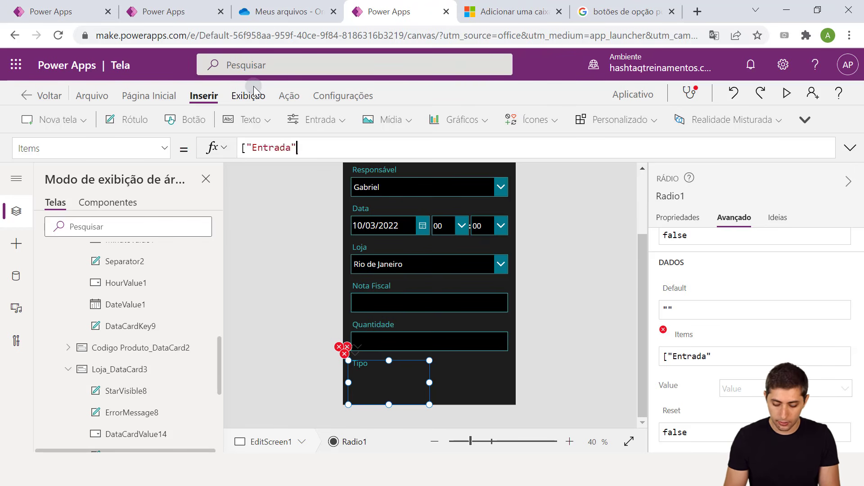
text(,)
key(BackSpace)
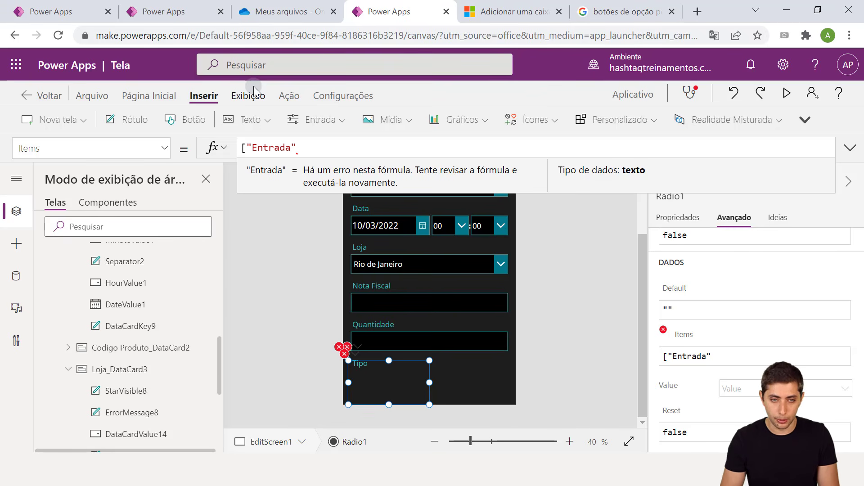
text(;"S)
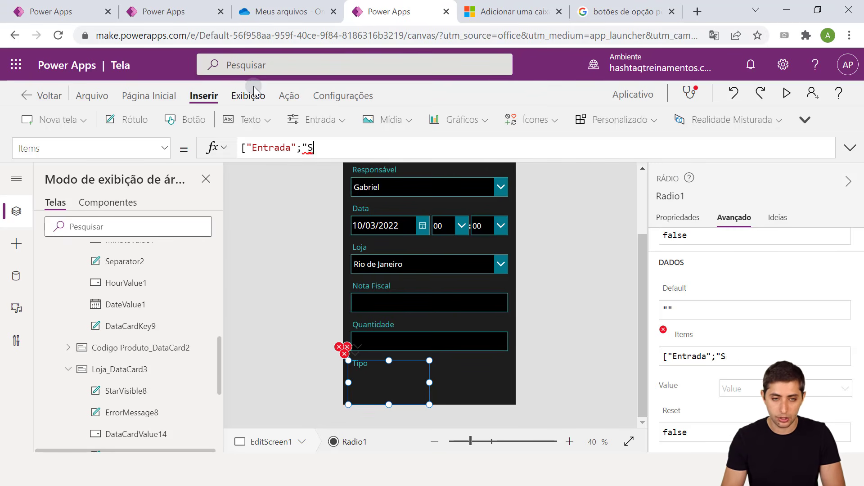
text(aída")
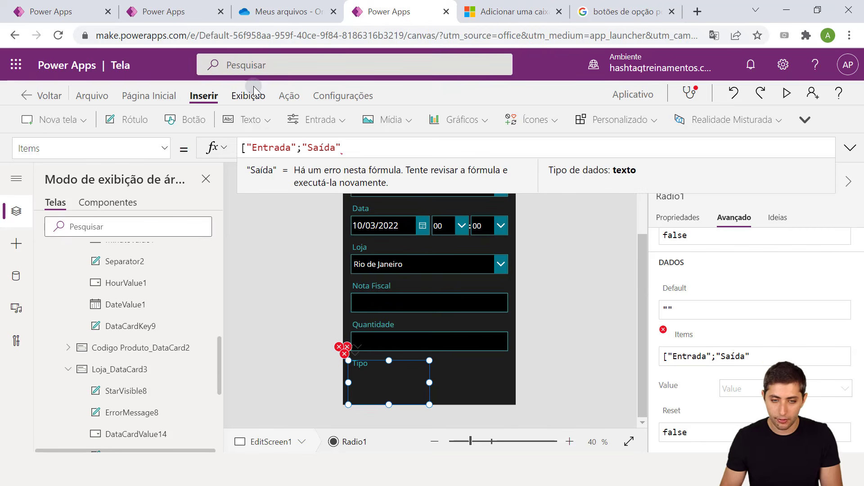
text(])
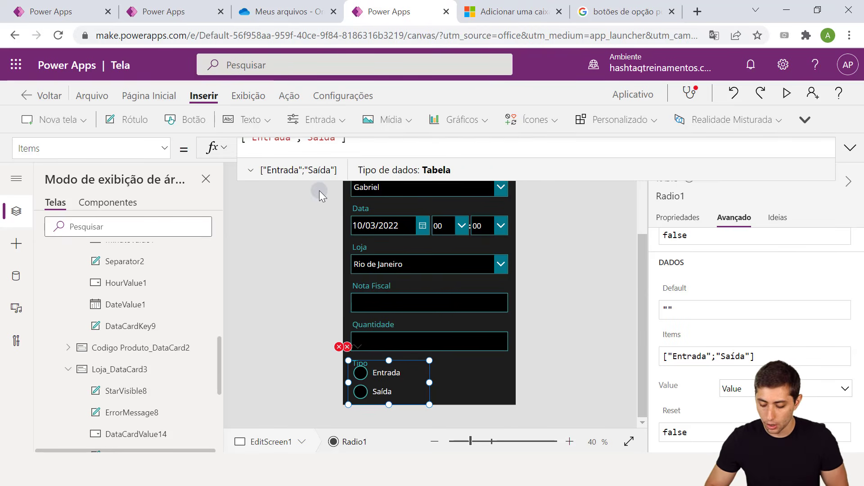
key(BackSpace)
click(293, 249)
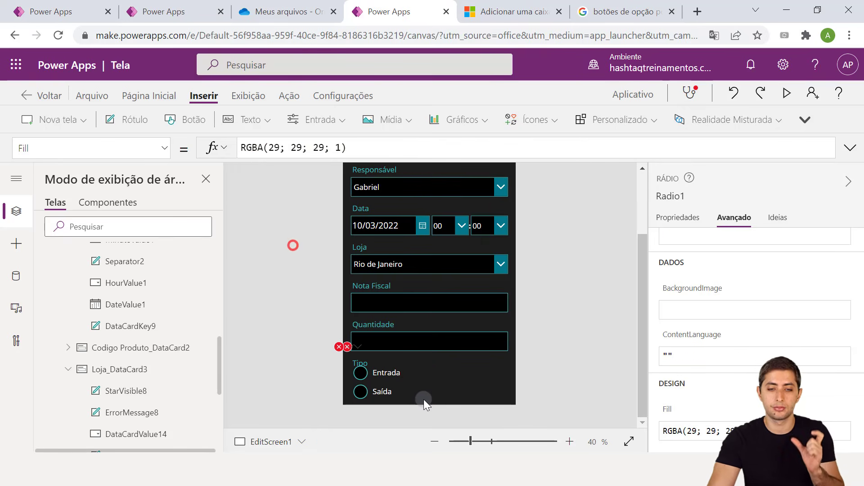
click(403, 384)
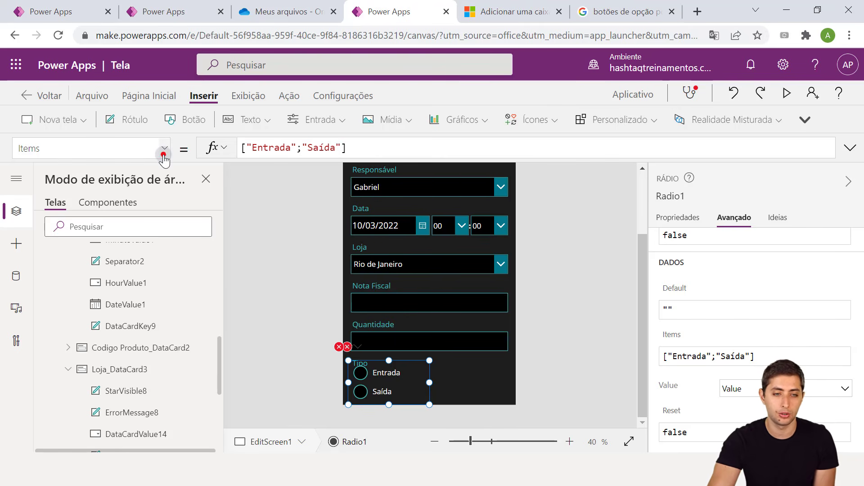
Change Radio1's Layout from Layout.Vertical to Layout.Horizontal, then make the control wider and shorter
click(164, 154)
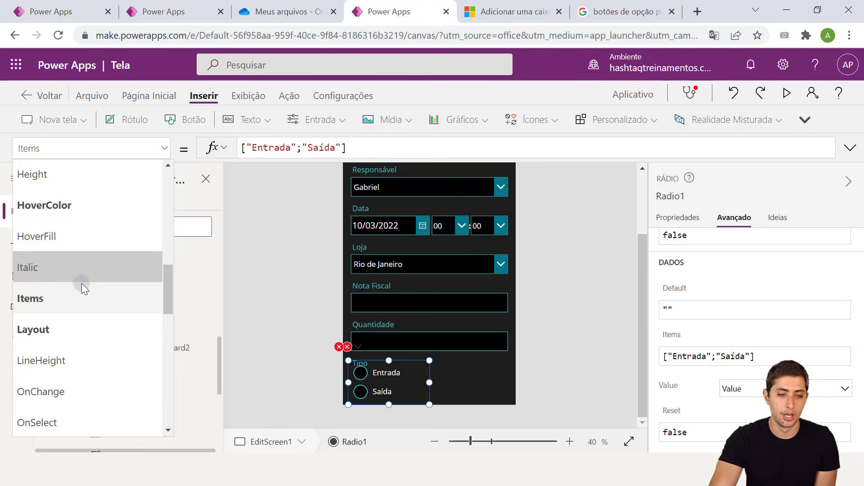
click(32, 305)
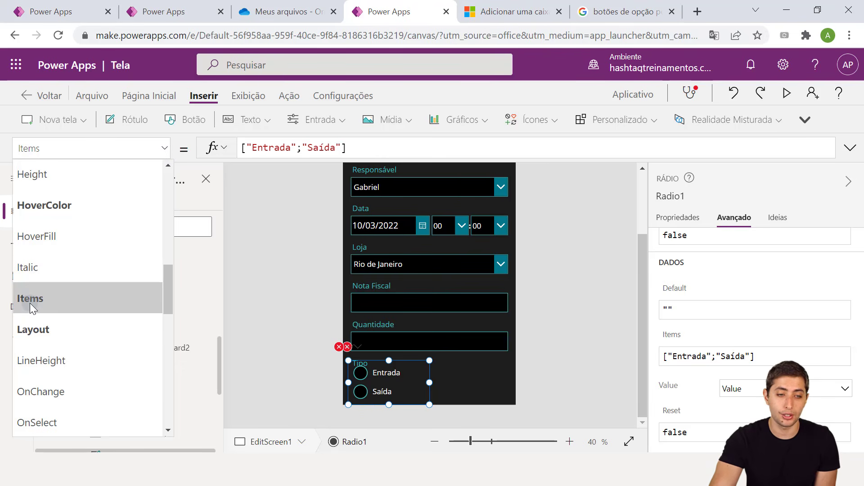
click(52, 340)
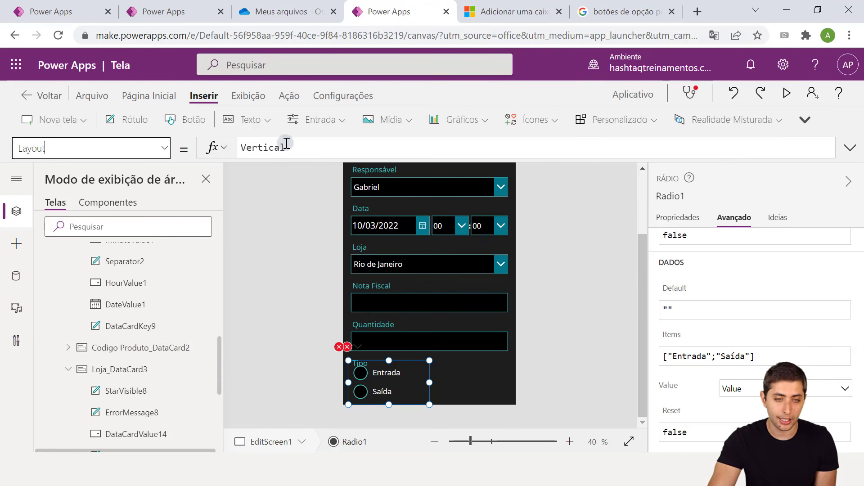
click(287, 144)
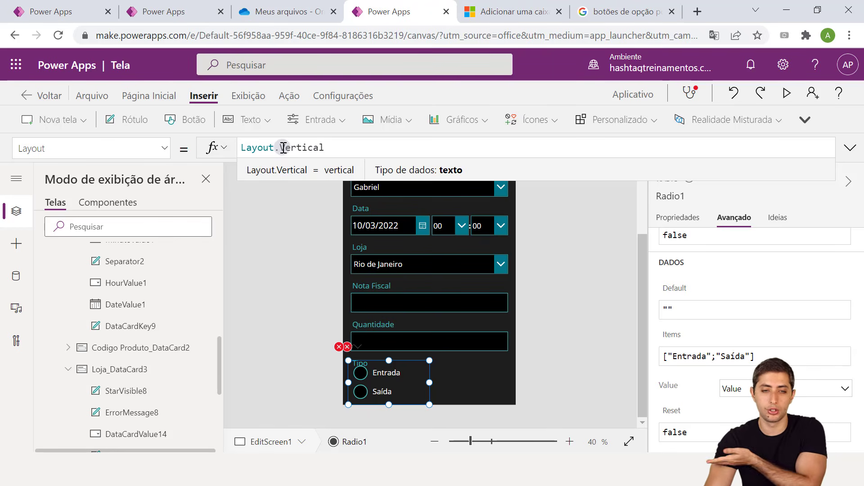
drag(283, 148, 337, 145)
key(BackSpace)
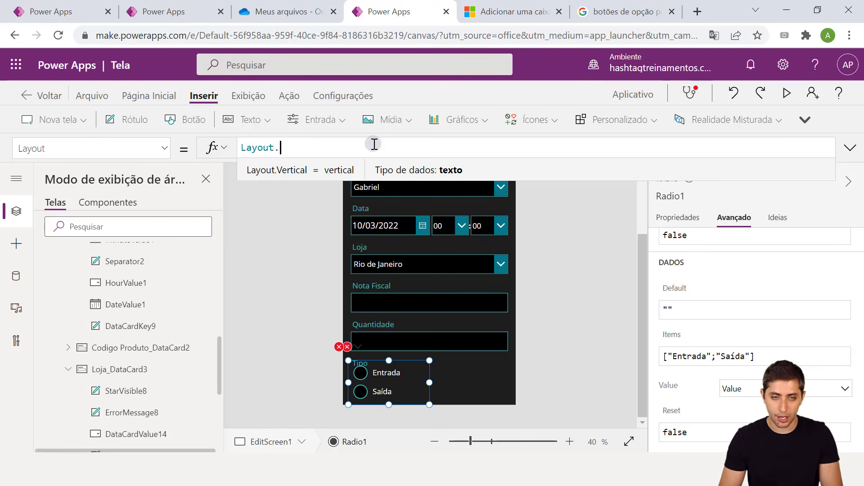
text(Horizon)
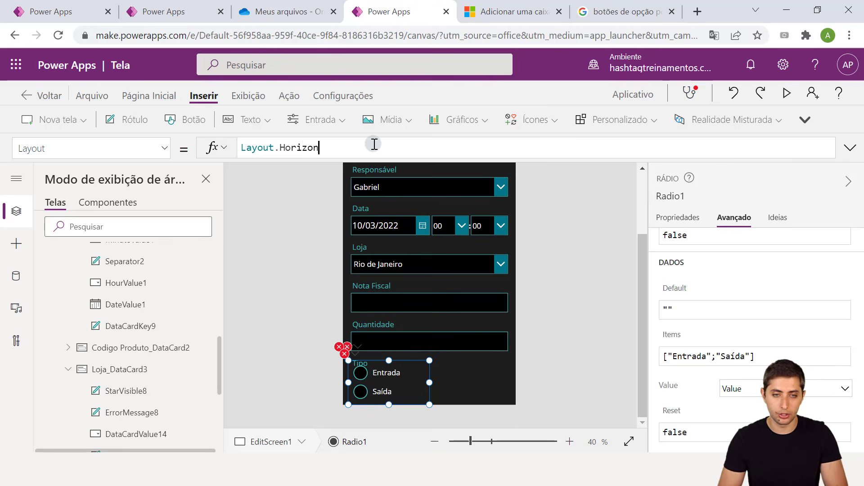
text(tal)
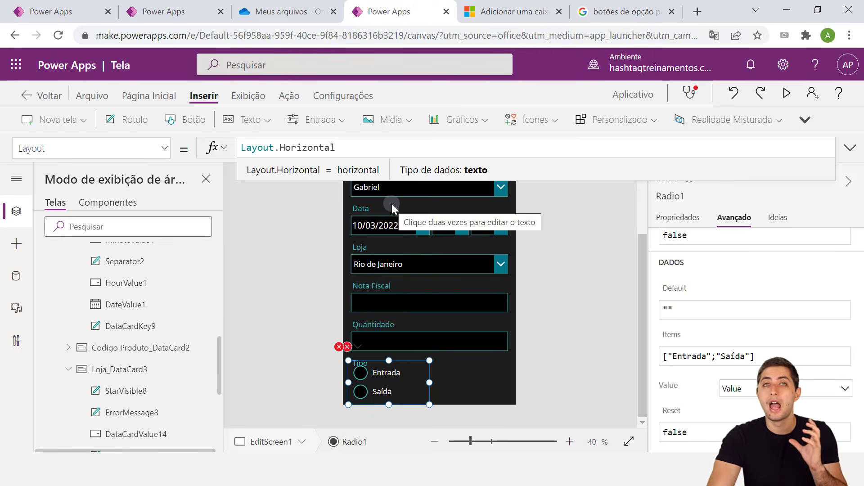
drag(430, 381, 442, 396)
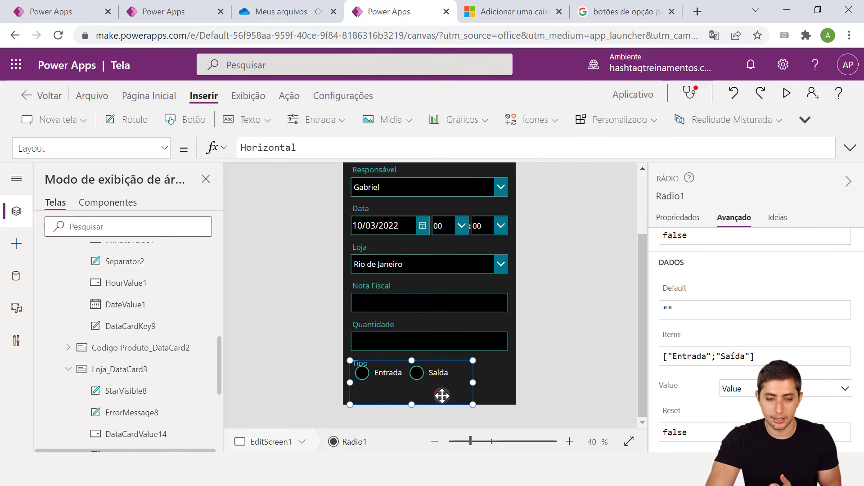
drag(412, 360, 413, 368)
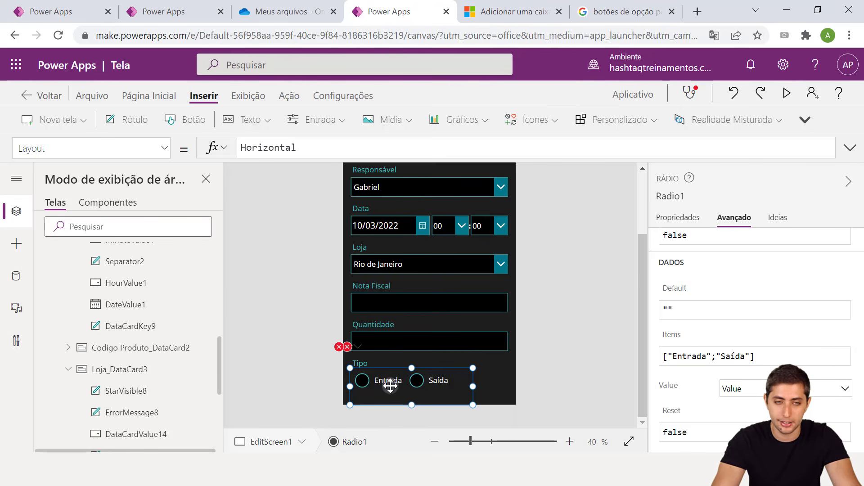
Change the radio control's font size from 21 to 20 in the Properties pane
click(678, 218)
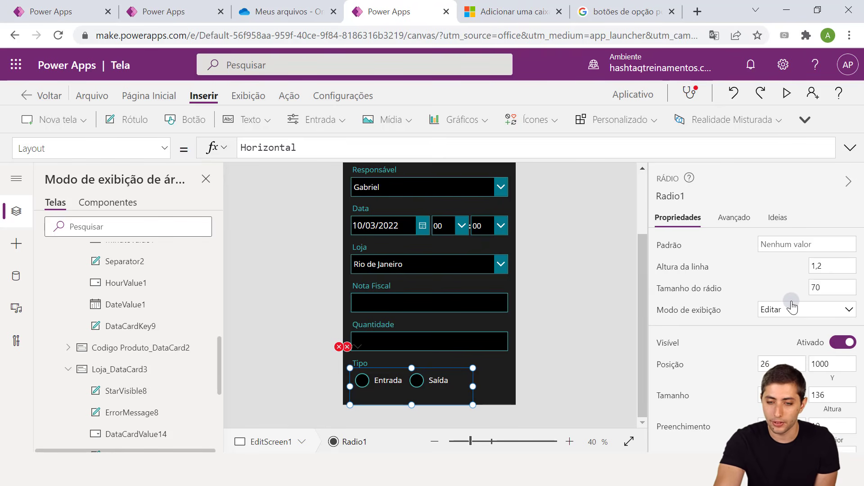
scroll(793, 306, down, 5)
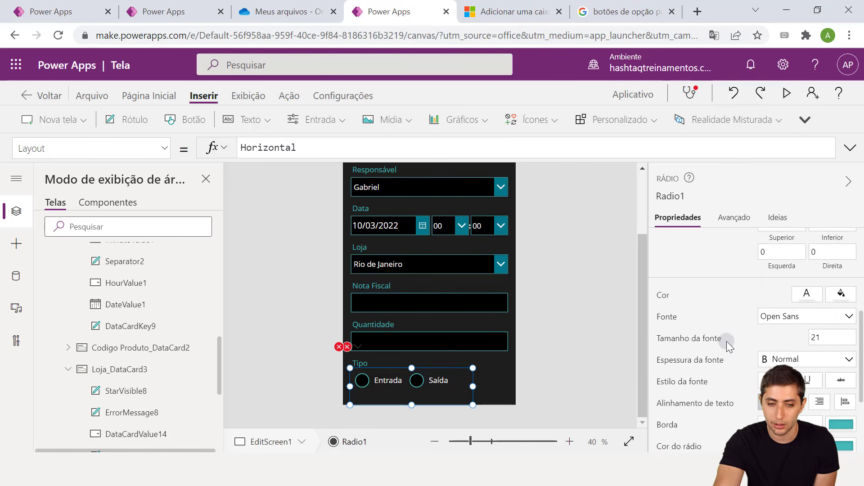
double_click(840, 340)
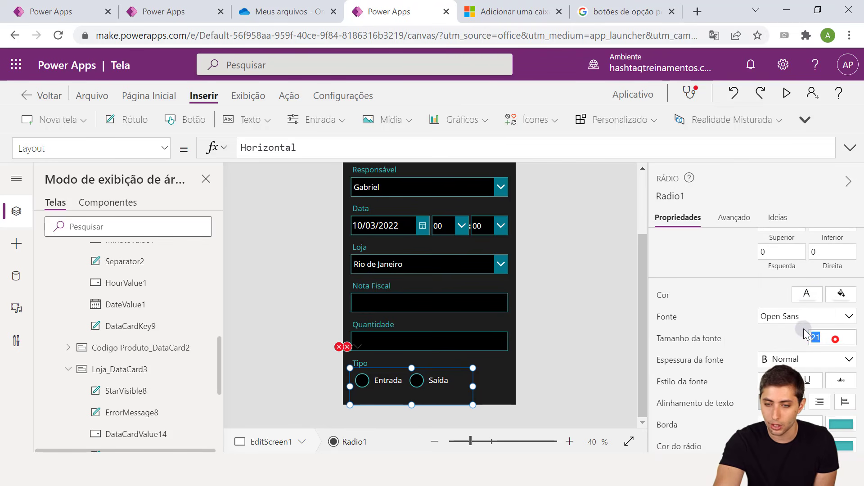
text(18)
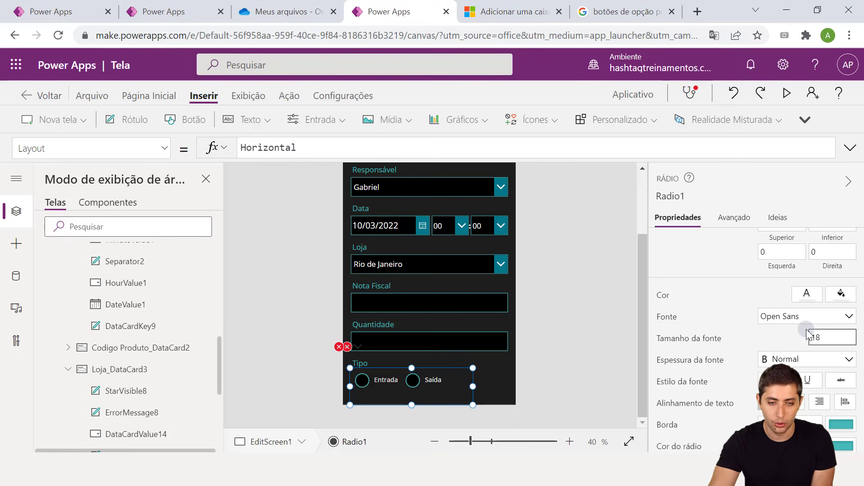
double_click(810, 338)
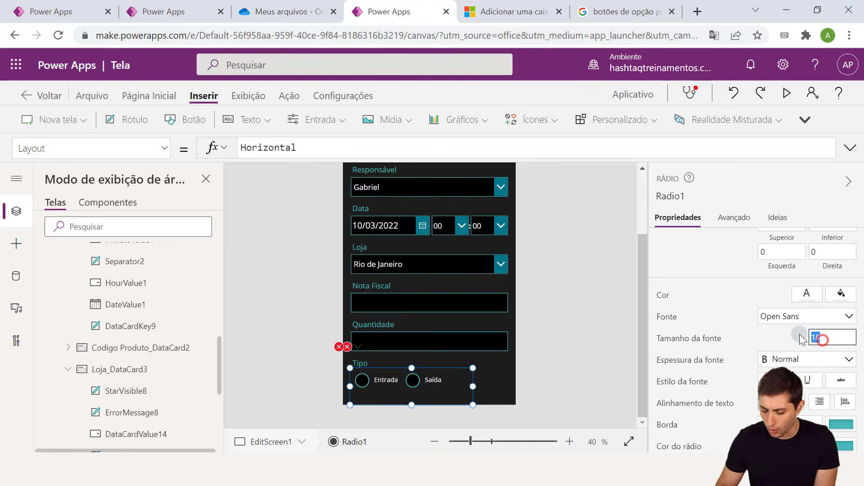
text(20)
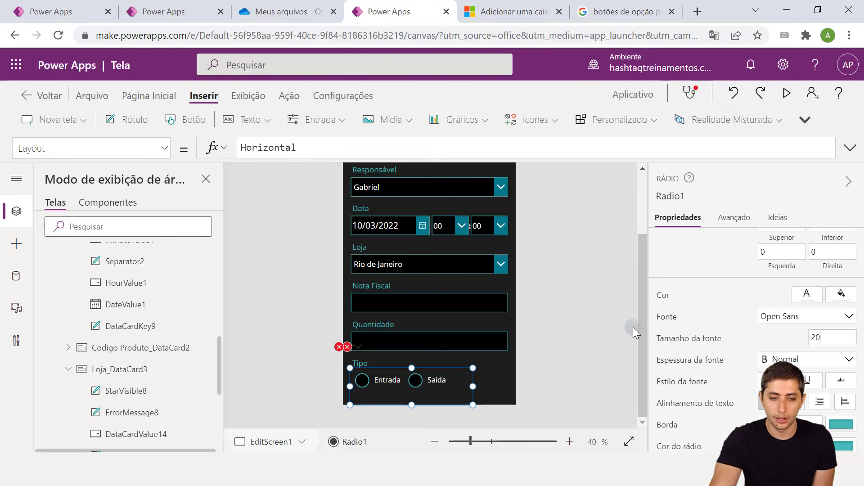
click(586, 322)
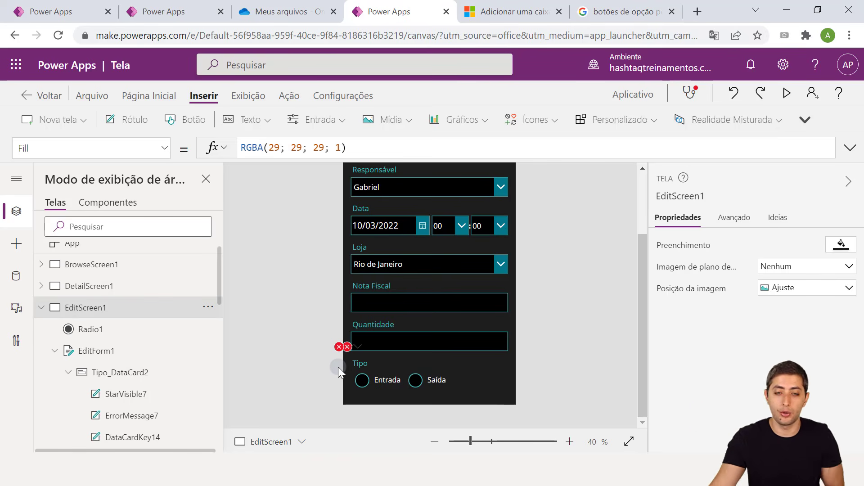
click(345, 348)
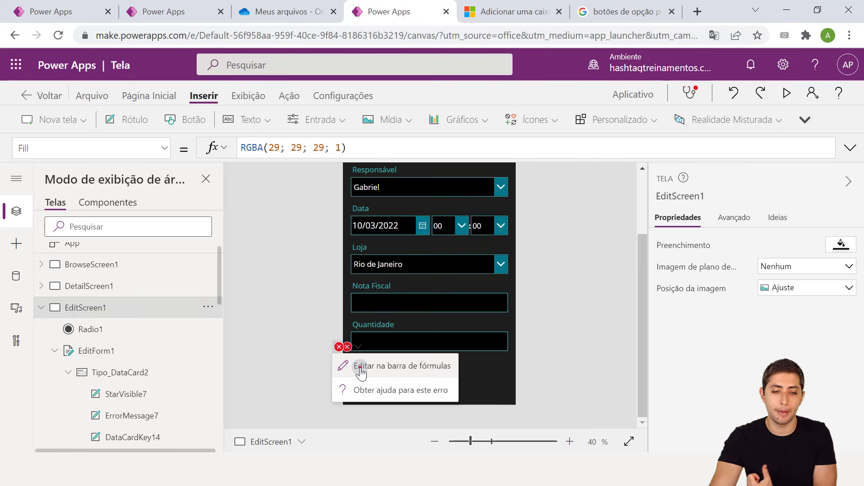
click(360, 367)
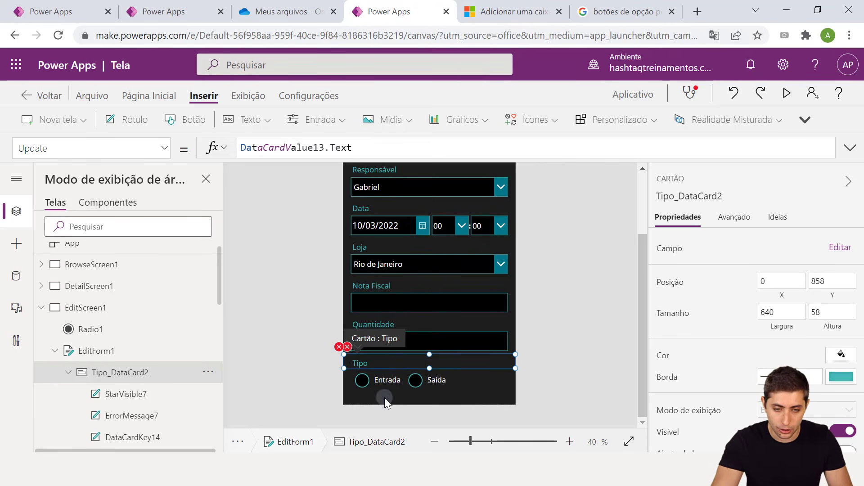
mouse_move(349, 367)
mouse_down()
mouse_move(405, 390)
mouse_move(456, 388)
mouse_up()
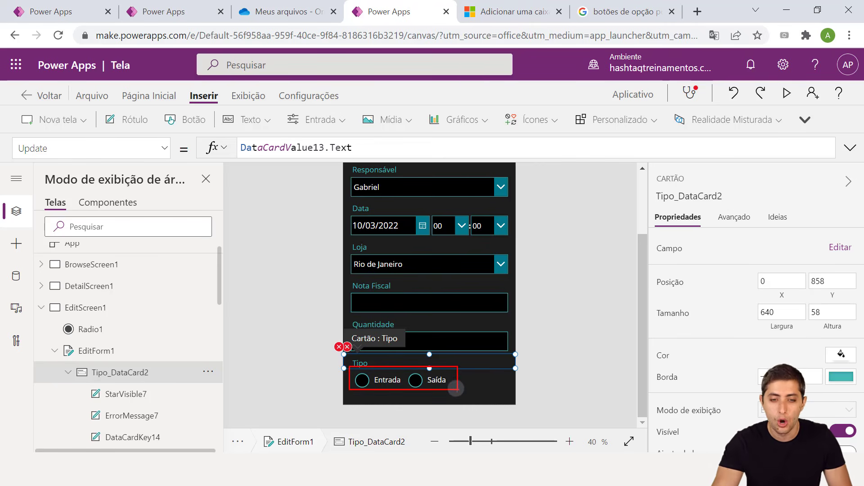
key(Escape)
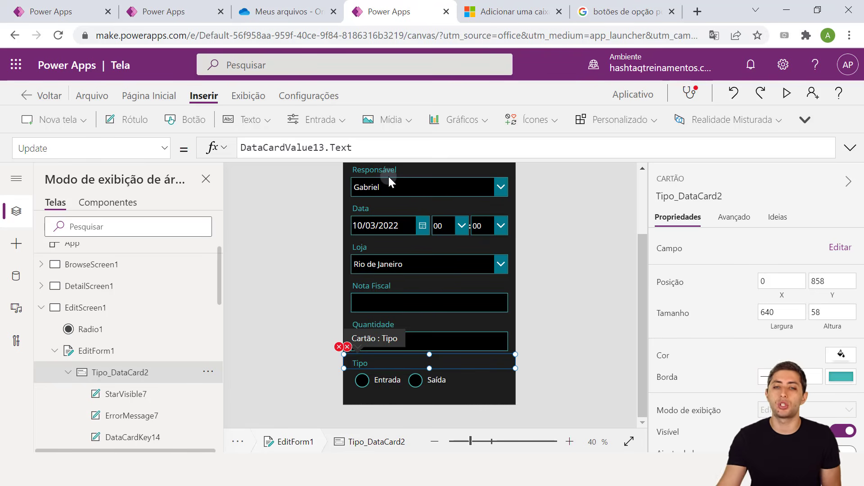
Review the Google results for 'botões de opção power apps' and open the Microsoft Docs article
click(603, 5)
scroll(295, 191, up, 2)
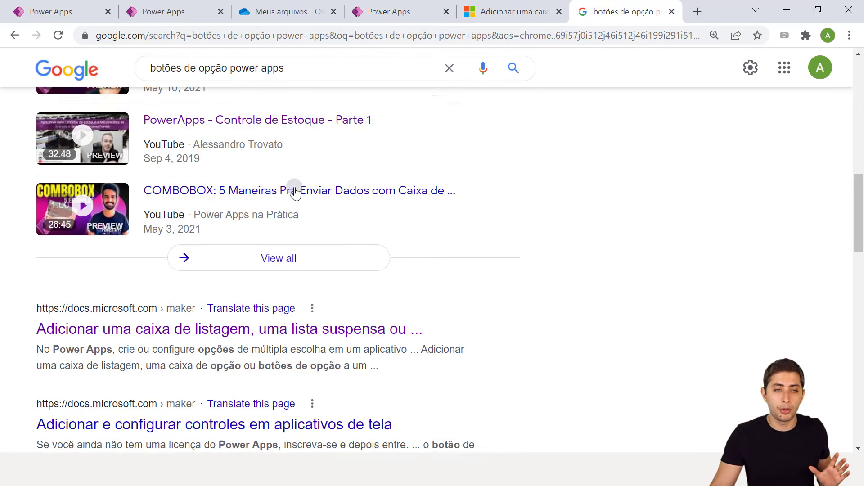
scroll(396, 179, down, 5)
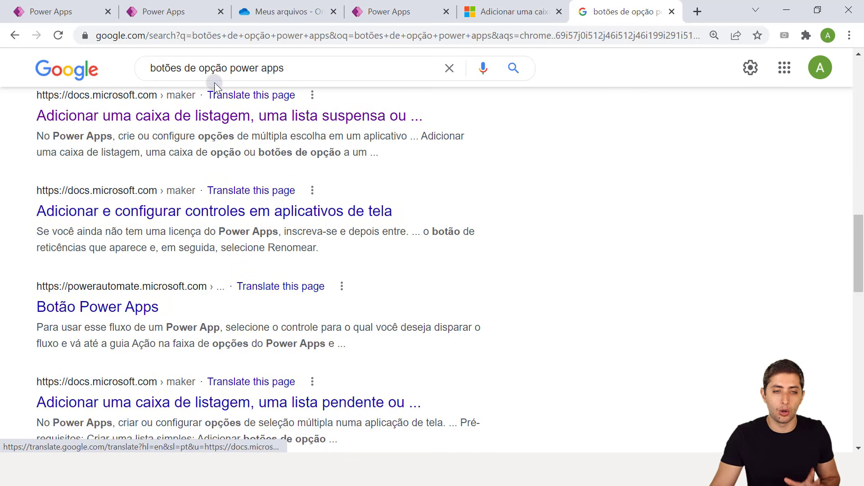
scroll(257, 148, up, 2)
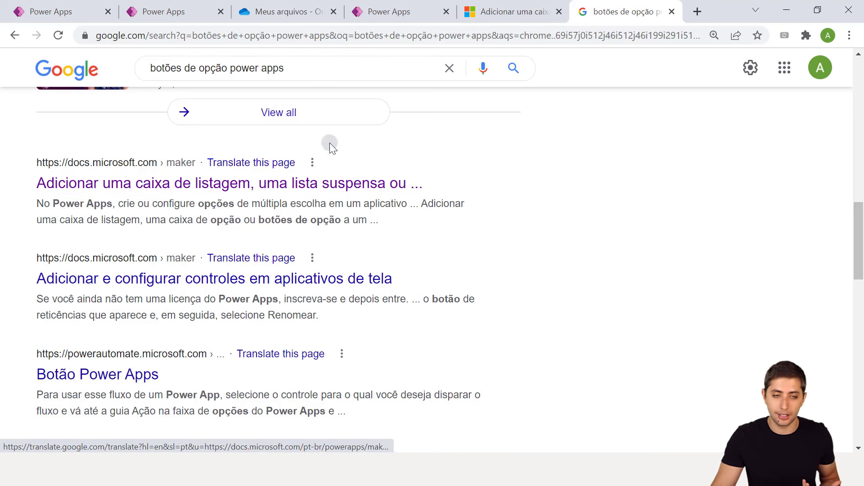
click(502, 9)
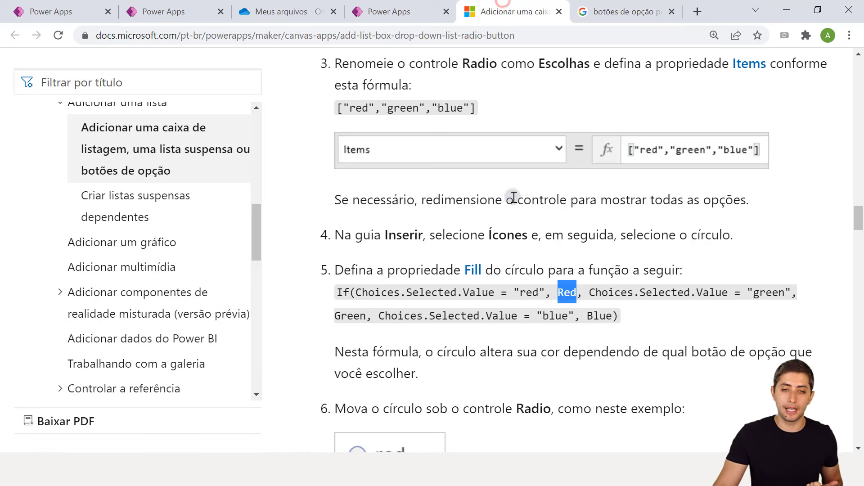
Read through the radio-button guide's opening steps, highlighting their text
scroll(514, 197, up, 10)
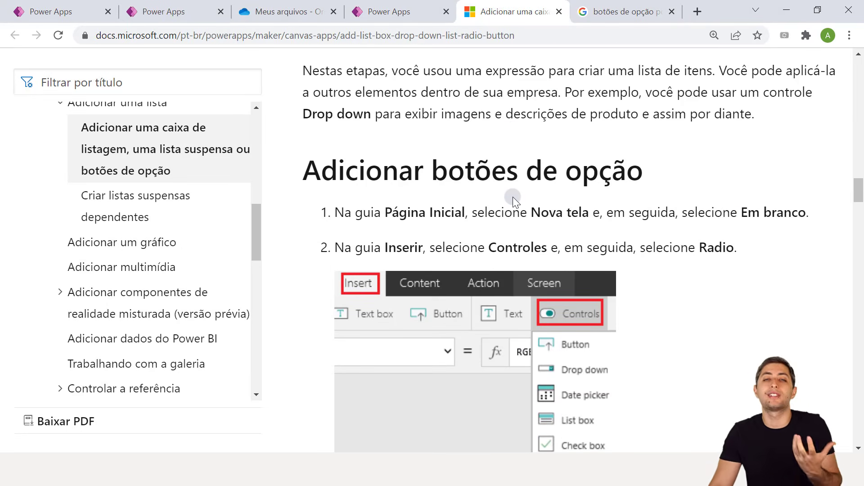
scroll(513, 200, down, 3)
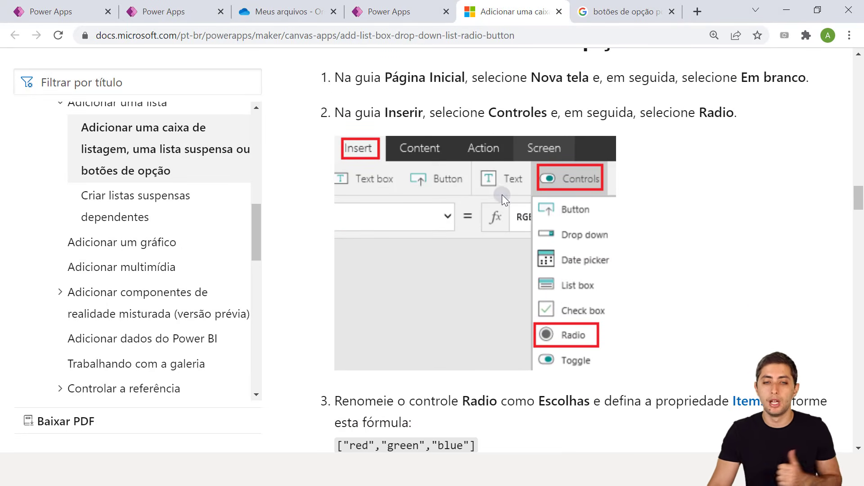
drag(322, 83, 758, 113)
click(757, 113)
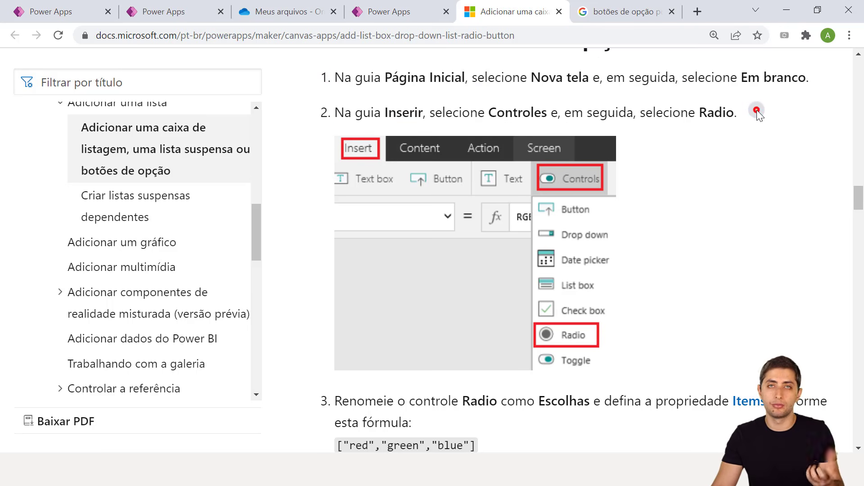
scroll(725, 125, down, 1)
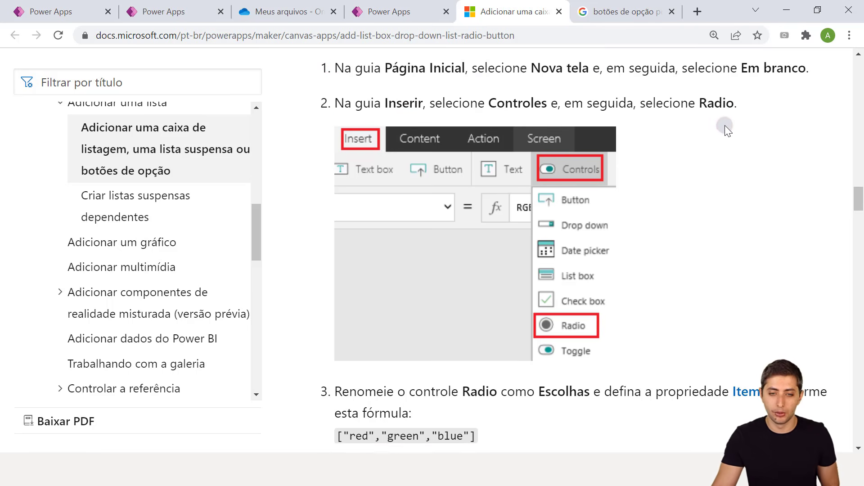
scroll(593, 155, down, 3)
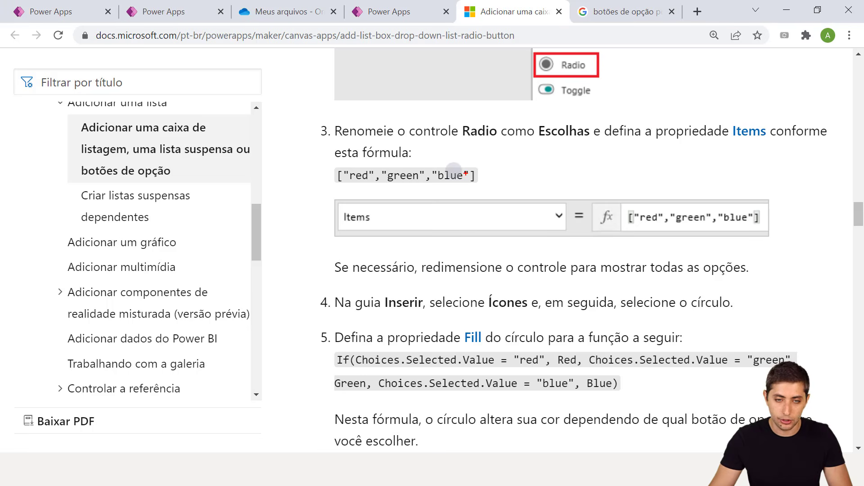
mouse_move(322, 189)
mouse_down()
mouse_move(526, 231)
mouse_move(710, 232)
mouse_move(827, 254)
mouse_up()
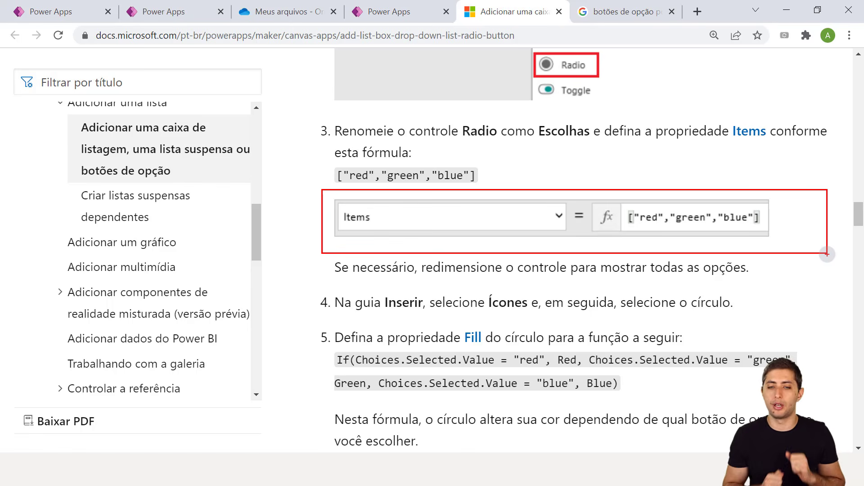
key(Escape)
Study the Fill If-formula example, highlighting the word Choices in it
scroll(619, 279, down, 1)
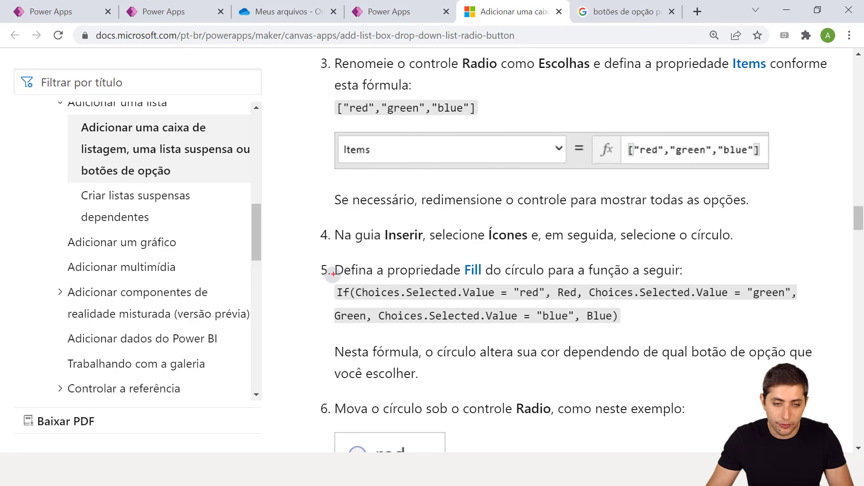
mouse_move(323, 282)
mouse_down()
mouse_move(587, 306)
mouse_move(808, 362)
mouse_move(808, 331)
mouse_move(817, 329)
mouse_up()
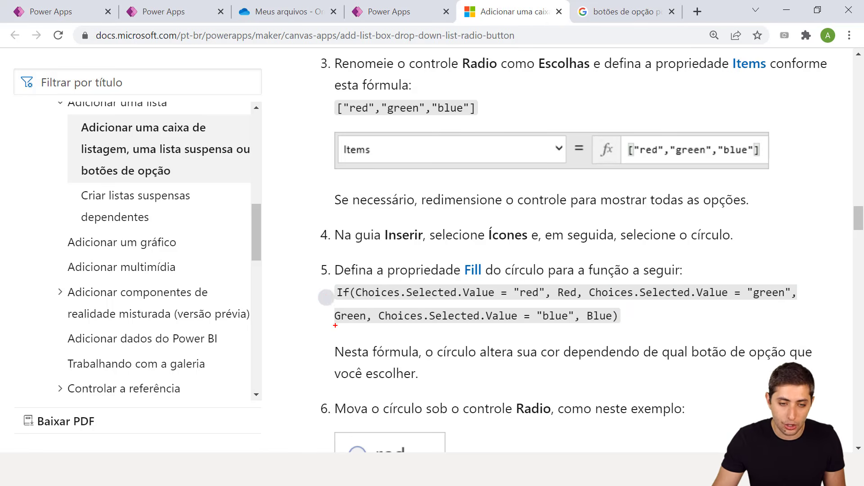
mouse_move(325, 282)
mouse_down()
mouse_move(423, 306)
mouse_move(545, 305)
mouse_move(576, 300)
mouse_move(587, 285)
mouse_move(685, 301)
mouse_move(801, 302)
mouse_up()
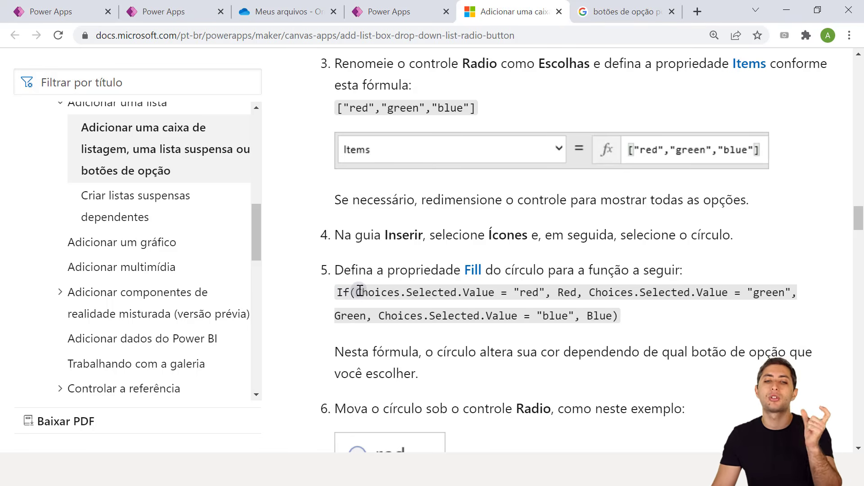
drag(357, 293, 402, 293)
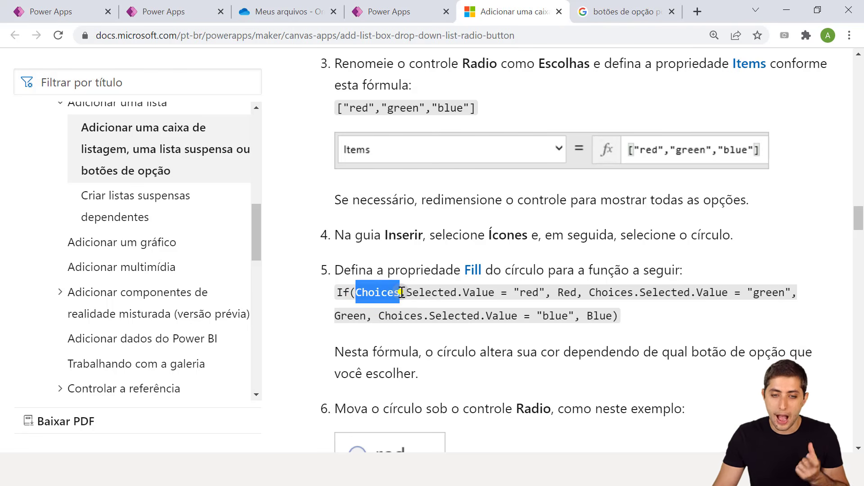
right_click(402, 293)
click(343, 274)
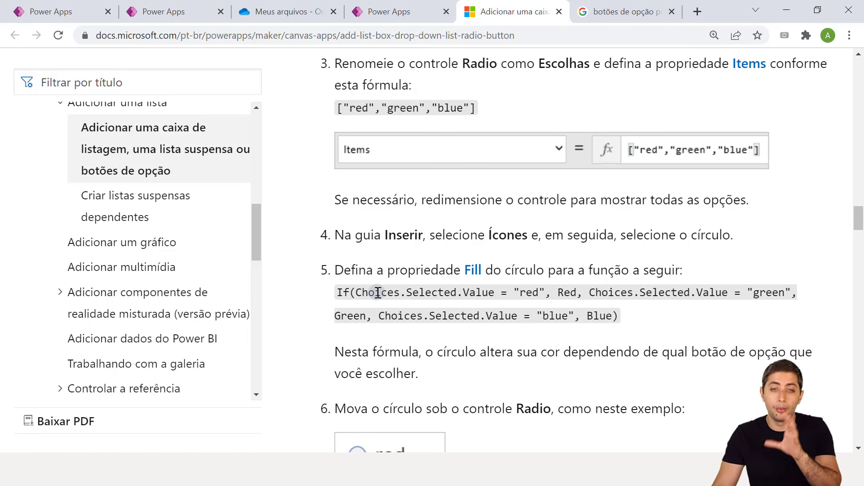
scroll(391, 289, up, 2)
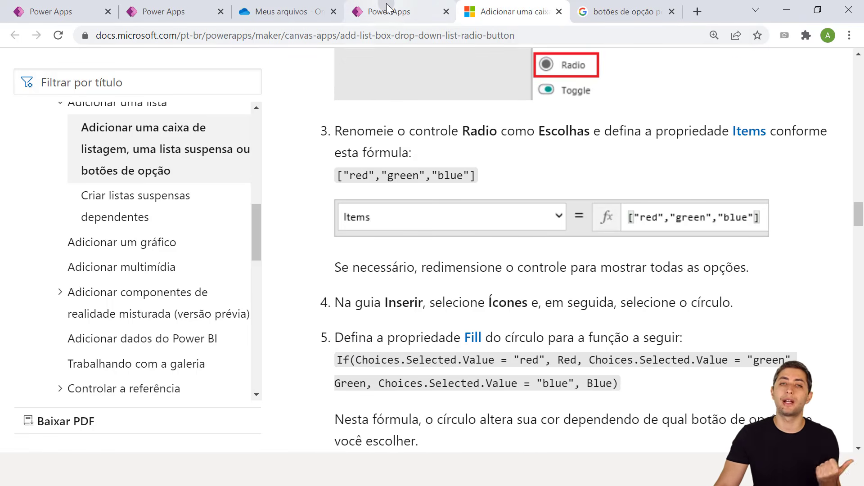
Select Radio1 on the stock form, then go back to the radio-button documentation
click(386, 9)
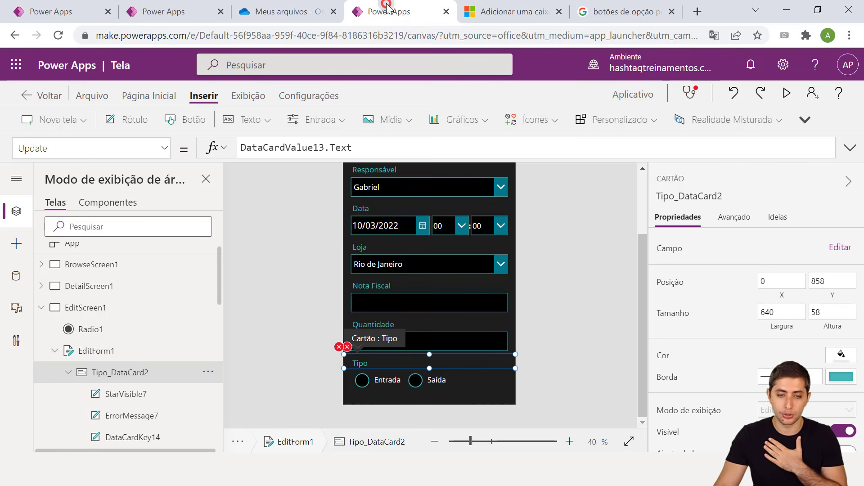
click(452, 380)
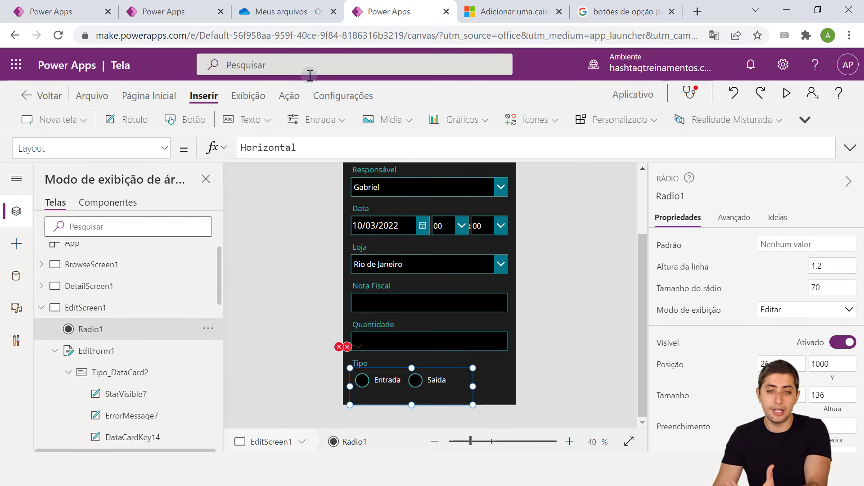
click(518, 8)
scroll(565, 171, up, 2)
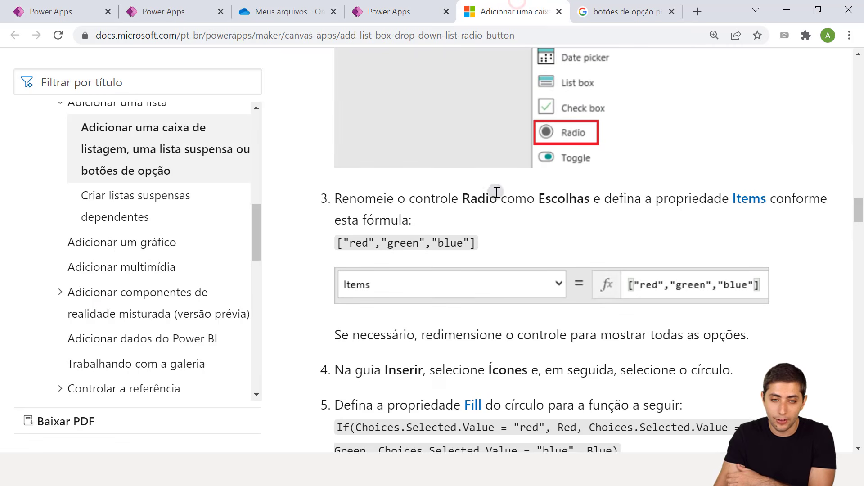
drag(339, 198, 588, 201)
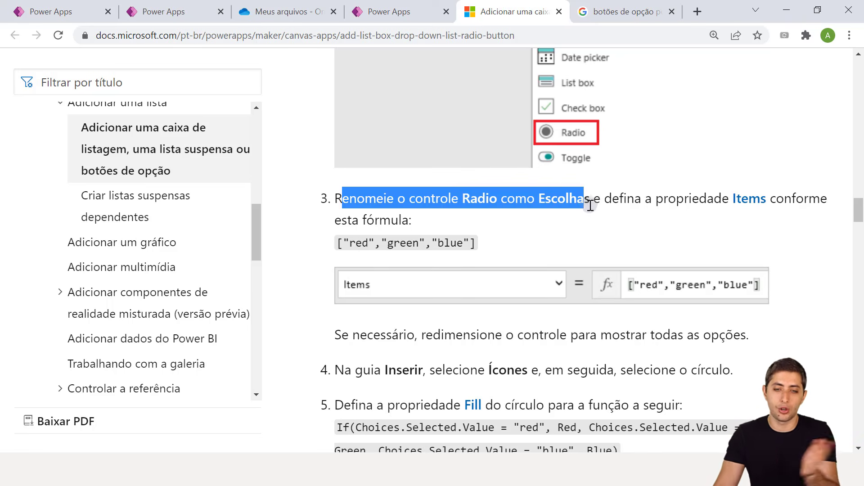
scroll(588, 202, down, 3)
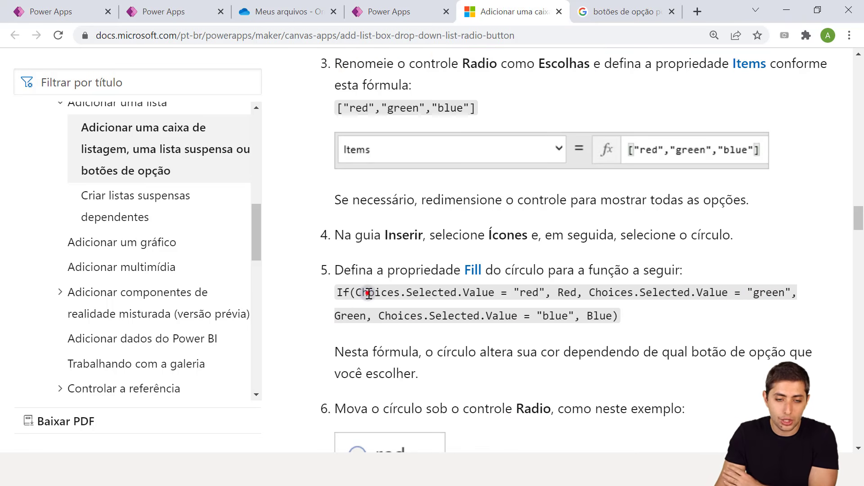
Highlight If, Choices and the Choices.Selected.Value = "red" condition in the Fill formula
double_click(368, 292)
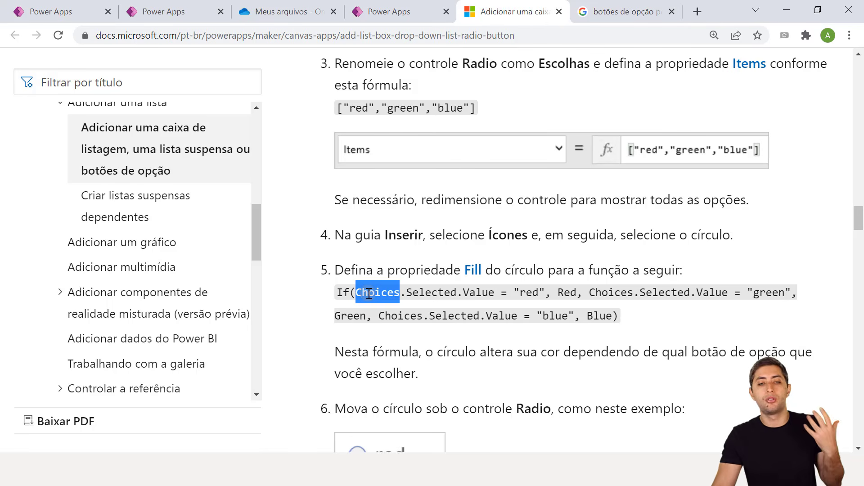
click(339, 293)
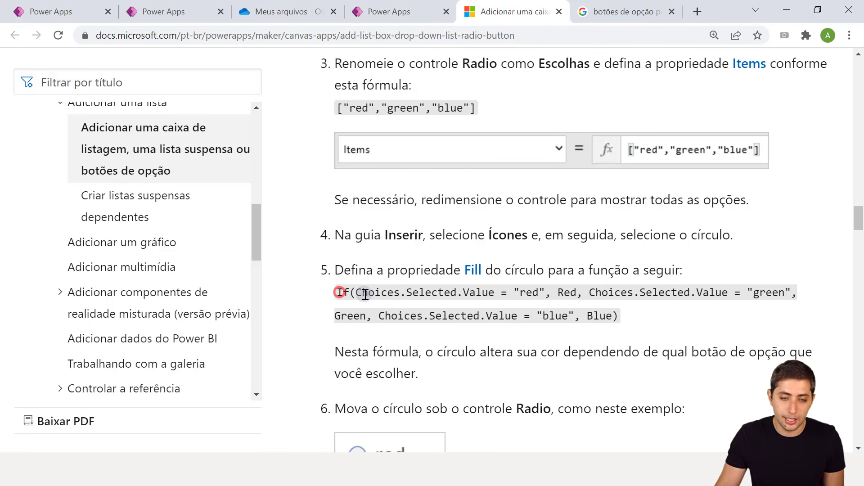
drag(356, 292, 392, 295)
drag(407, 295, 539, 290)
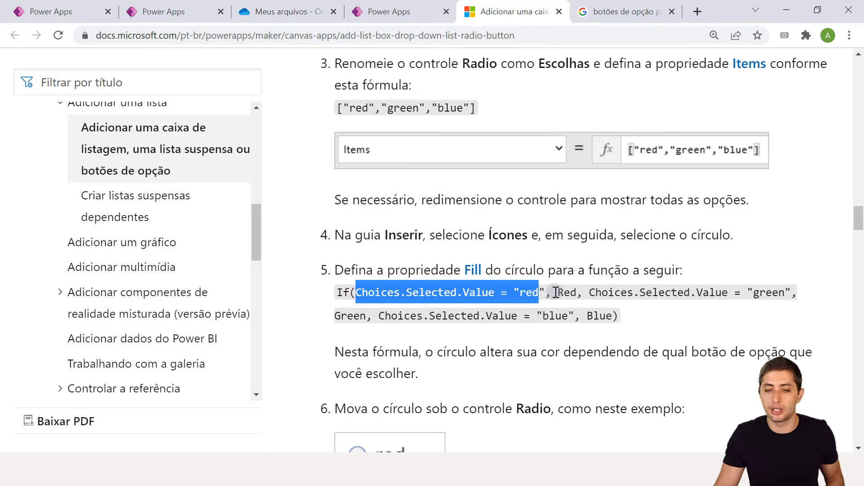
click(387, 297)
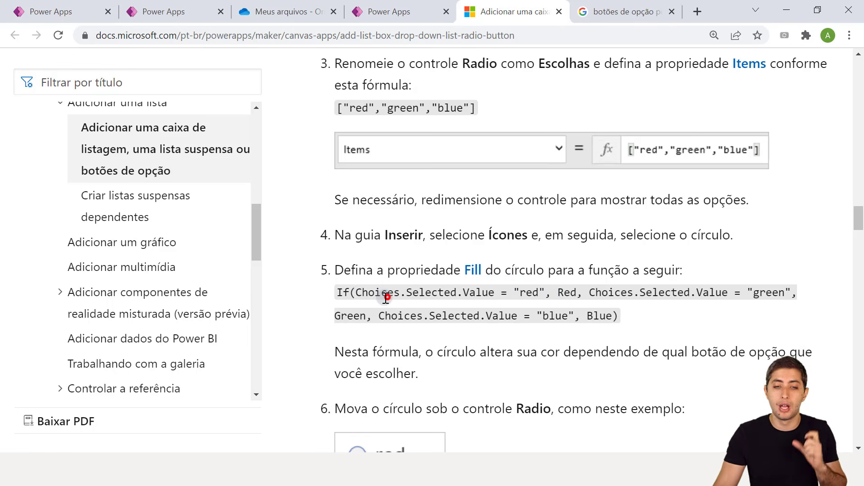
drag(335, 293, 351, 293)
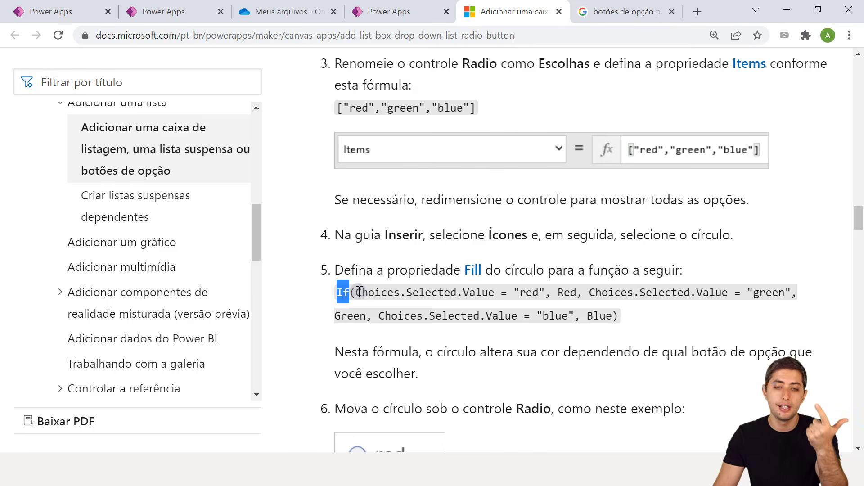
double_click(364, 293)
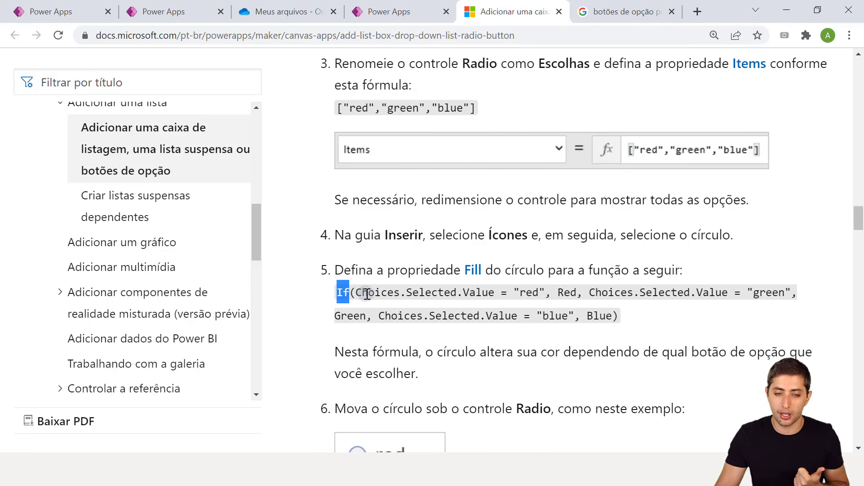
click(404, 301)
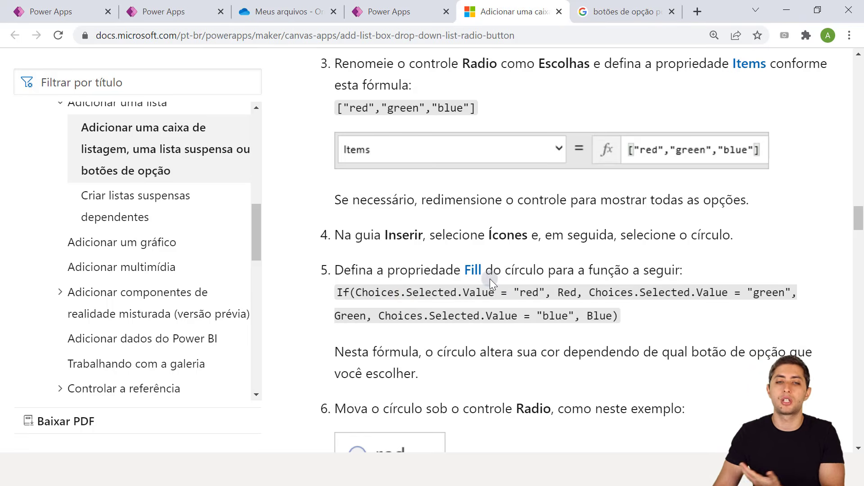
Replace the Tipo card's Update formula DataCardValue13.Text with If(Radio1.Selected.Value="Entrada";"Entrada";
click(395, 5)
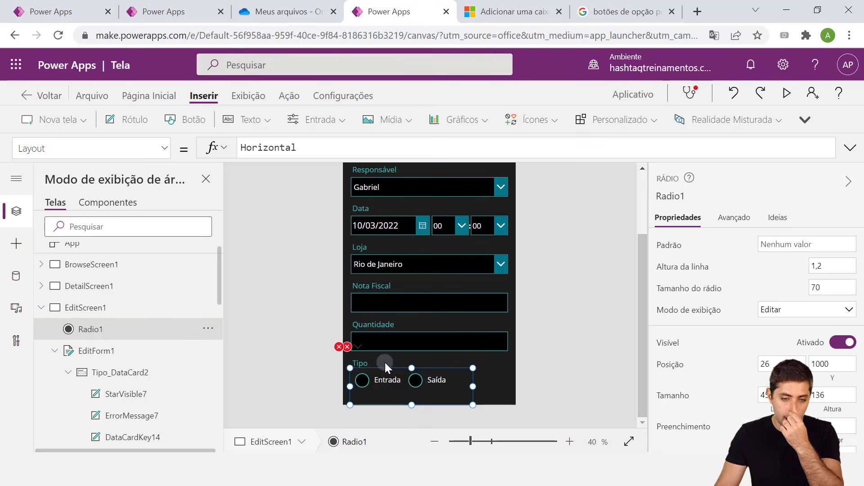
click(339, 347)
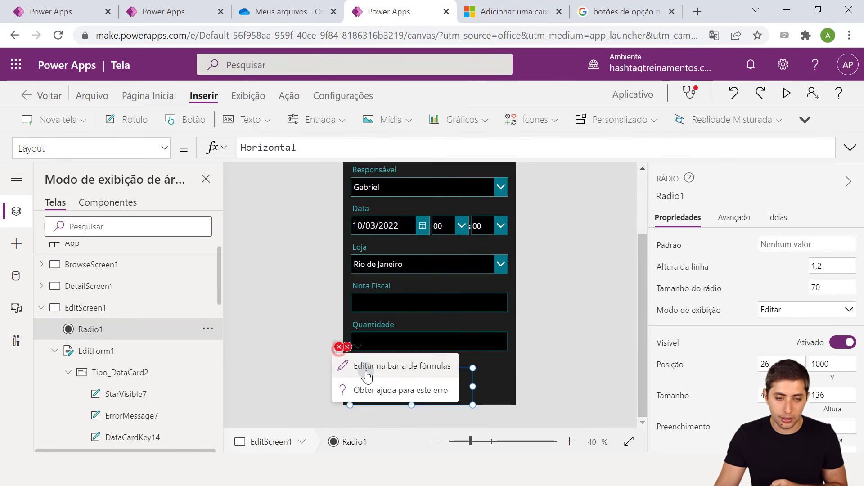
click(367, 374)
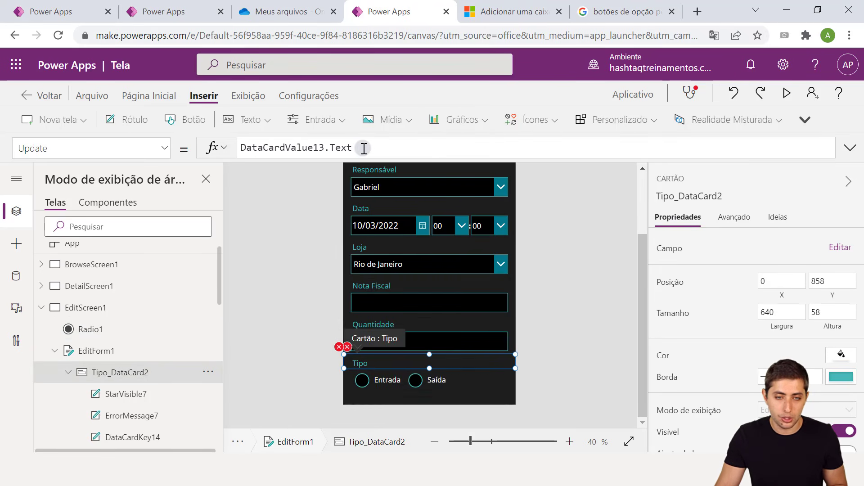
drag(364, 149, 232, 145)
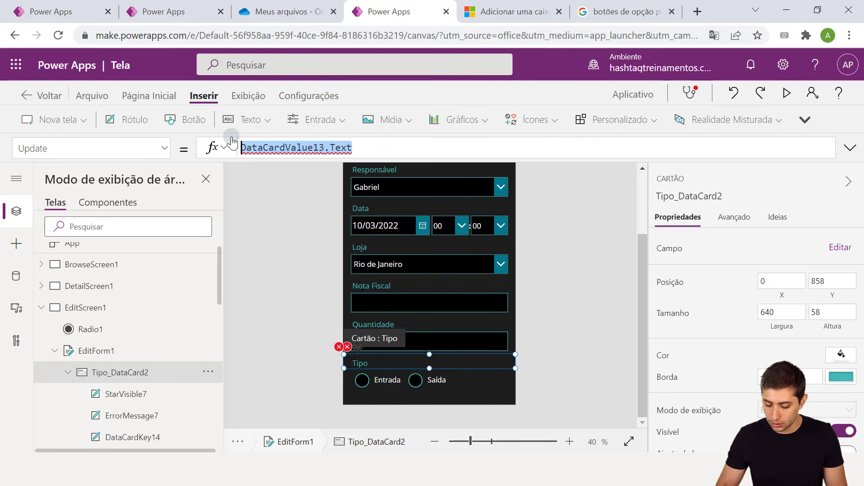
key(BackSpace)
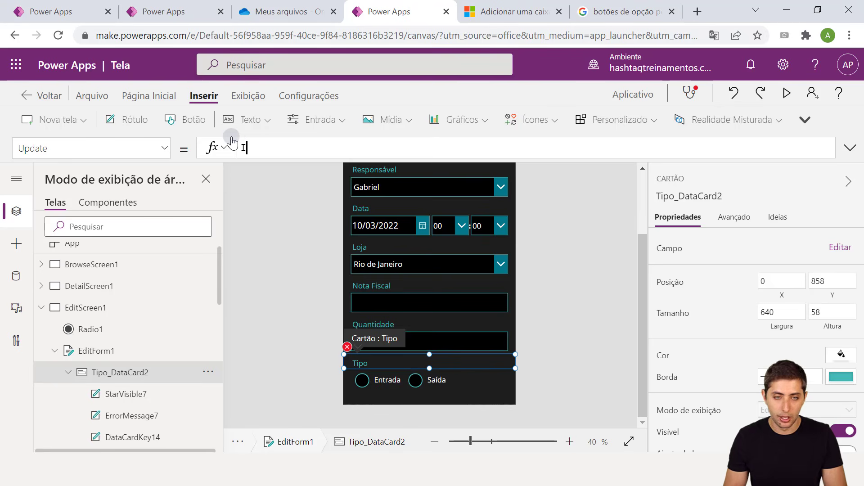
text(If)
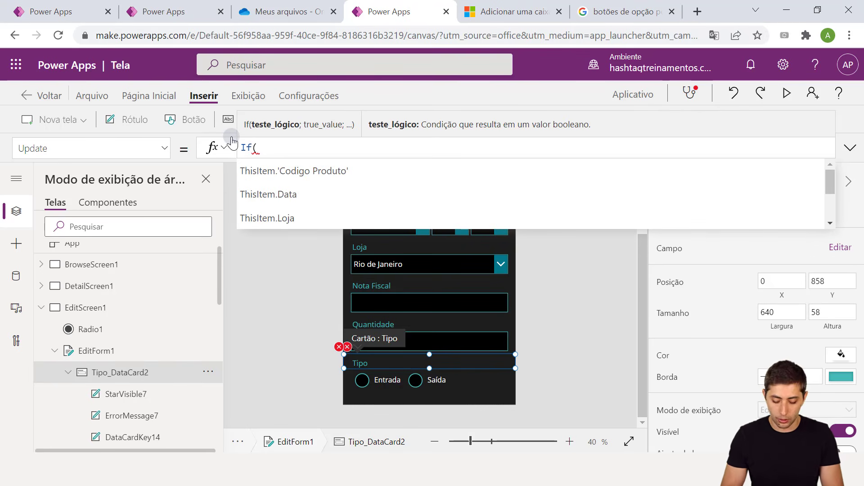
text((Radio1)
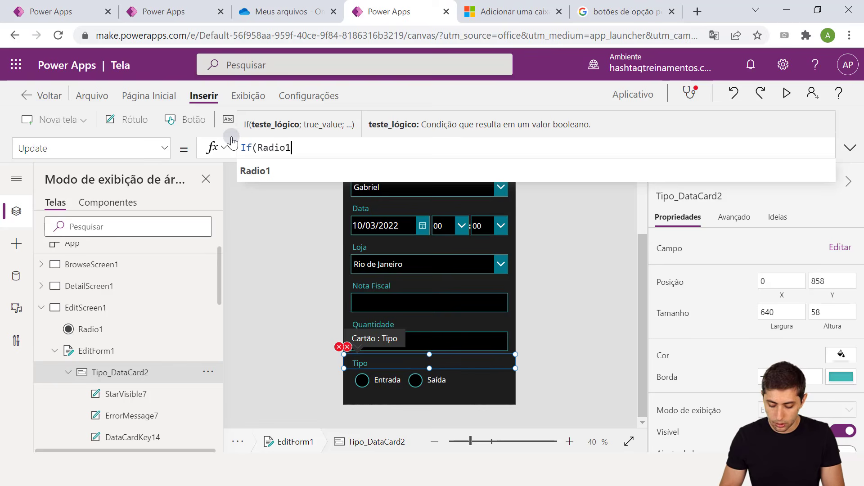
text(.Selecte)
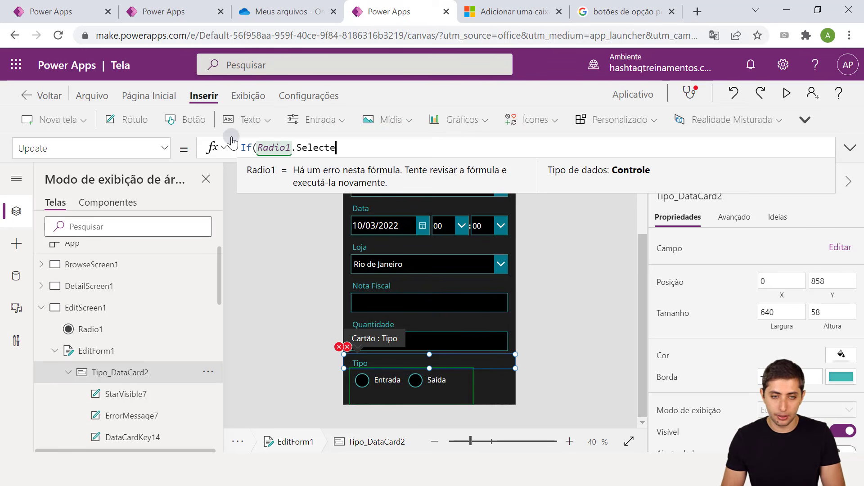
text(d.Value)
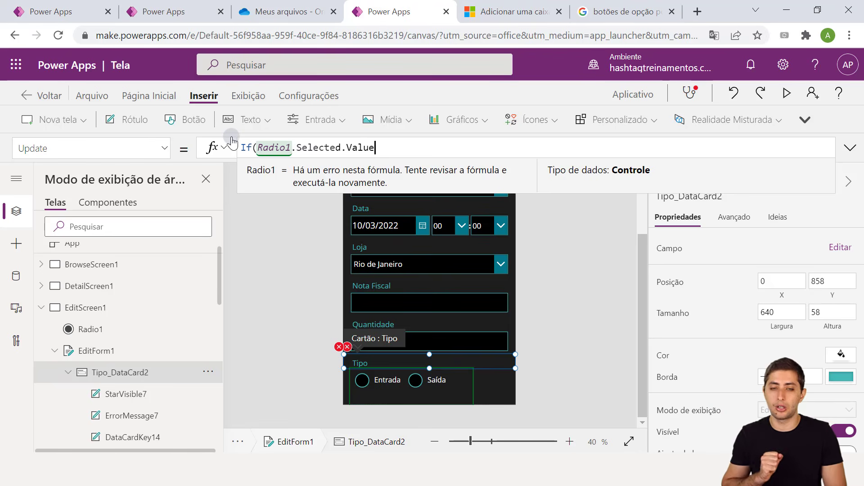
text(=)
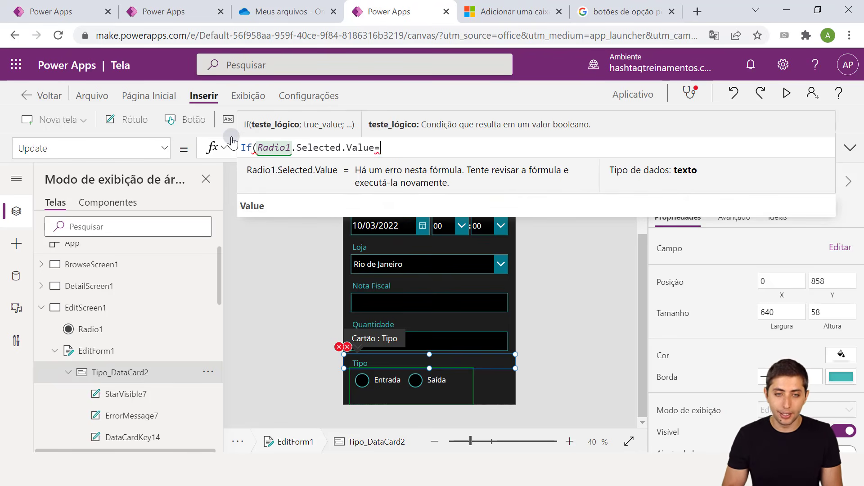
text("E)
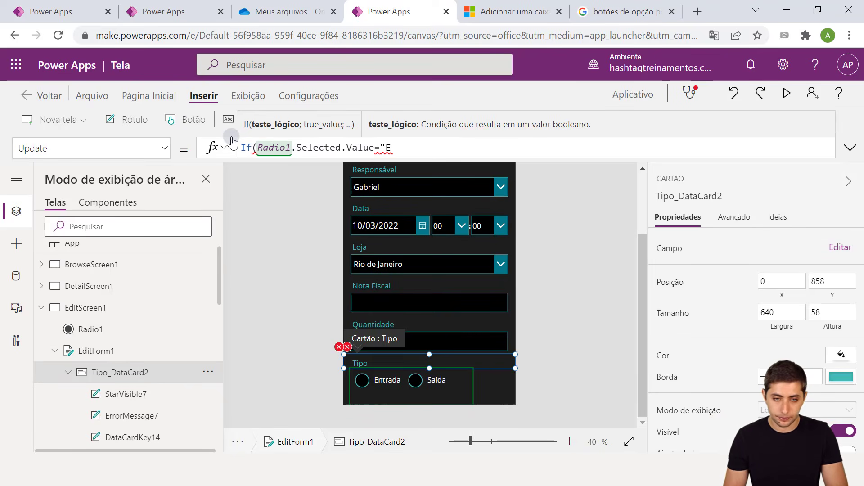
text(ntrada)
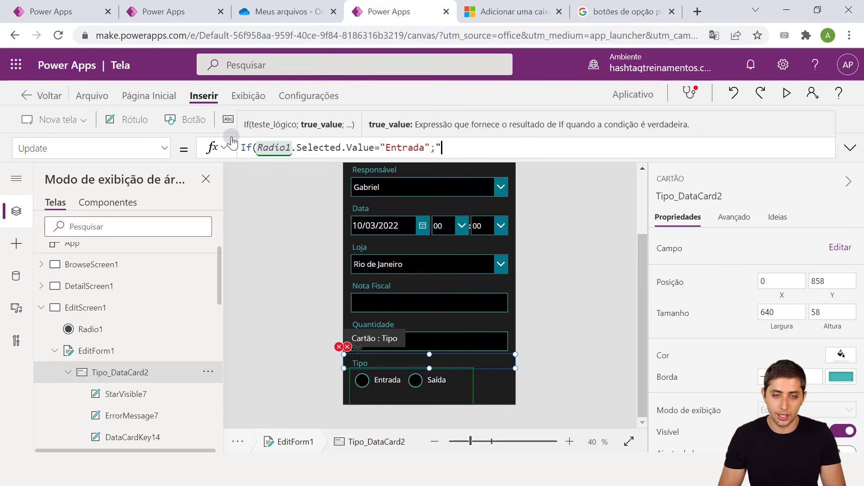
text(ntrada)
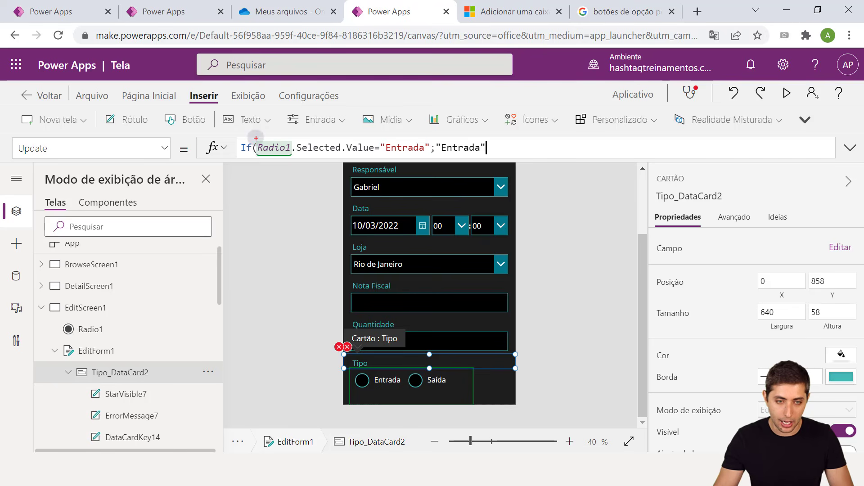
drag(256, 138, 494, 158)
key(Escape)
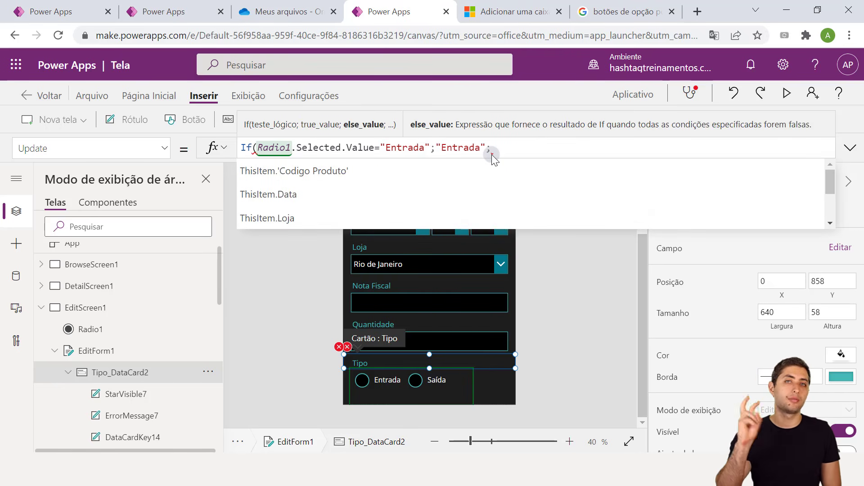
Recheck the Fill formula example in the Microsoft Learn guide before returning to the app editor
click(590, 11)
click(513, 11)
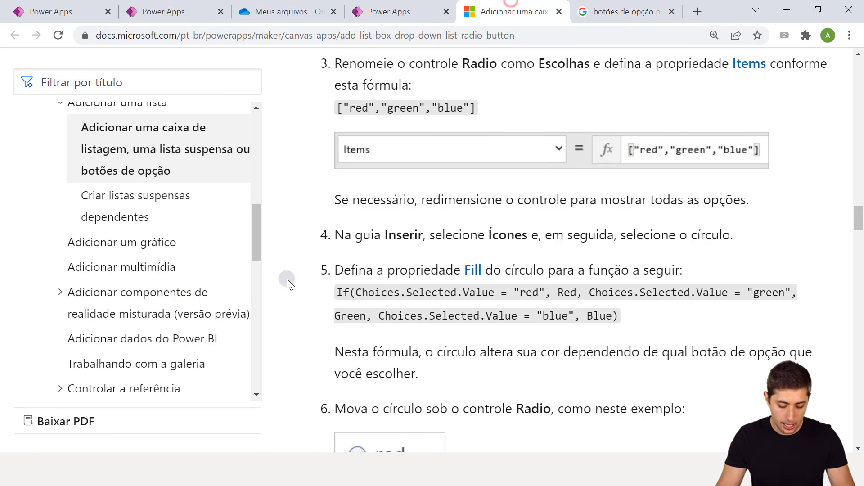
mouse_move(356, 279)
mouse_down()
mouse_move(545, 311)
mouse_move(578, 304)
mouse_move(587, 282)
mouse_move(712, 282)
mouse_move(791, 302)
mouse_up()
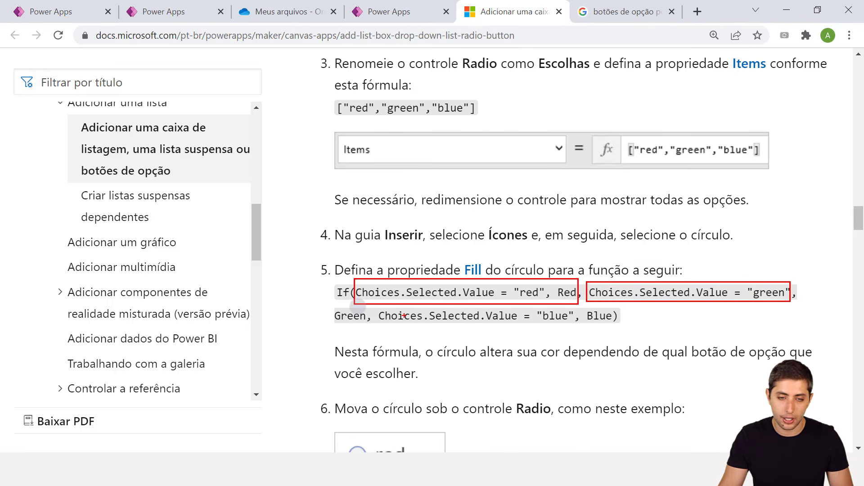
drag(374, 310, 617, 326)
key(Escape)
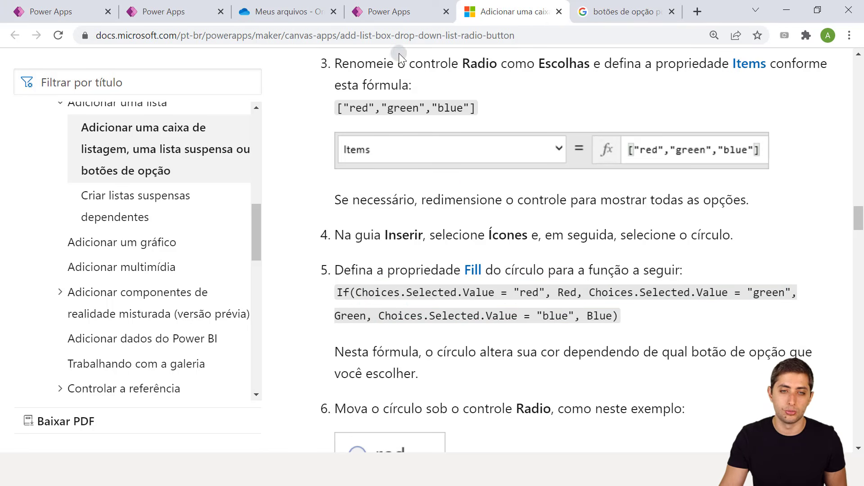
click(386, 8)
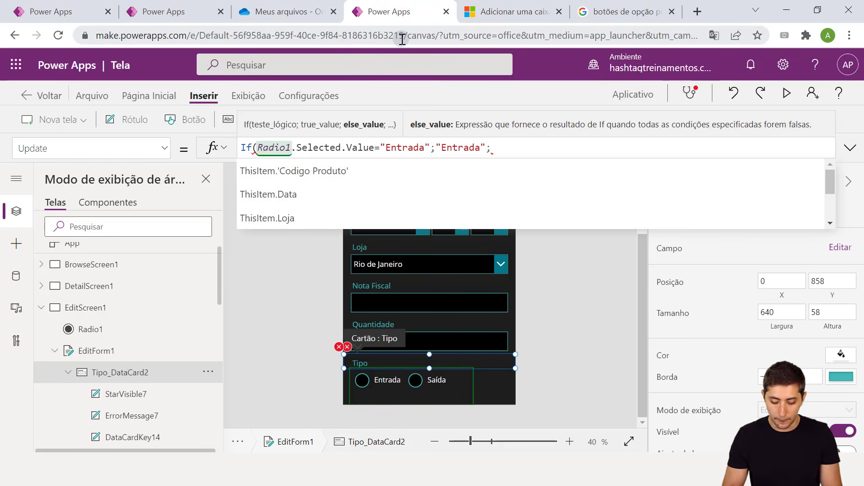
Finish the Update formula with Radio1.Selected.Value="Saída";"Saída")
text(adio1.)
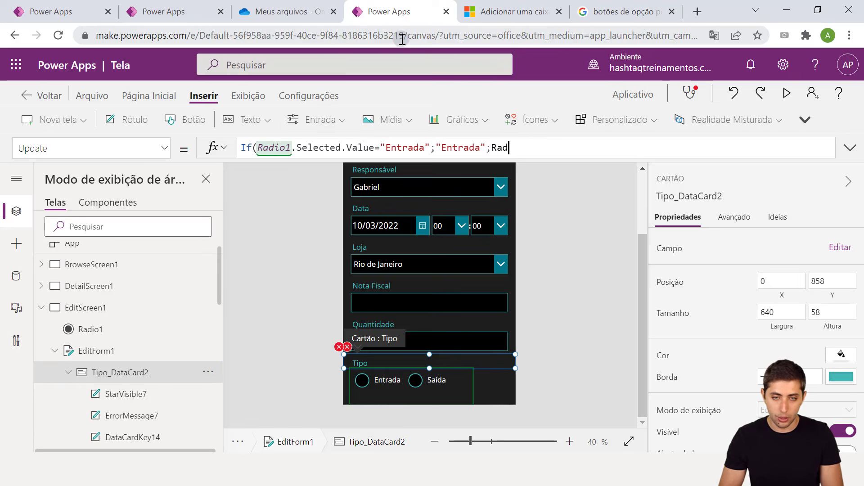
text(Sele)
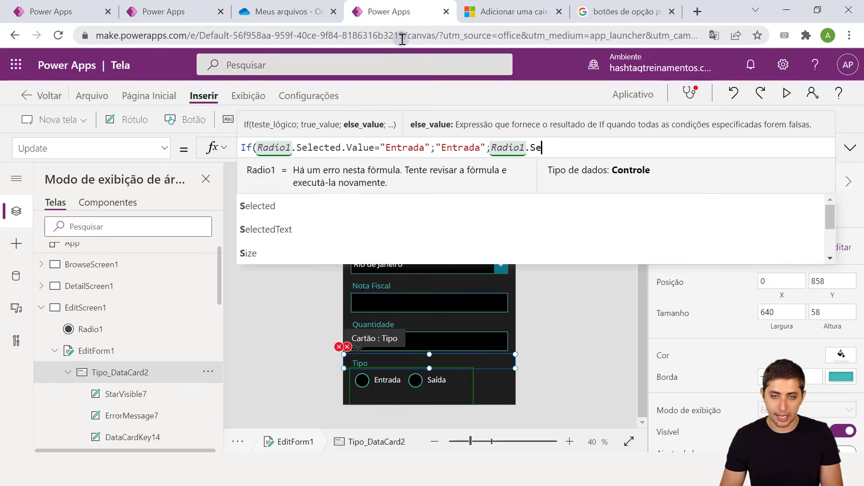
text(cted.Value)
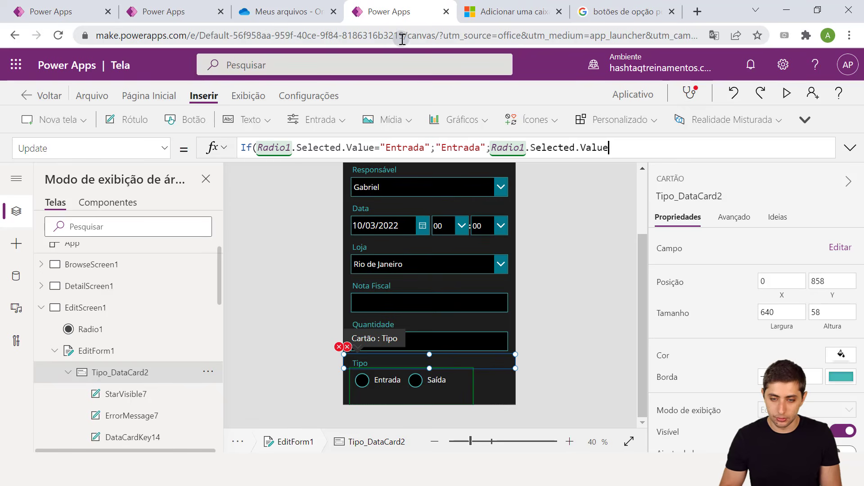
text(="Saída";)
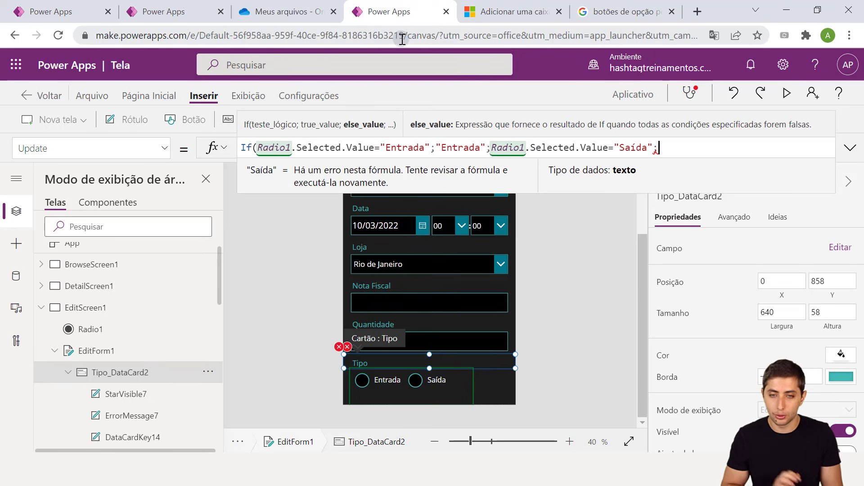
text("Sa)
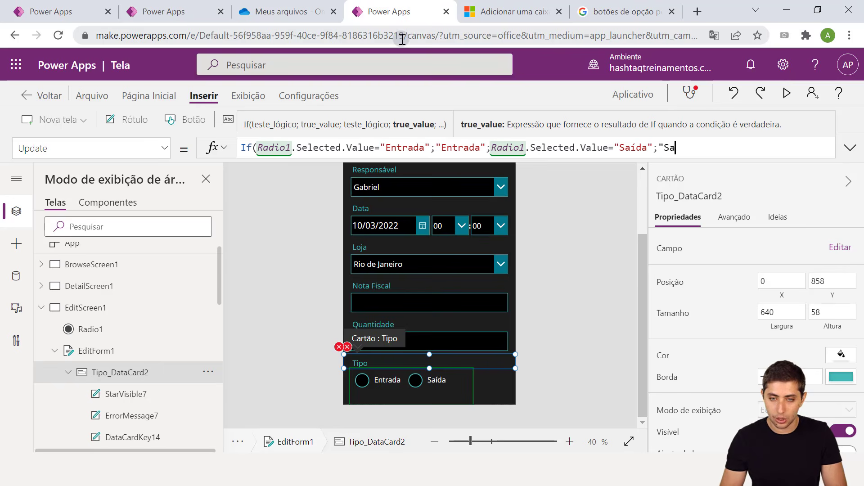
text(ída")
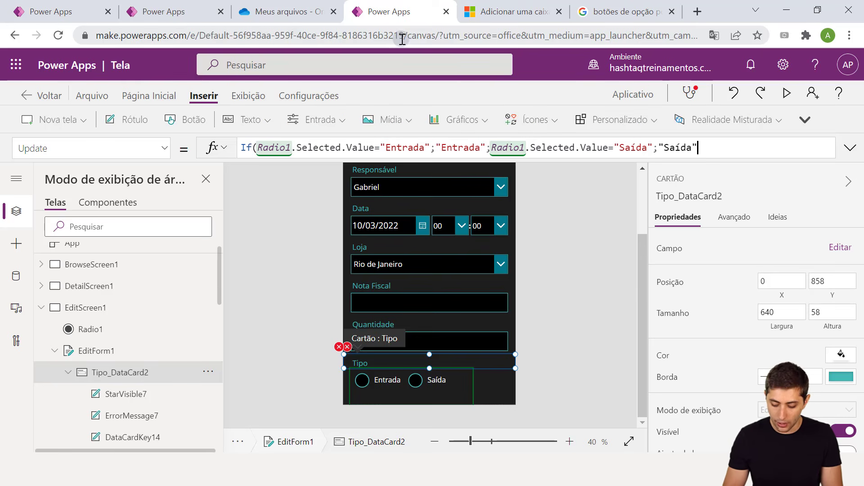
text())
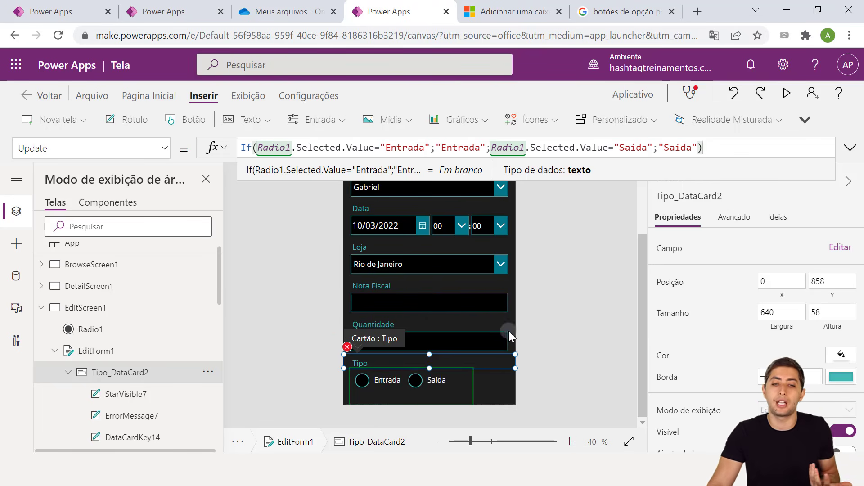
Bring up ErrorMessage7's failing Y formula from the Tipo card's error icon
click(543, 324)
click(347, 347)
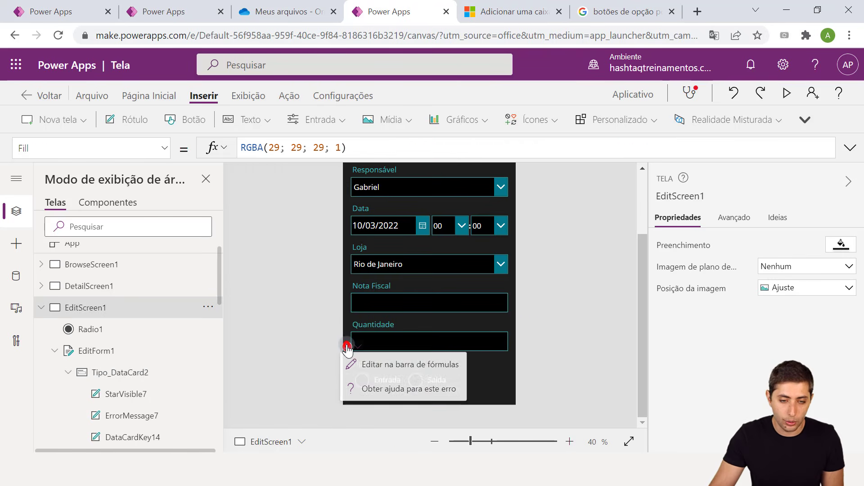
click(374, 370)
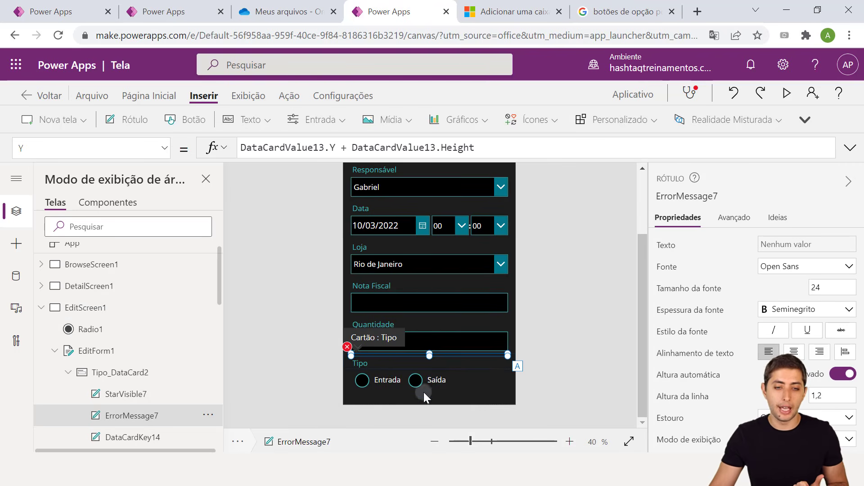
click(323, 148)
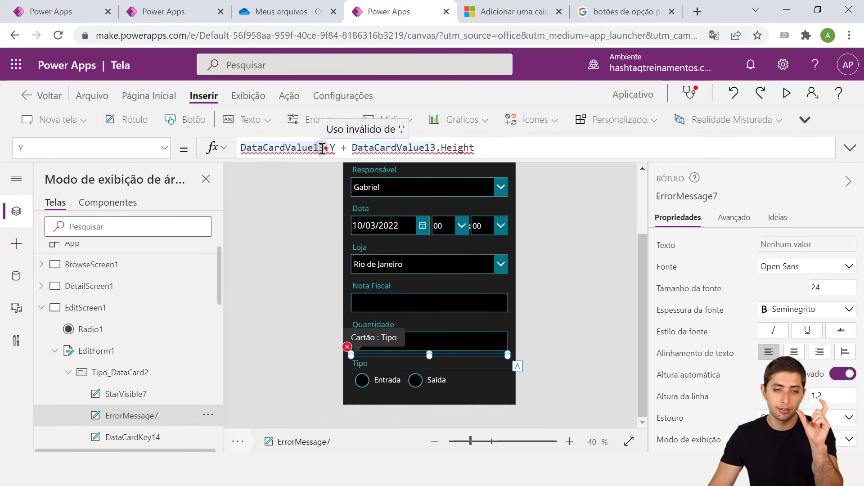
drag(323, 148, 243, 144)
key(ctrl+a)
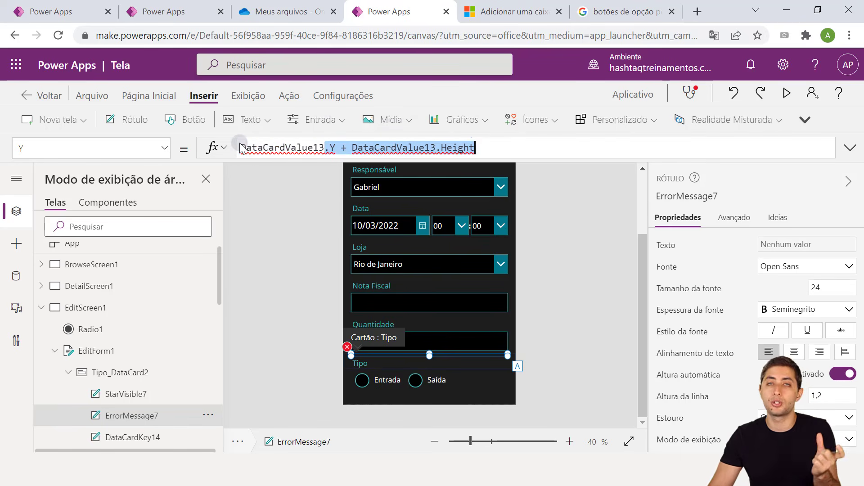
click(264, 148)
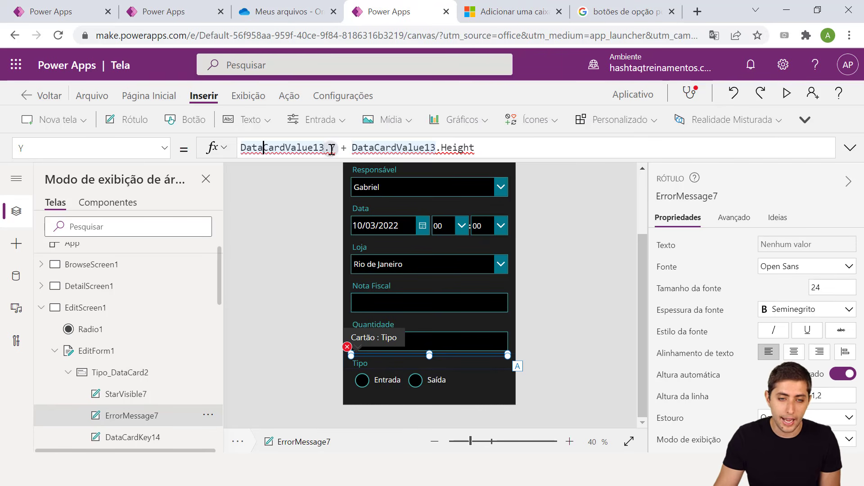
Replace both DataCardValue13 references in the Y formula with Radio1, making it Radio1.Y + Radio1.Height
drag(324, 148, 250, 143)
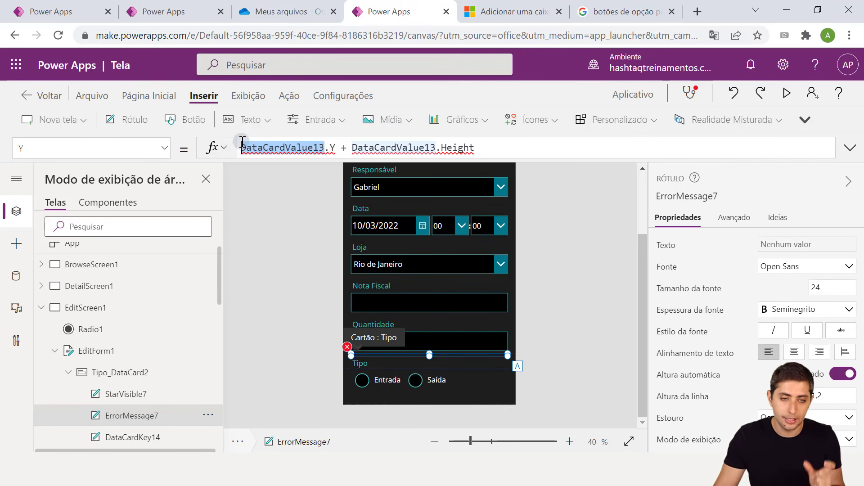
key(shift+End)
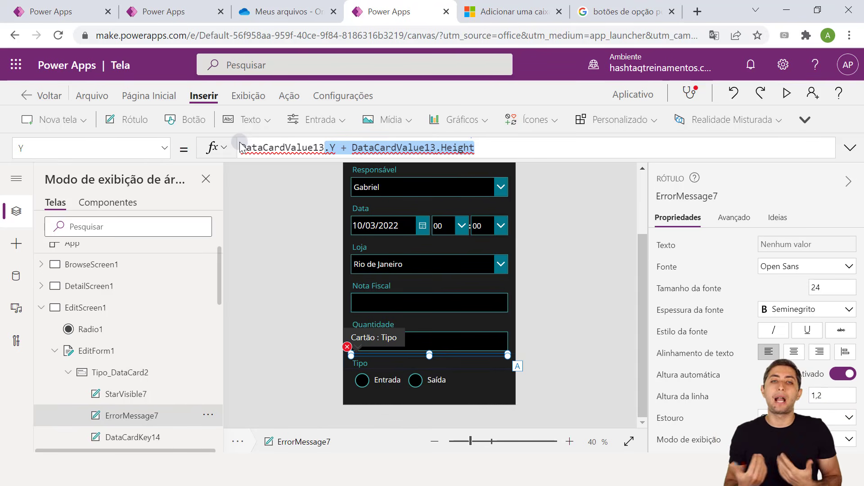
double_click(242, 148)
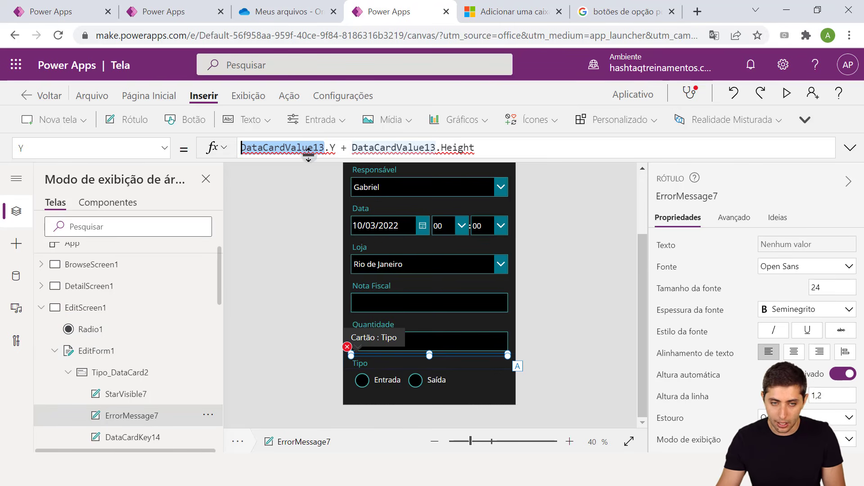
key(BackSpace)
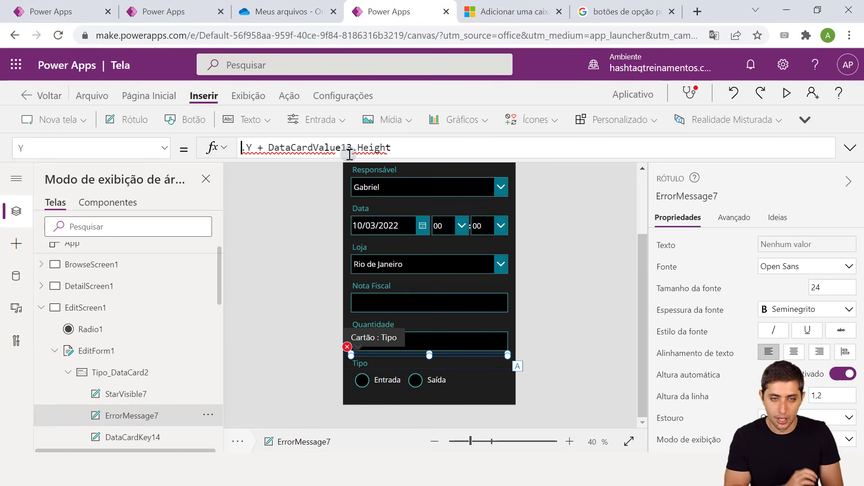
text(Radio1)
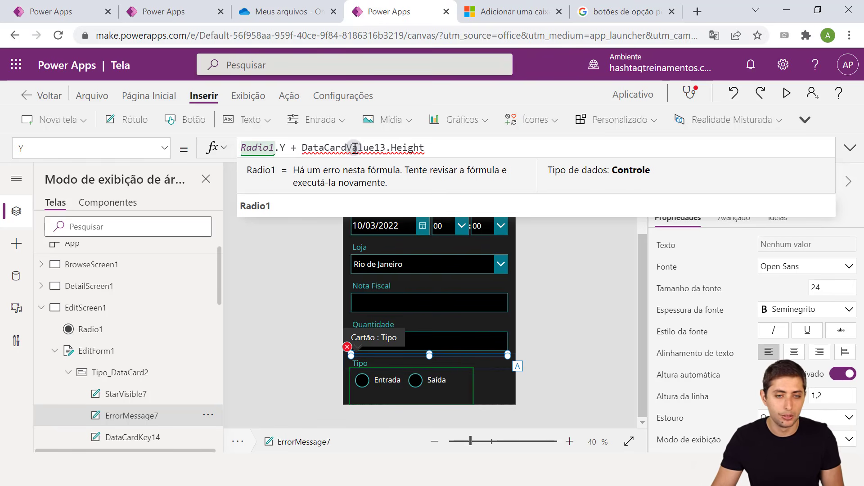
double_click(355, 147)
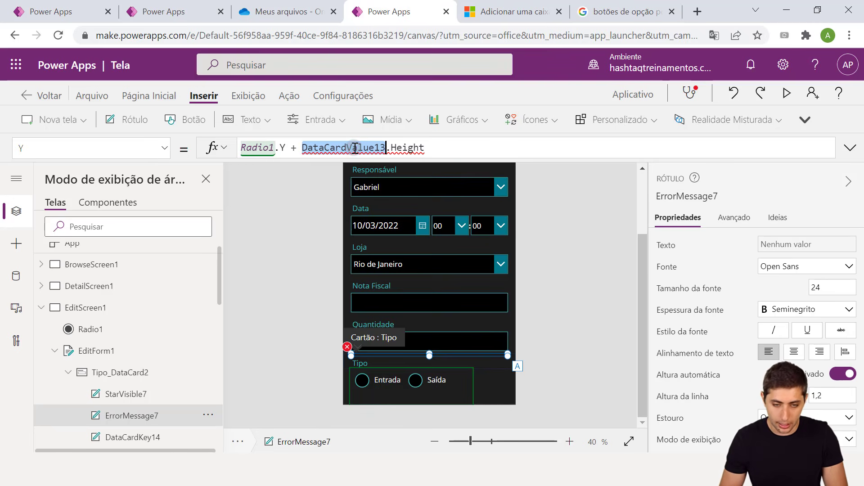
text(Radio1)
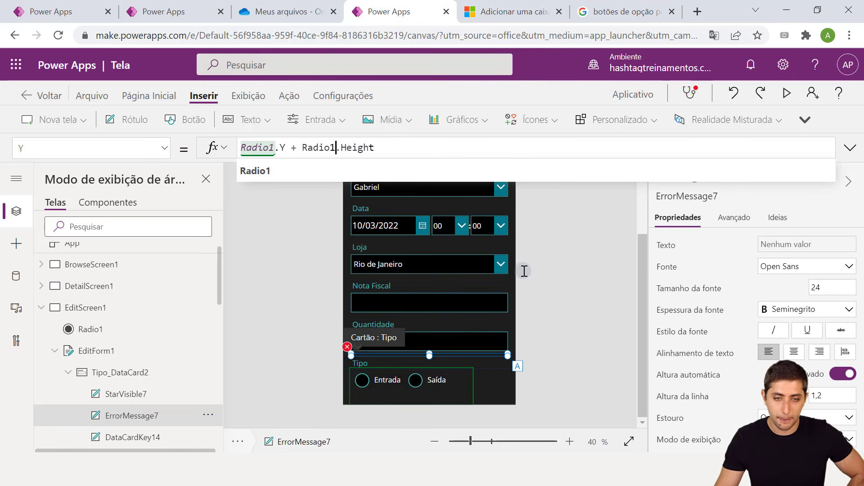
click(556, 289)
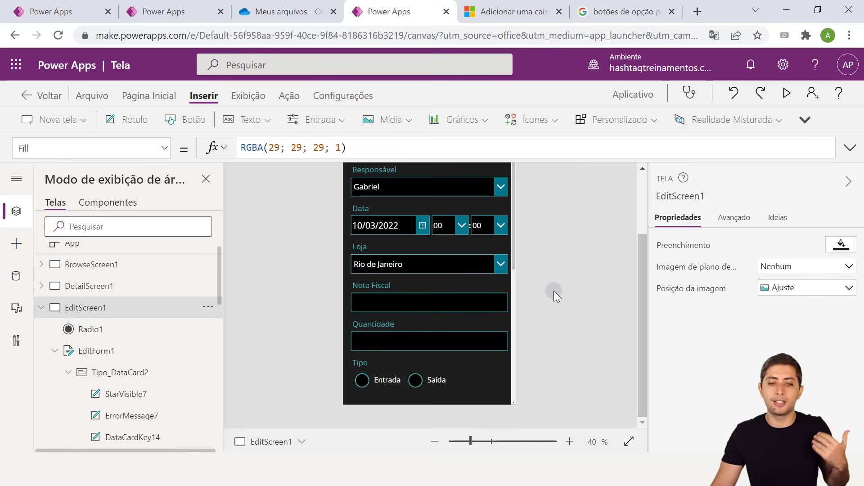
click(787, 93)
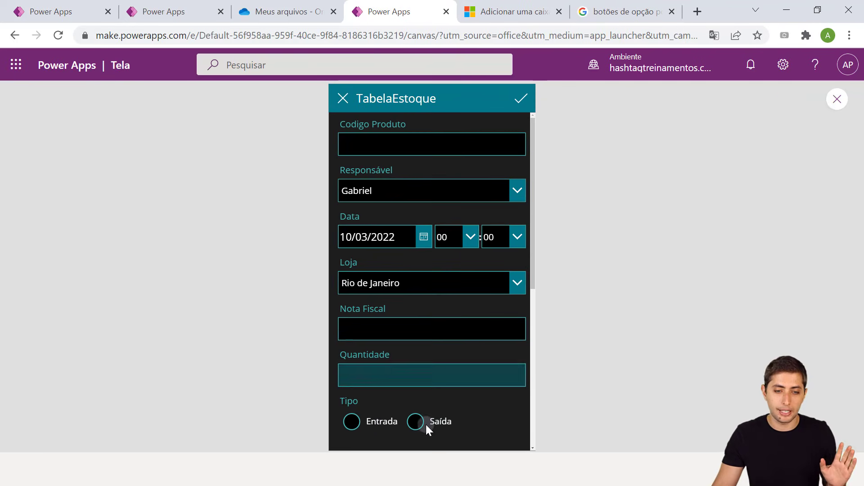
click(361, 422)
click(428, 422)
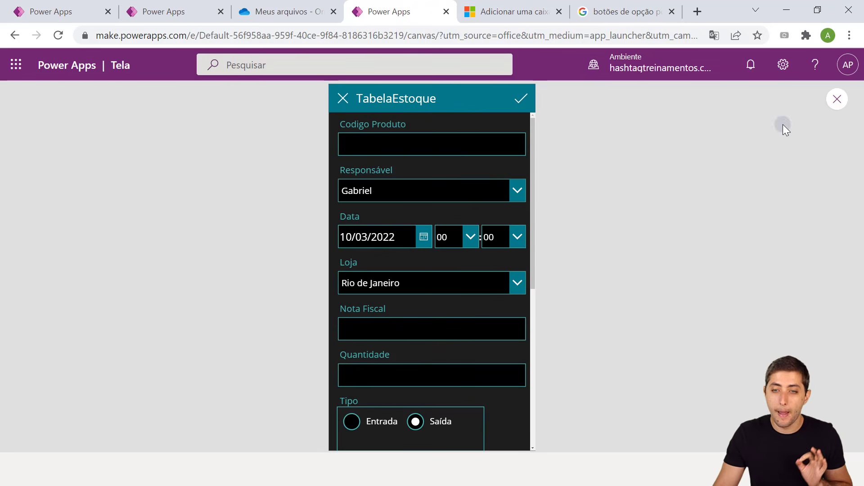
click(839, 99)
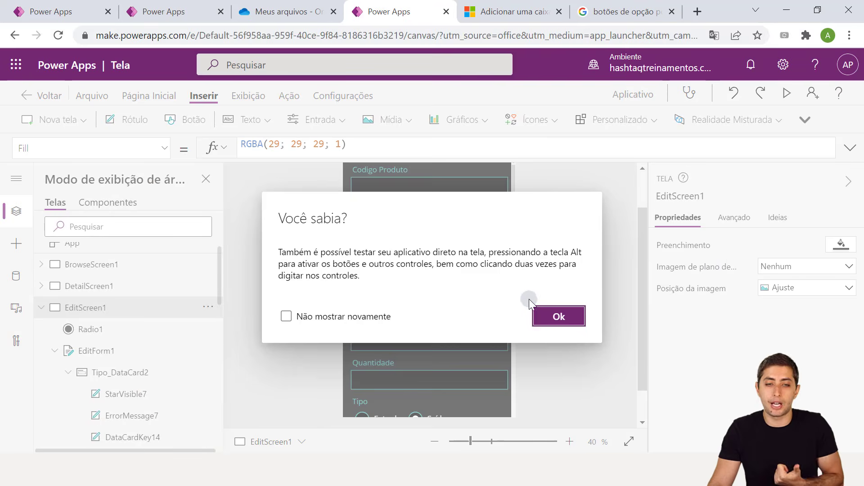
click(548, 315)
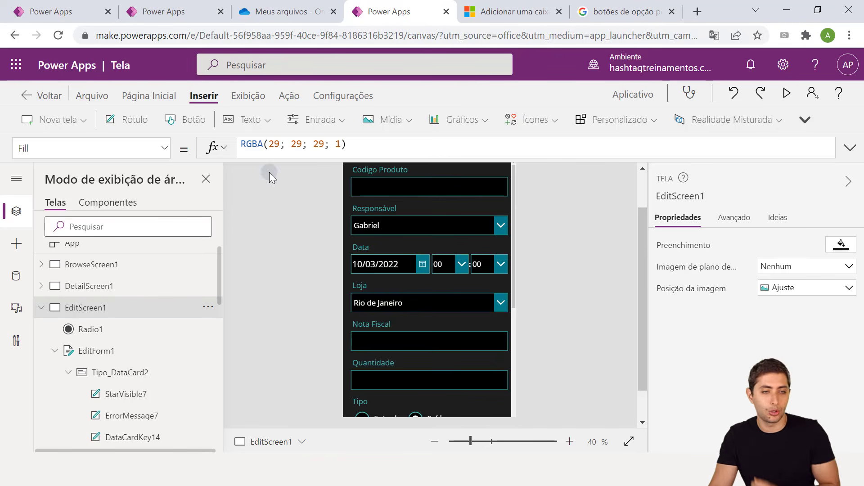
click(93, 92)
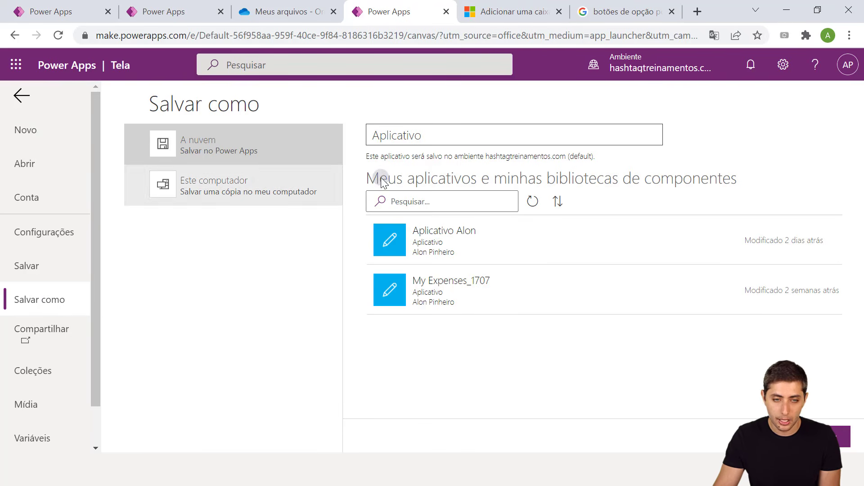
Name the app 'Aplicativo YouTube' and save it to the cloud
double_click(414, 137)
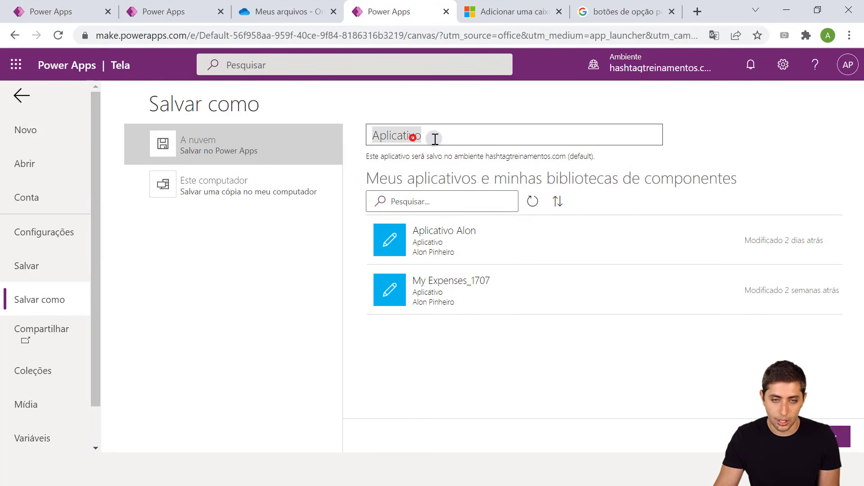
text(Apli)
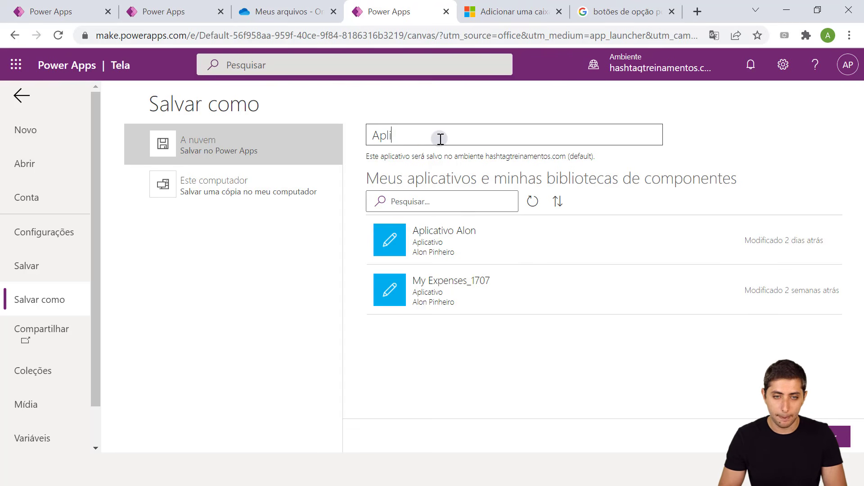
text(cativo YouTube)
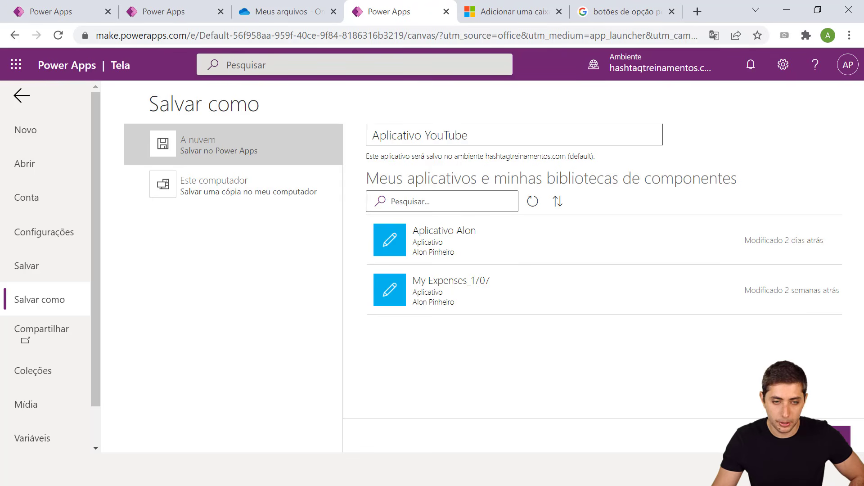
click(820, 436)
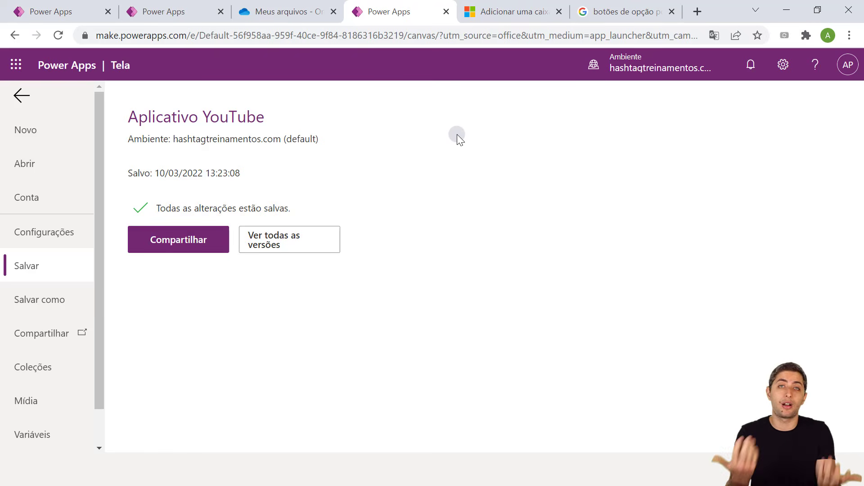
Add the colleague to Aplicativo YouTube's share list as Usuário by searching their e-mail
click(172, 247)
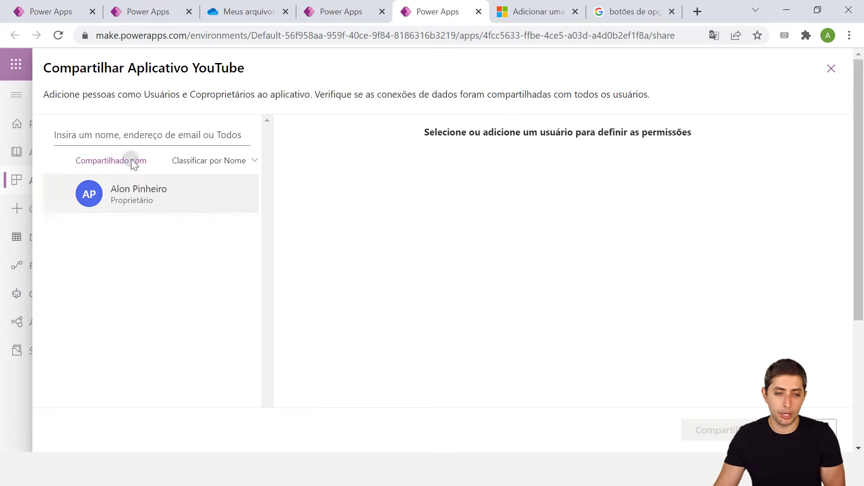
click(117, 134)
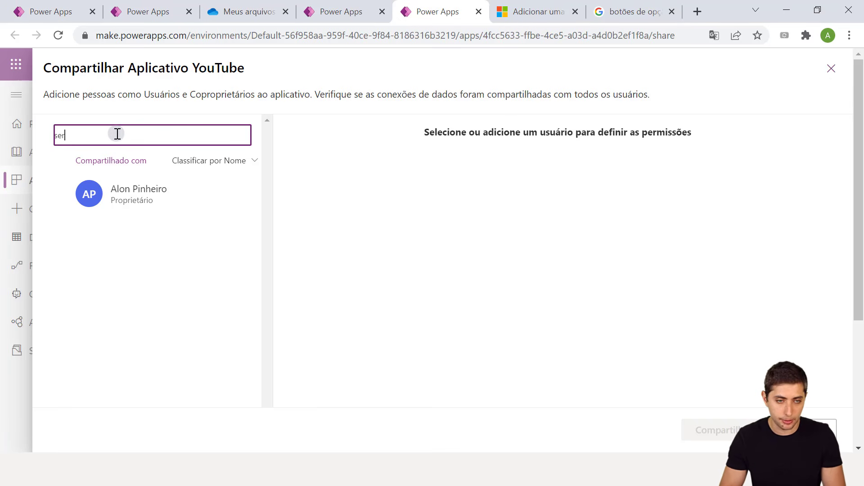
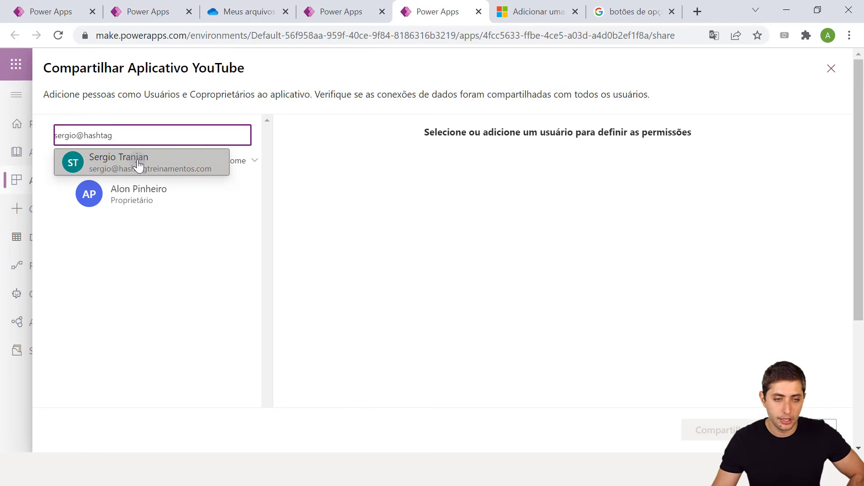
click(126, 163)
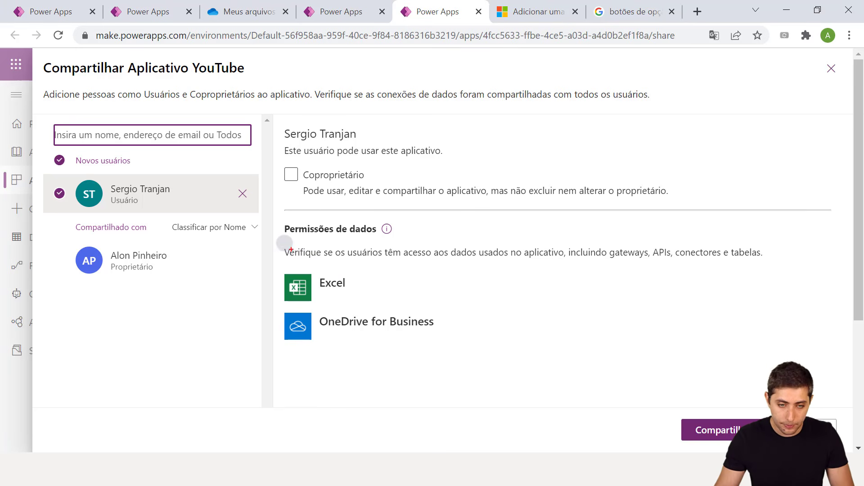
Review the Excel and OneDrive data permissions, keep the pending changes, and switch to the OneDrive folder
mouse_move(273, 220)
mouse_down()
mouse_move(348, 285)
mouse_move(794, 362)
mouse_up()
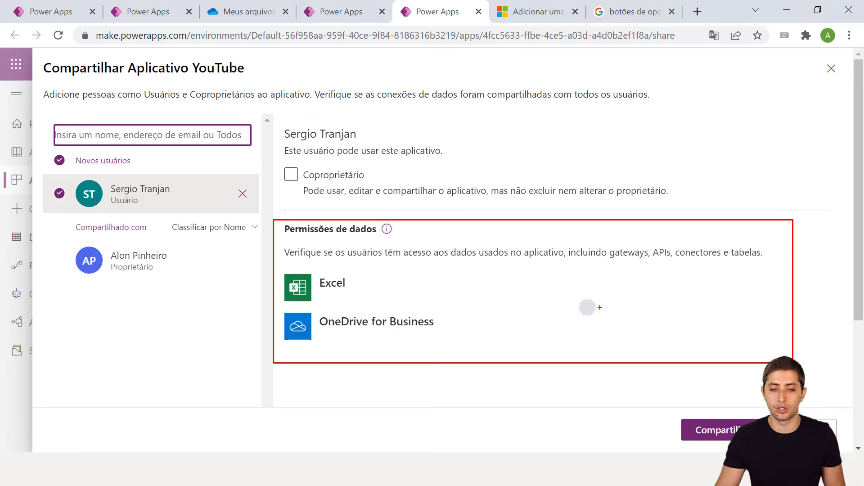
key(e)
mouse_move(273, 264)
mouse_down()
mouse_move(396, 289)
mouse_move(420, 306)
mouse_up()
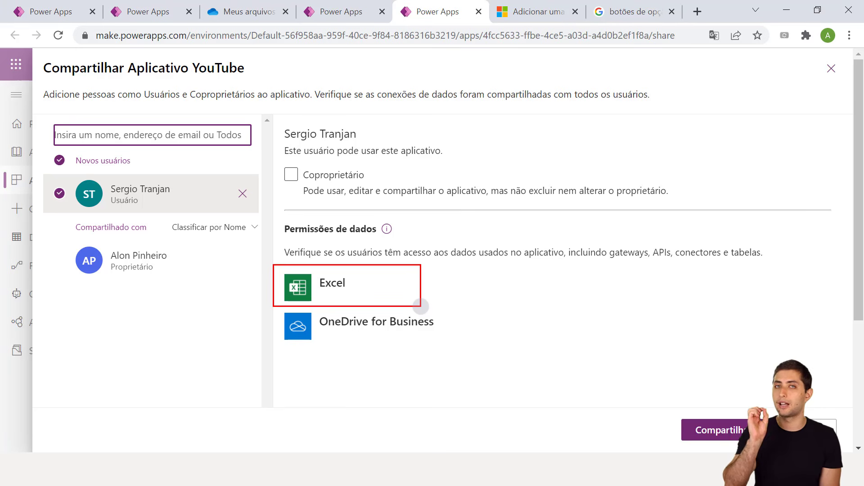
key(e)
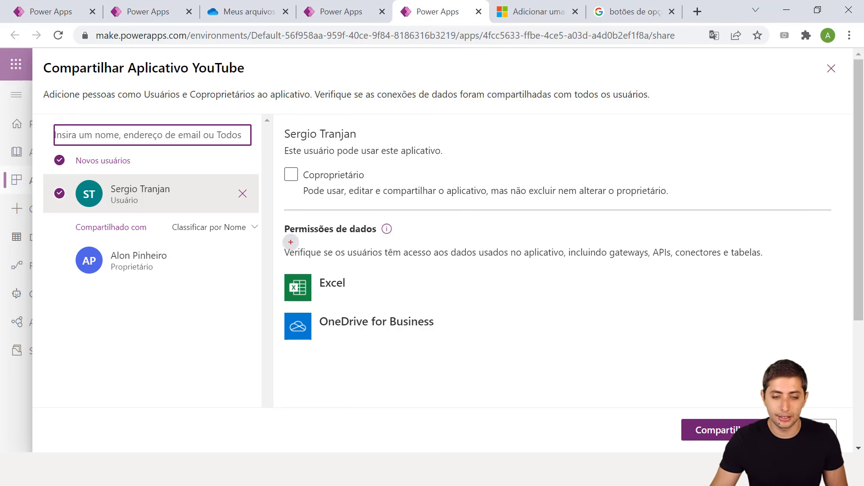
drag(272, 306, 444, 354)
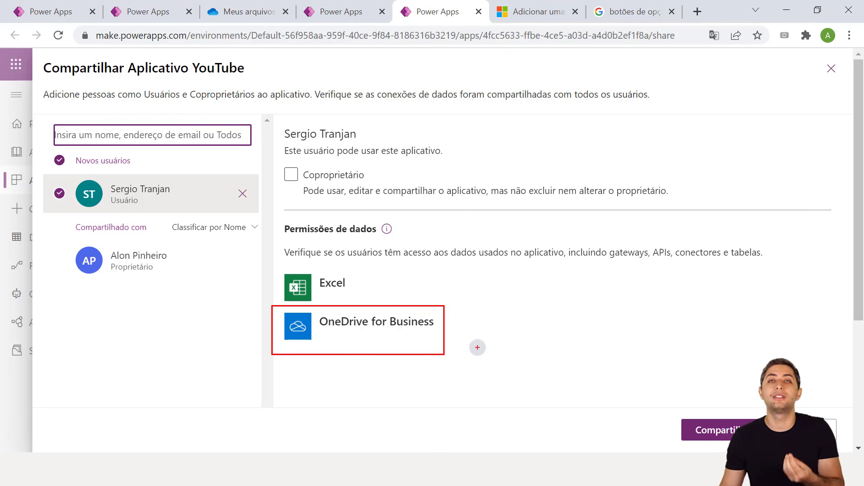
key(e)
drag(280, 257, 384, 309)
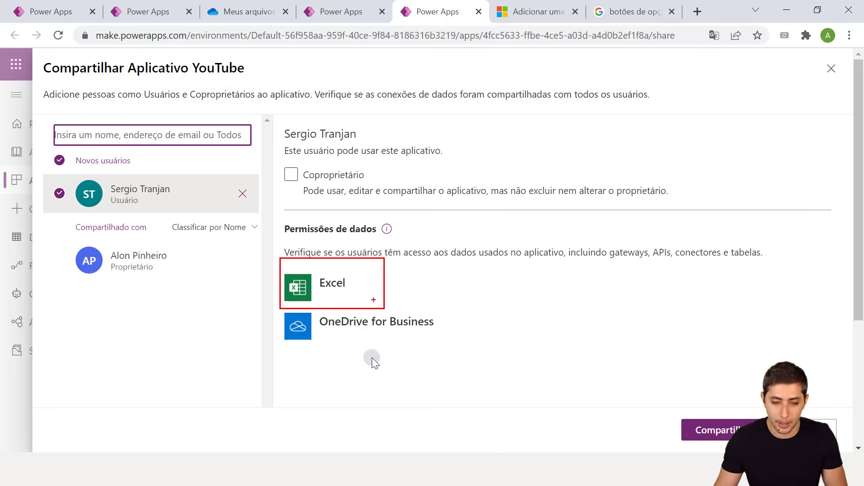
key(Escape)
click(492, 282)
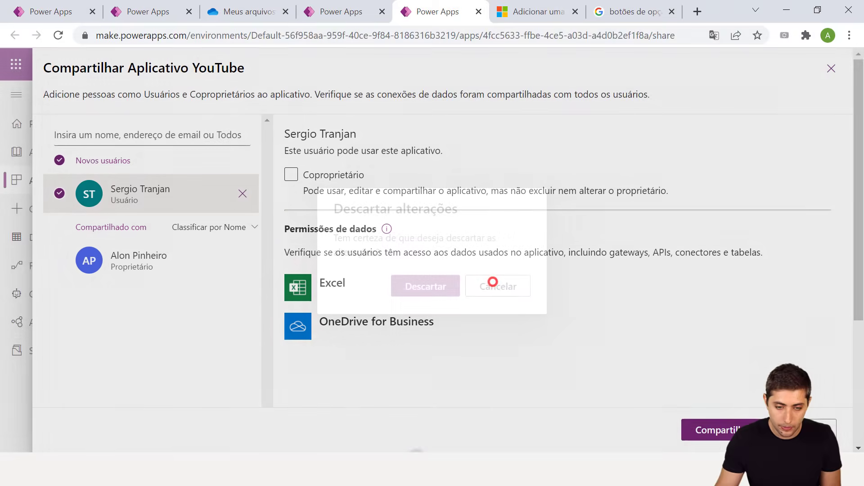
key(alt+Tab)
Look over the OneDrive files, including Controle Estoque.xlsx, then return to the Power Apps sharing page
click(249, 307)
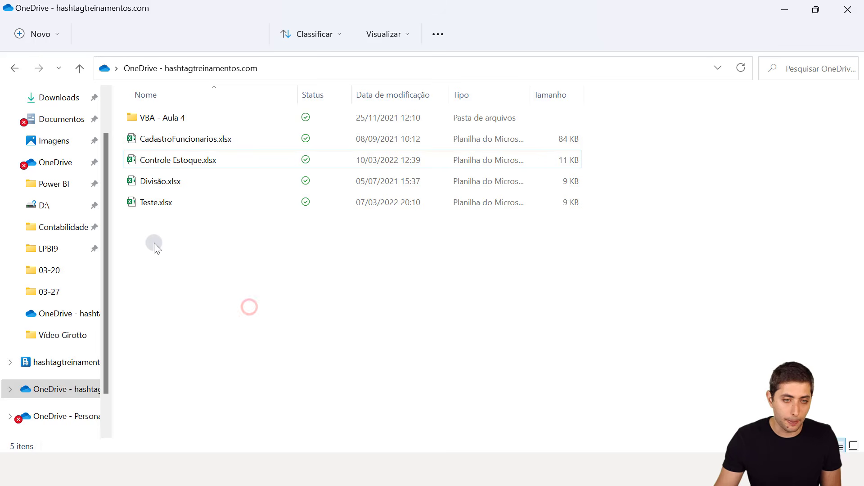
drag(154, 242, 211, 161)
click(205, 155)
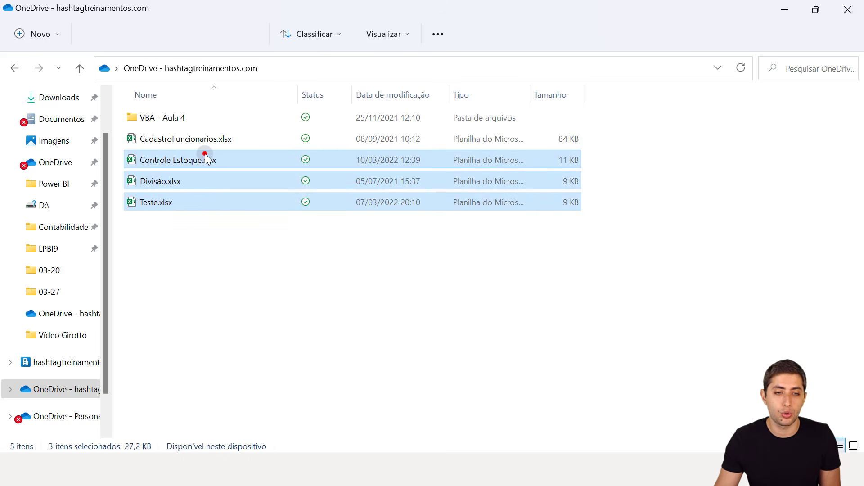
click(252, 296)
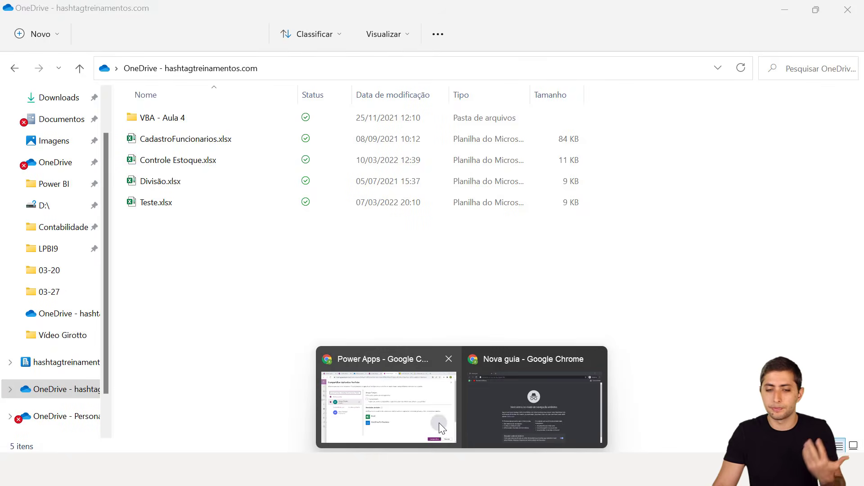
click(440, 419)
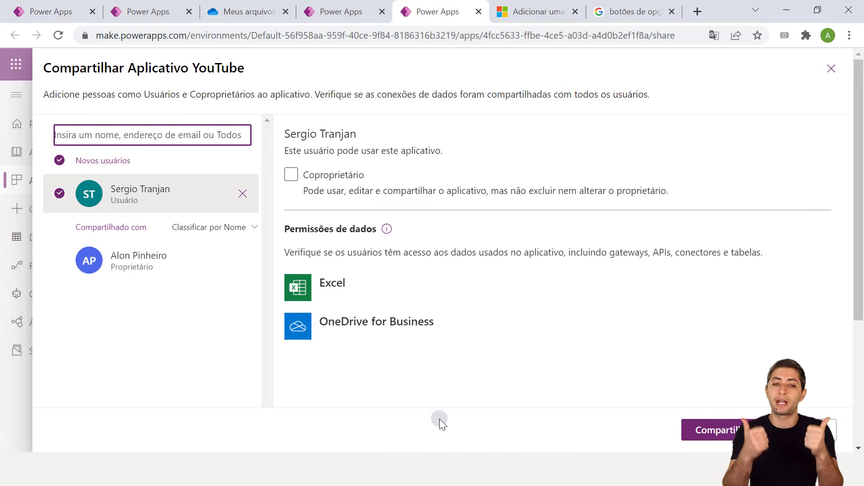
Share Aplicativo YouTube with the added colleague as Usuário, close the panel, and return to the Salvar page
click(291, 175)
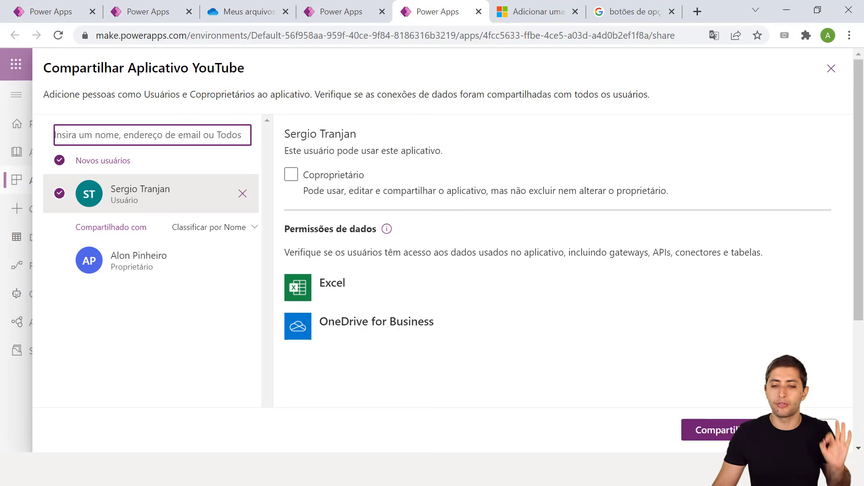
click(730, 430)
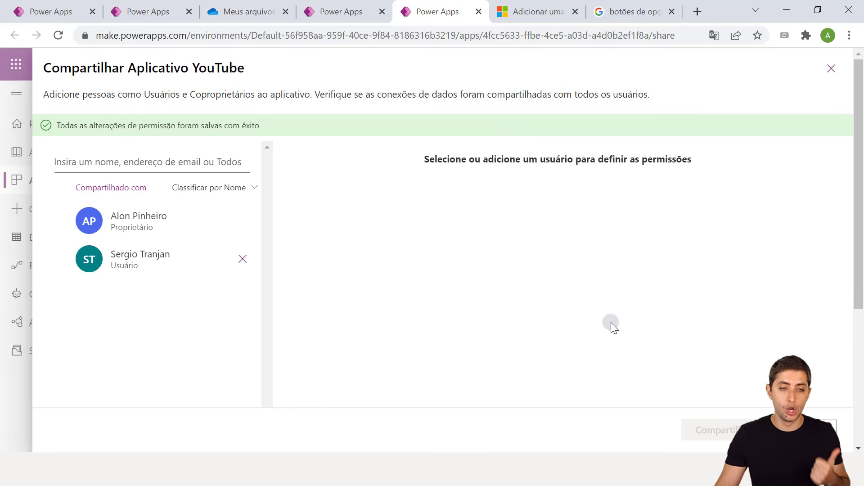
click(829, 70)
click(335, 11)
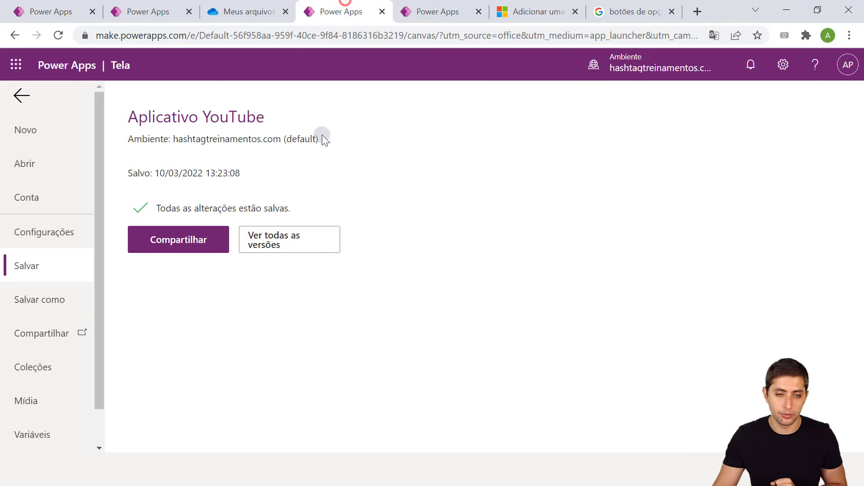
Leave the Salvar page and go back to the canvas editor with EditScreen1
click(20, 97)
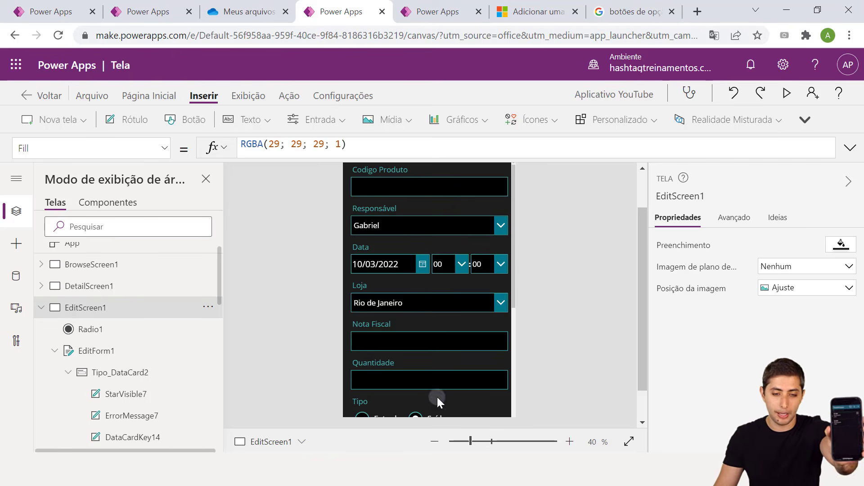
Open Controle Estoque.xlsx in Excel from the OneDrive folder in File Explorer
mouse_move(403, 468)
click(402, 410)
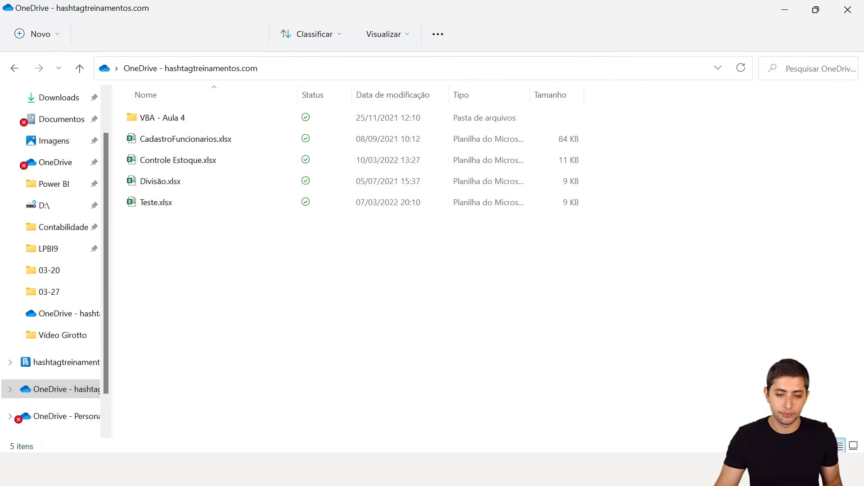
click(291, 308)
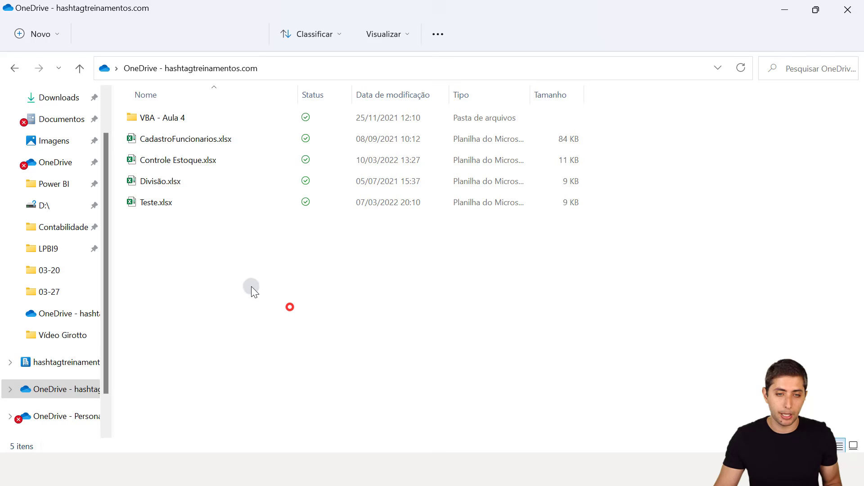
click(228, 158)
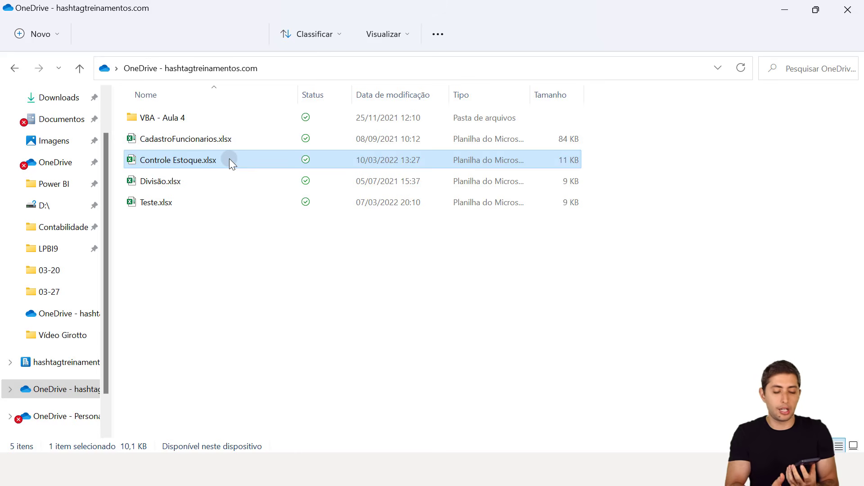
double_click(229, 161)
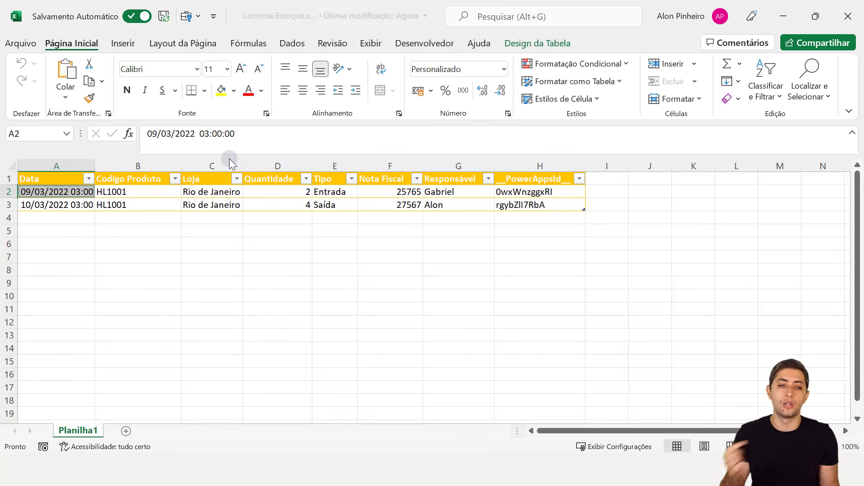
Check the new Saída row (10/03/2022, HL1001, 4 units, invoice 27567), return to A1, and dismiss the subscription notice
click(397, 233)
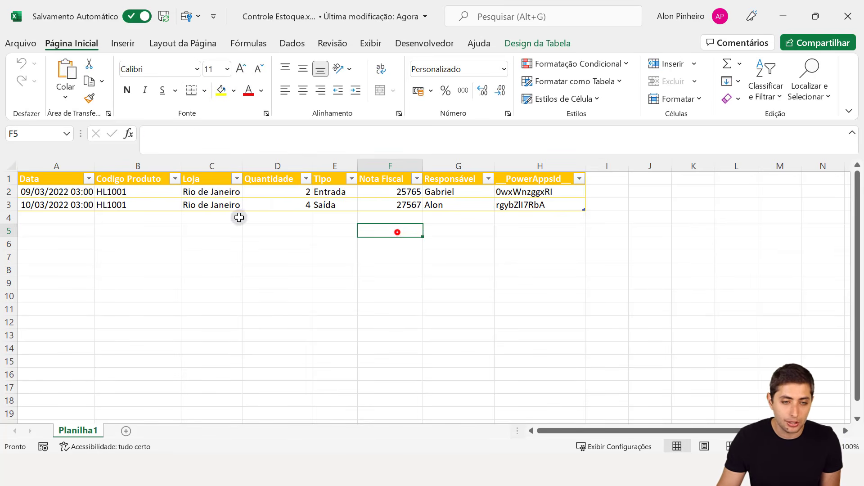
click(68, 224)
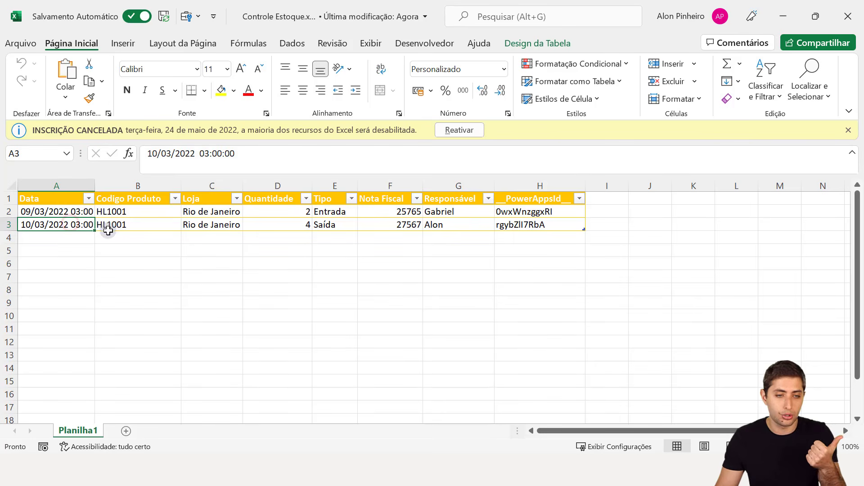
click(121, 222)
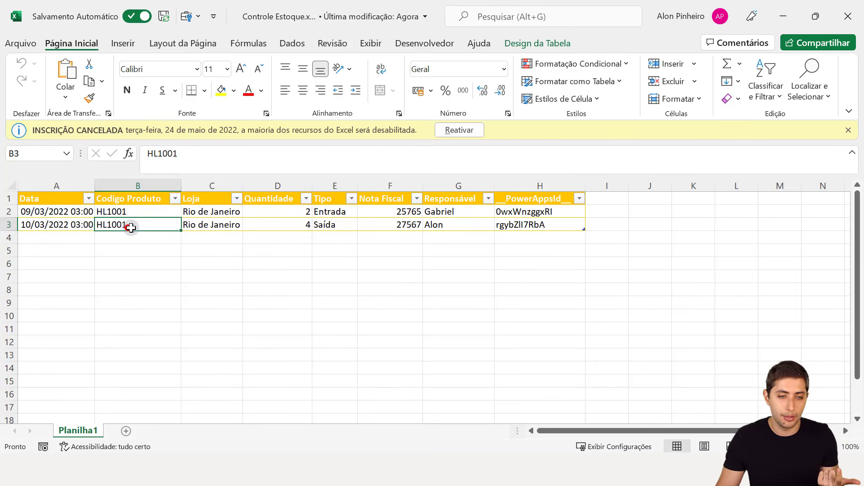
click(295, 227)
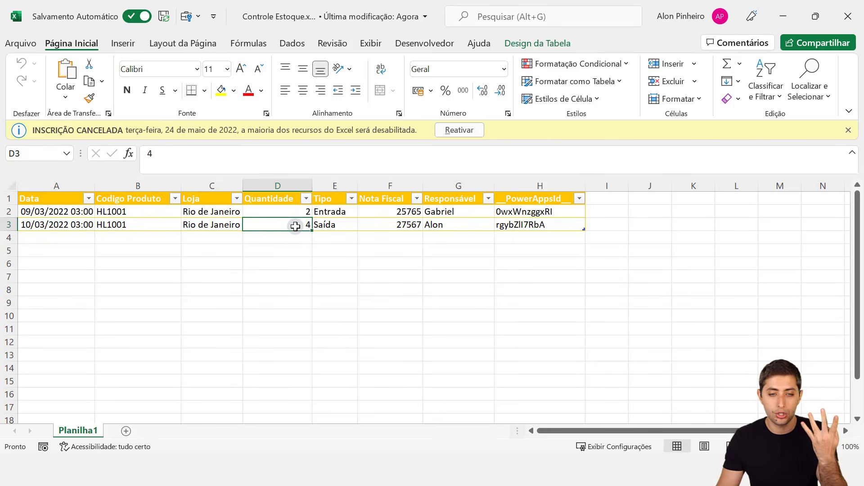
click(388, 229)
click(444, 227)
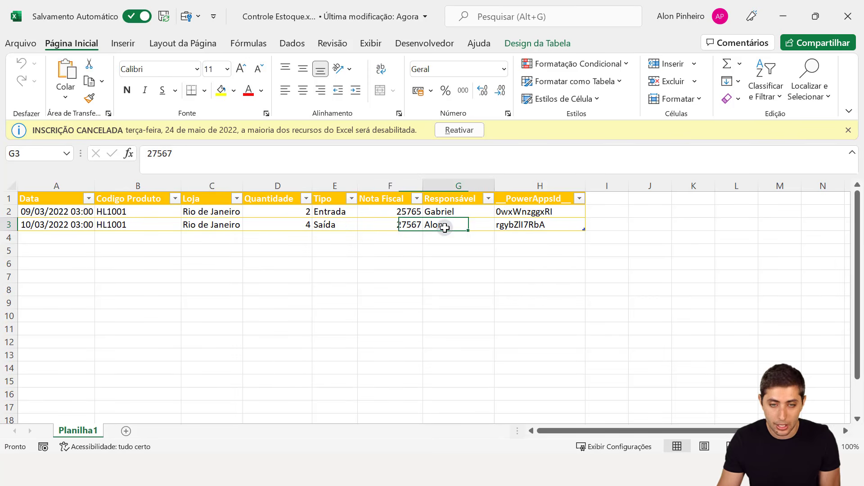
click(504, 225)
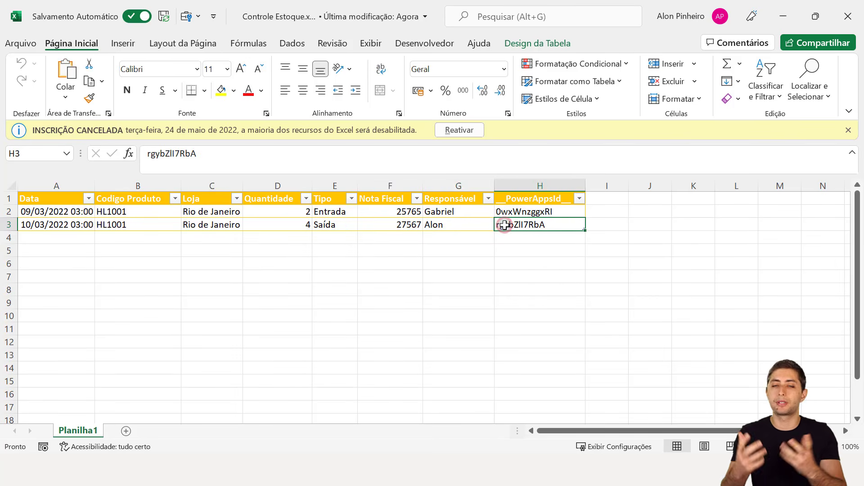
key(ctrl+Home)
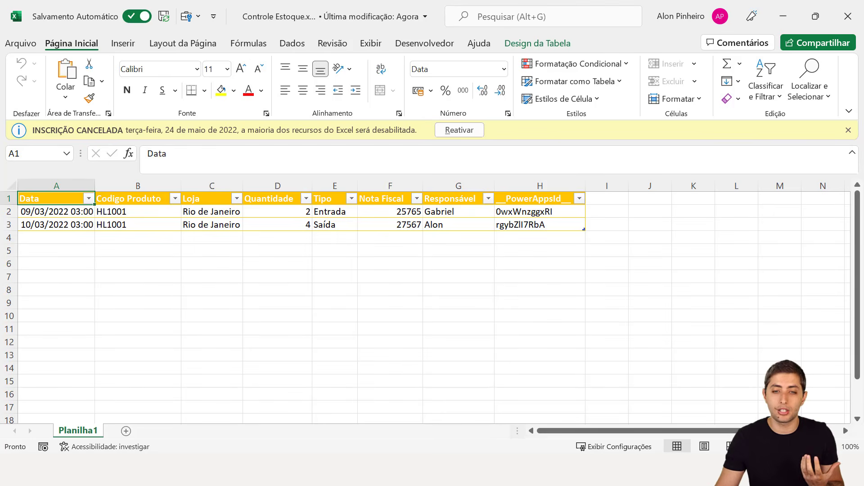
click(848, 131)
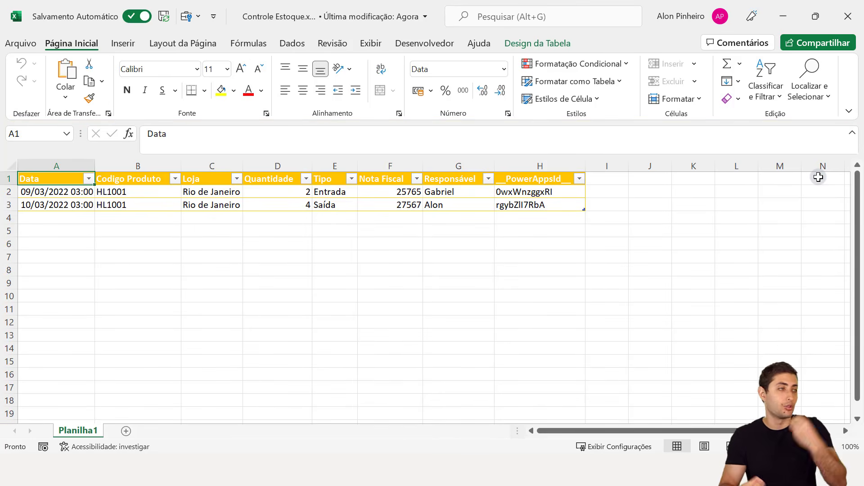